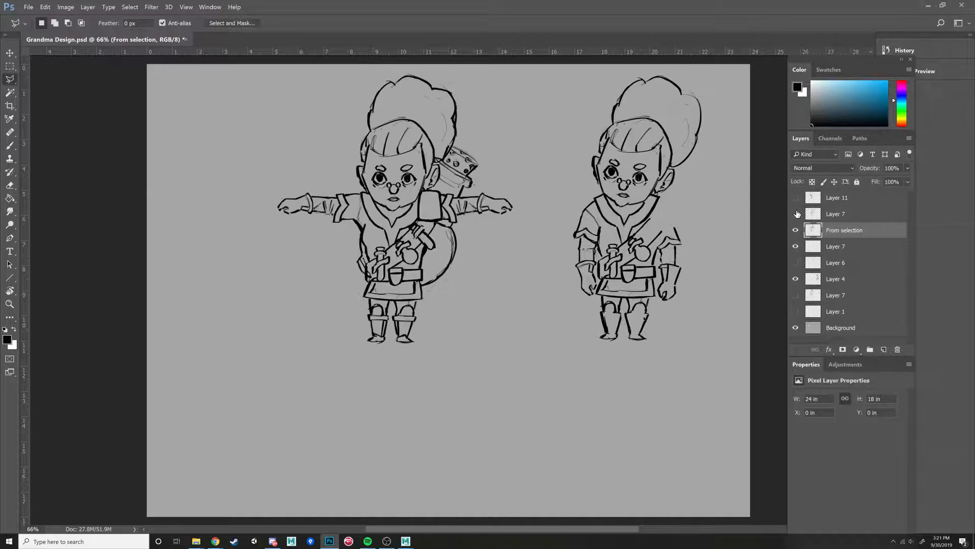
- Overlay the side and back view sketches on the front view, and hide all three views again
left_click(797, 214)
left_click(796, 198)
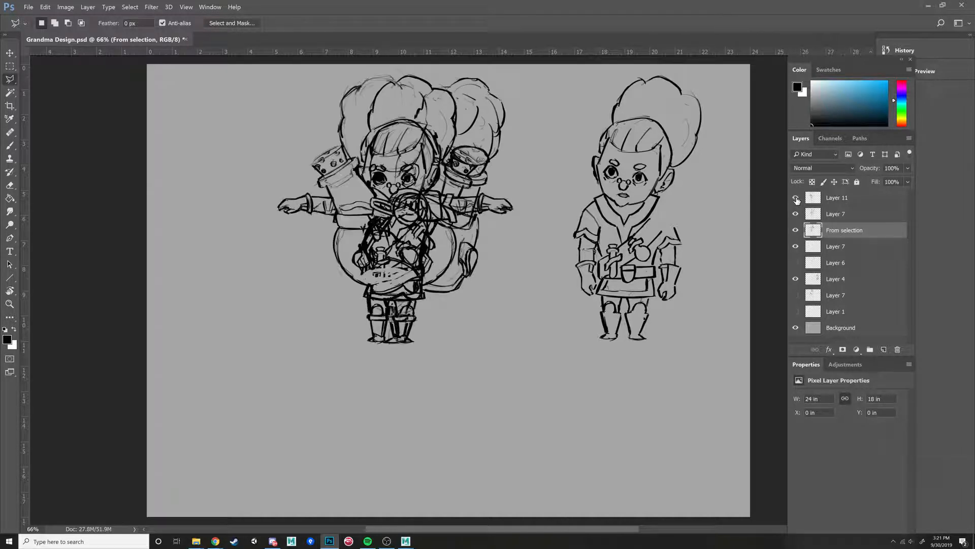
left_click(796, 230)
left_click(796, 214)
left_click(796, 197)
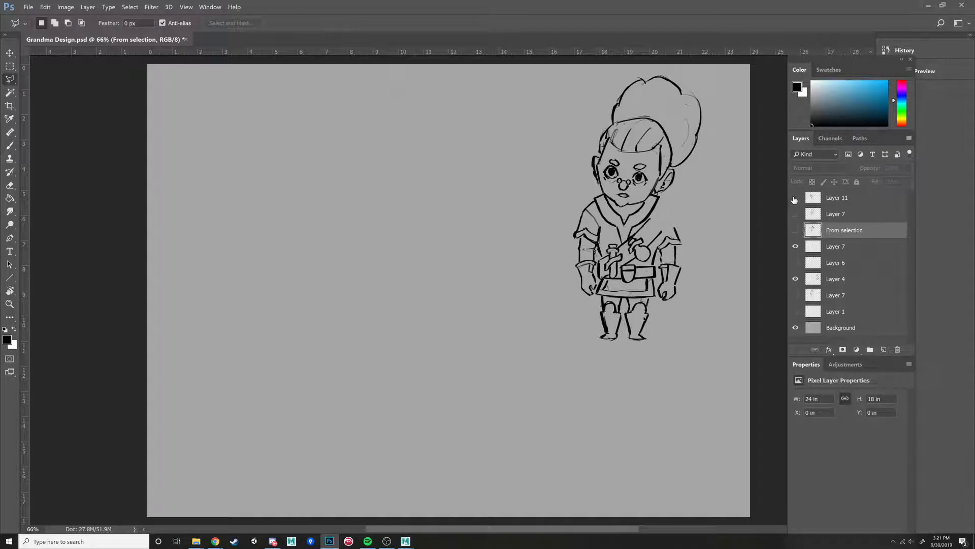
- Overlay the front view with the Layer 11 back view and inspect the back view on its own up close
left_click(795, 230)
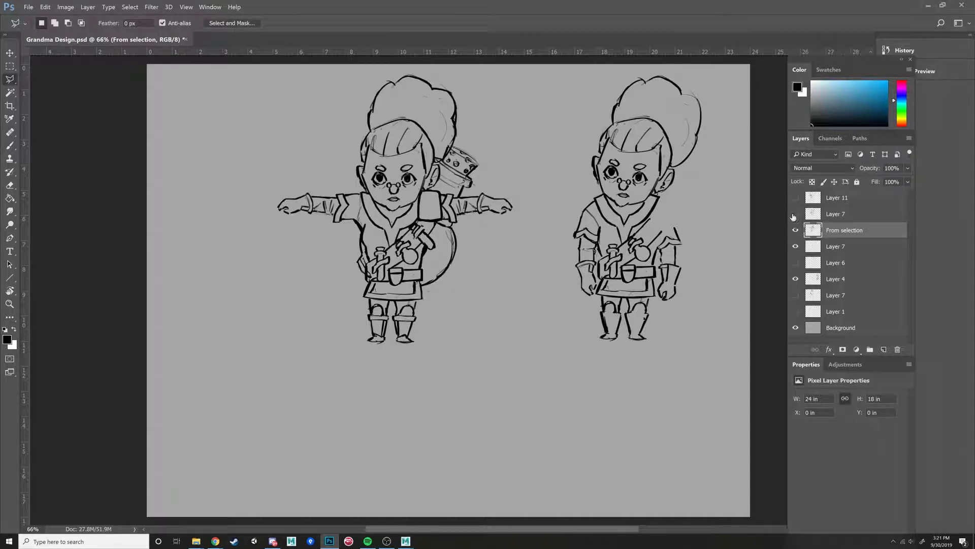
left_click(795, 197)
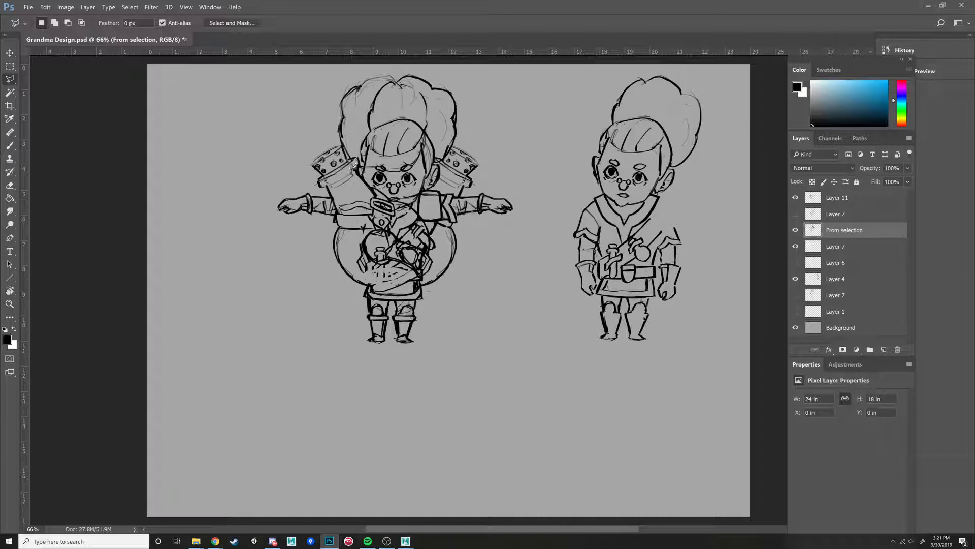
scroll(358, 161, "up", 3, "alt")
left_click_drag(364, 233, 562, 361)
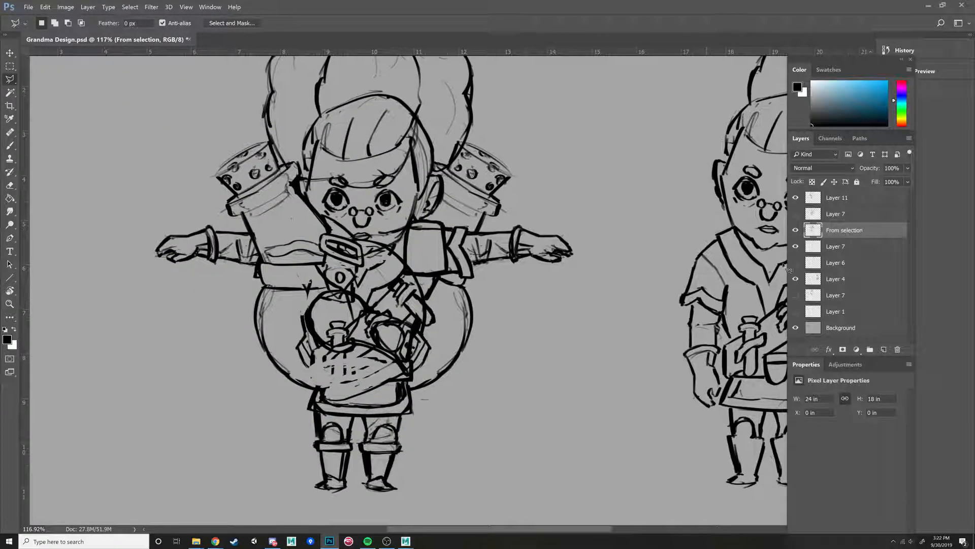
left_click(796, 230)
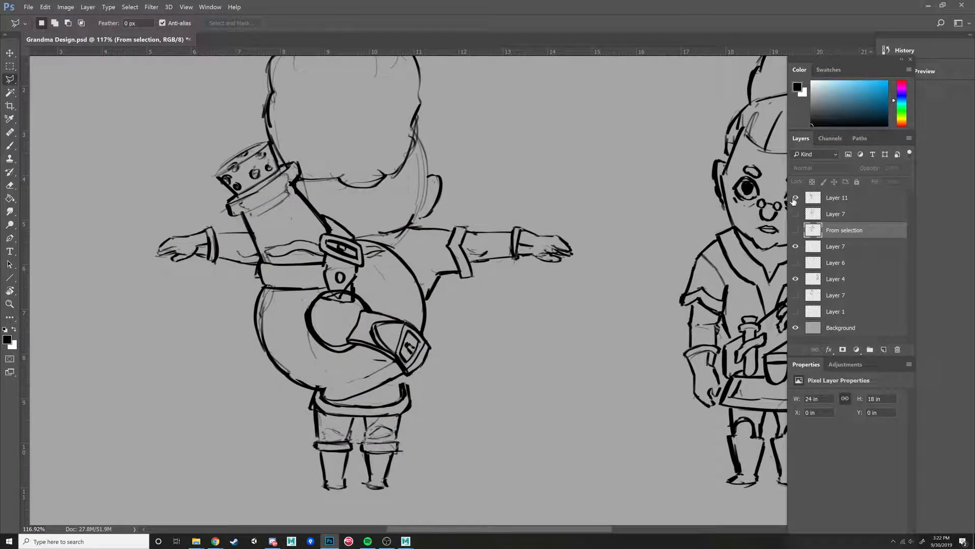
left_click(796, 230)
left_click(795, 197)
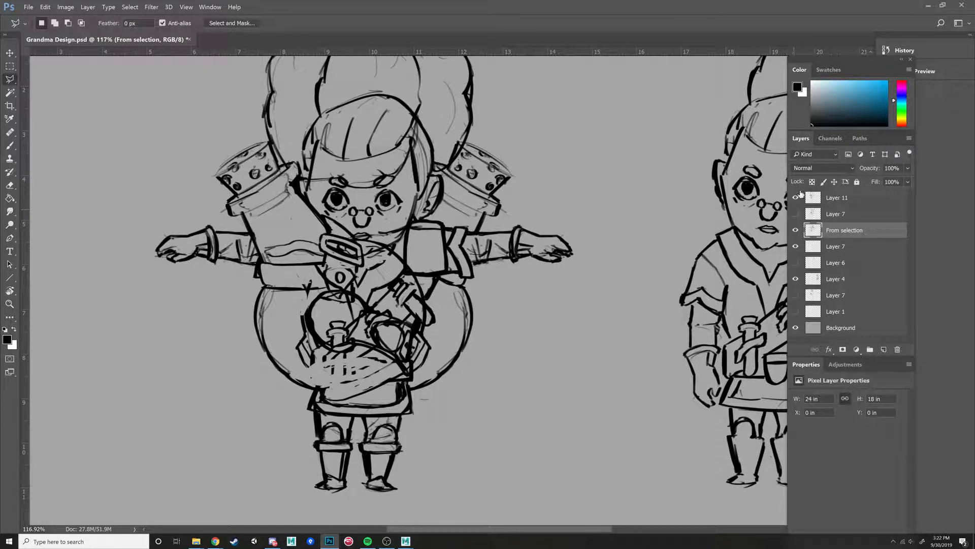
- Toggle the Layer 11 back view repeatedly over the front view to compare how their outlines line up
left_click(795, 198)
left_click(794, 199)
left_click(794, 199)
left_click(794, 199)
left_click(794, 199)
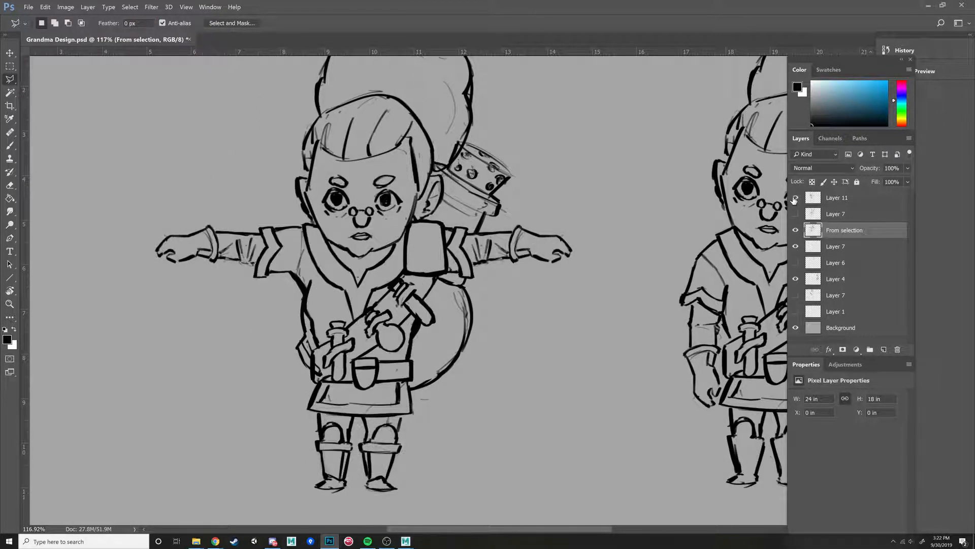
left_click(794, 198)
left_click(794, 199)
left_click(794, 199)
left_click(794, 199)
left_click(794, 199)
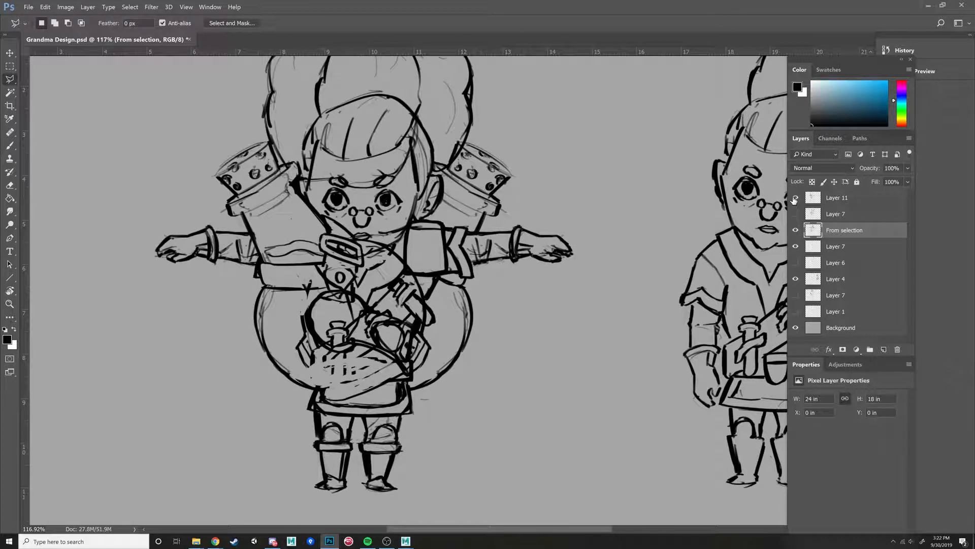
left_click(794, 199)
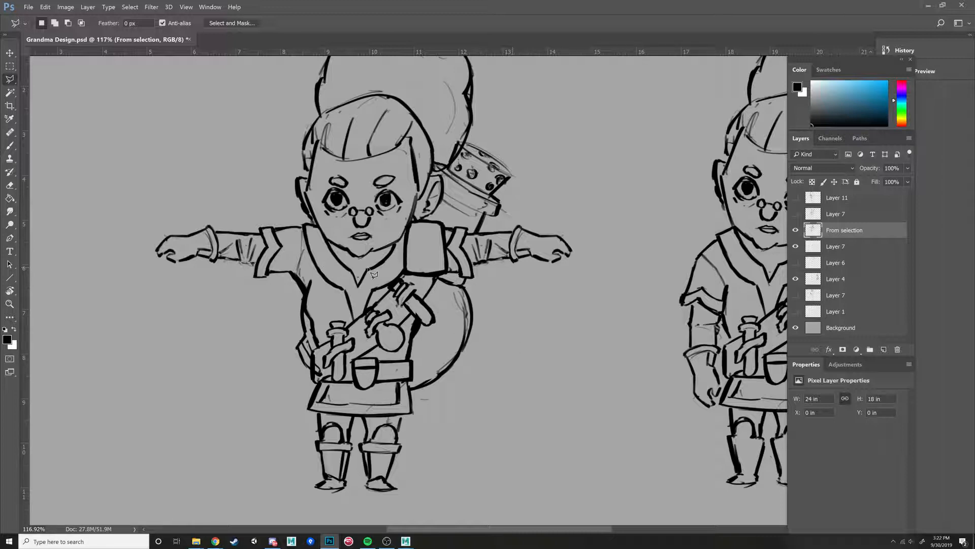
left_click(796, 197)
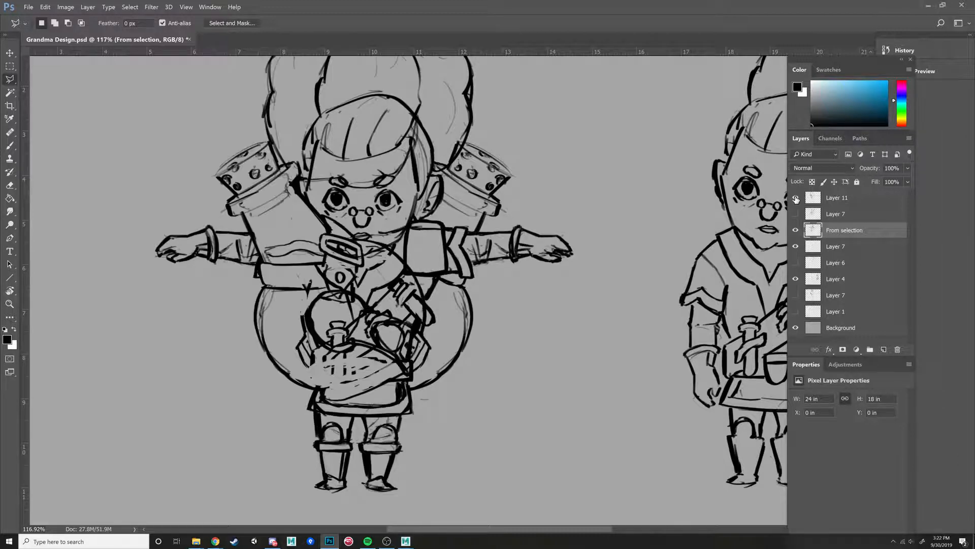
left_click(796, 198)
- Hide the front view and examine the side view sketch on the upper Layer 7 by itself
left_click(795, 230)
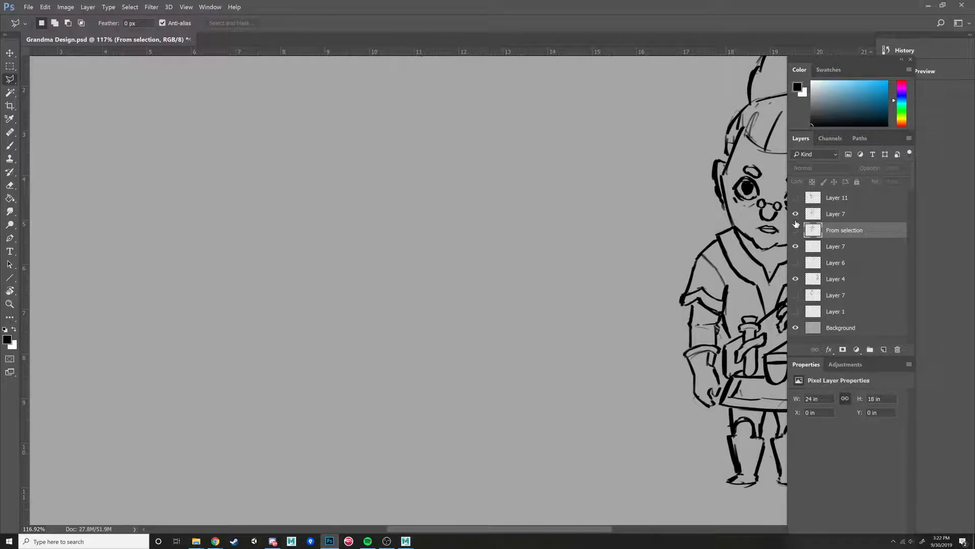
left_click(795, 215)
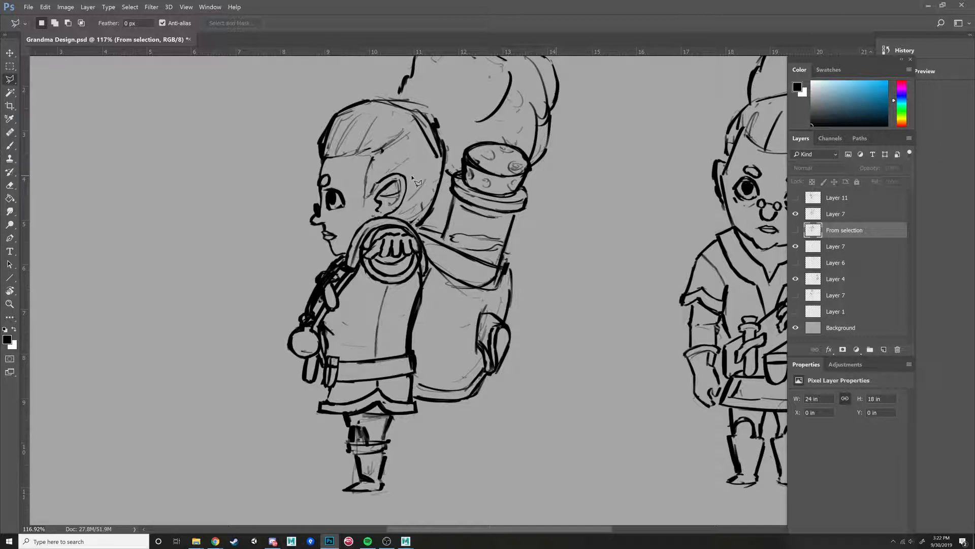
left_click(798, 213)
left_click(797, 214)
- Show the front, side and back views together and crop the canvas to a square around them, leaving out the second character
left_click(797, 199)
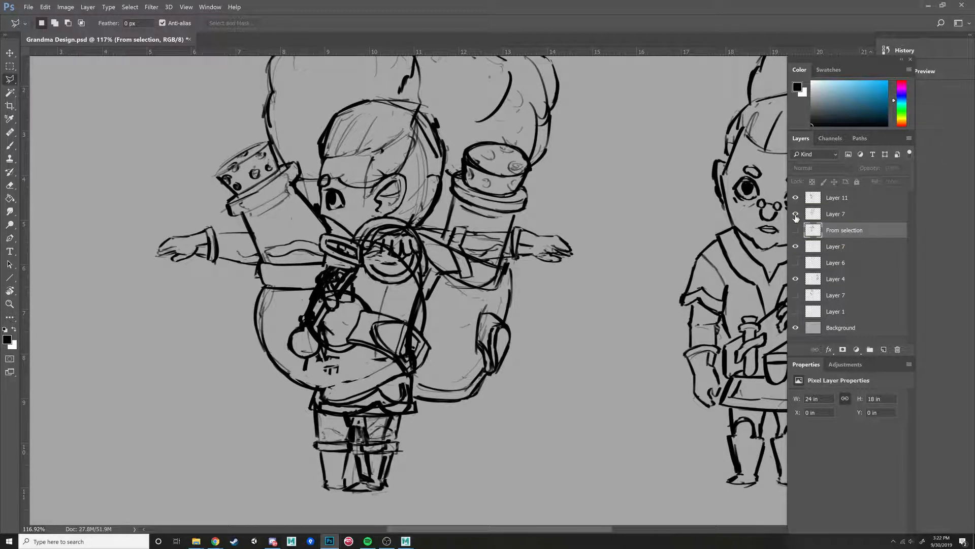
left_click(796, 213)
left_click(796, 213)
left_click(796, 230)
scroll(578, 246, "down", 3, "alt")
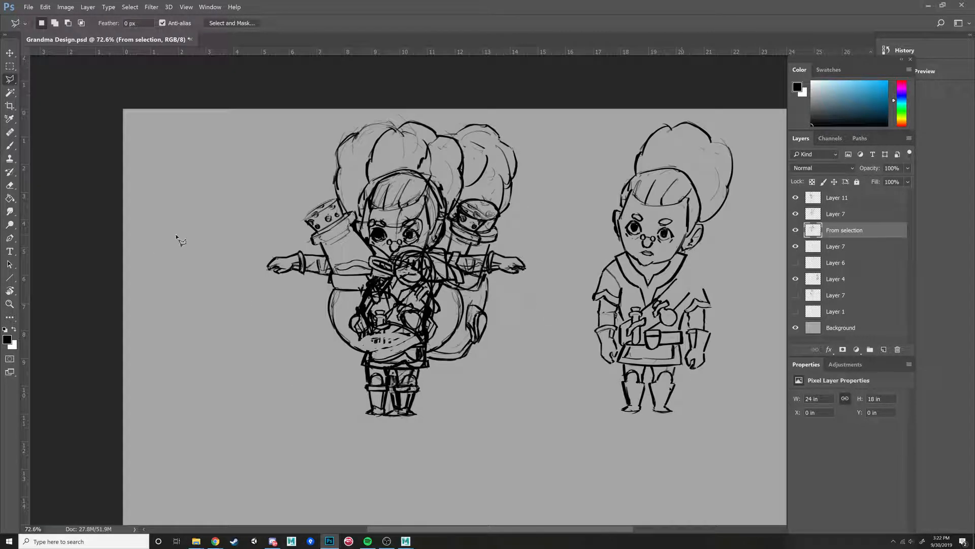
left_click(11, 106)
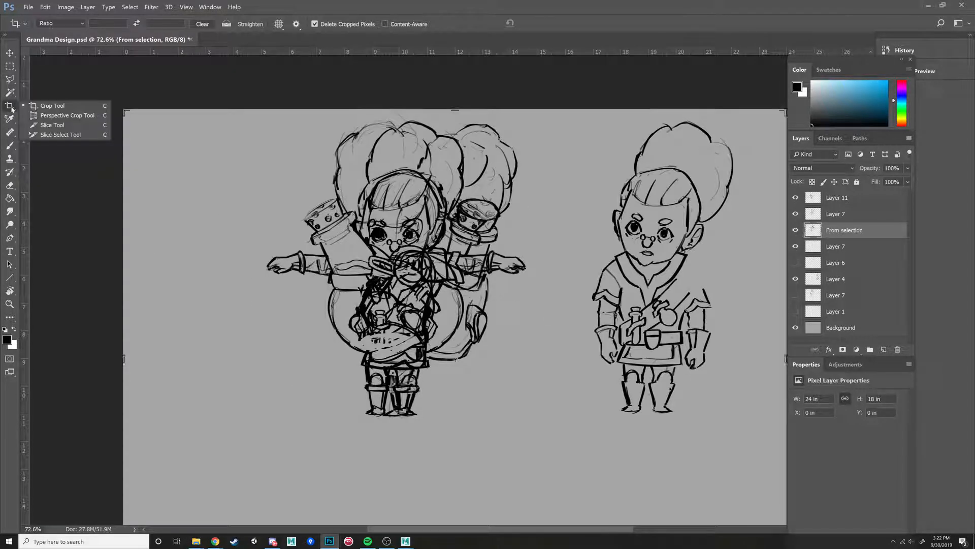
left_click(35, 106)
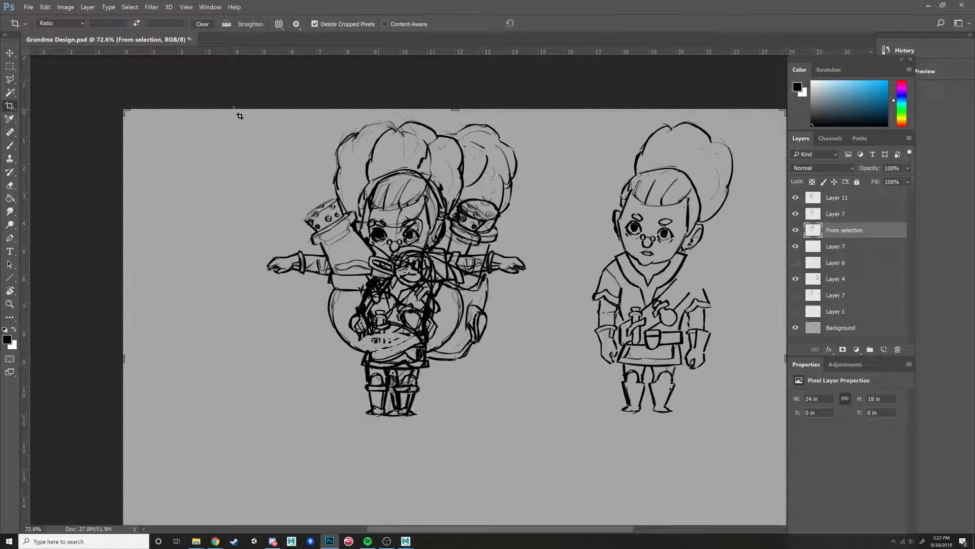
left_click_drag(234, 110, 730, 442)
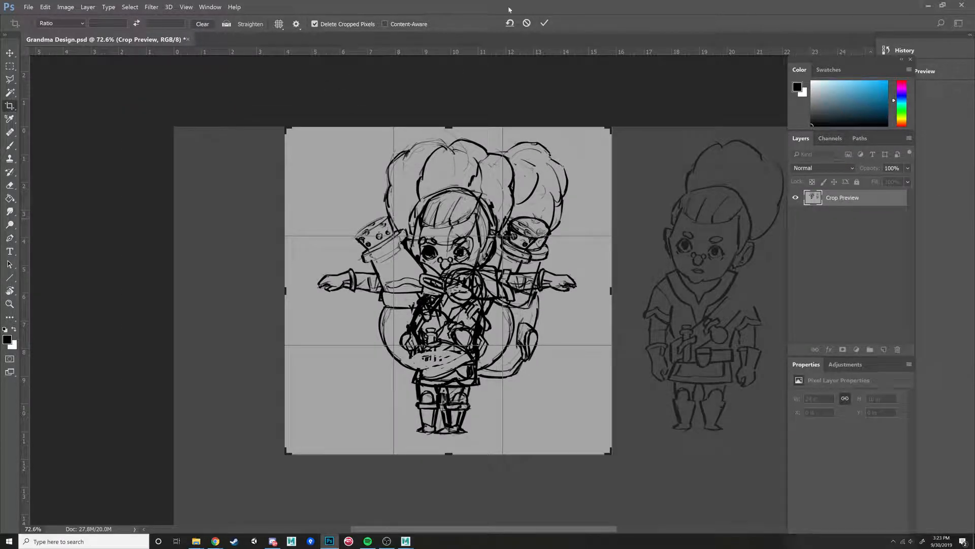
left_click(544, 22)
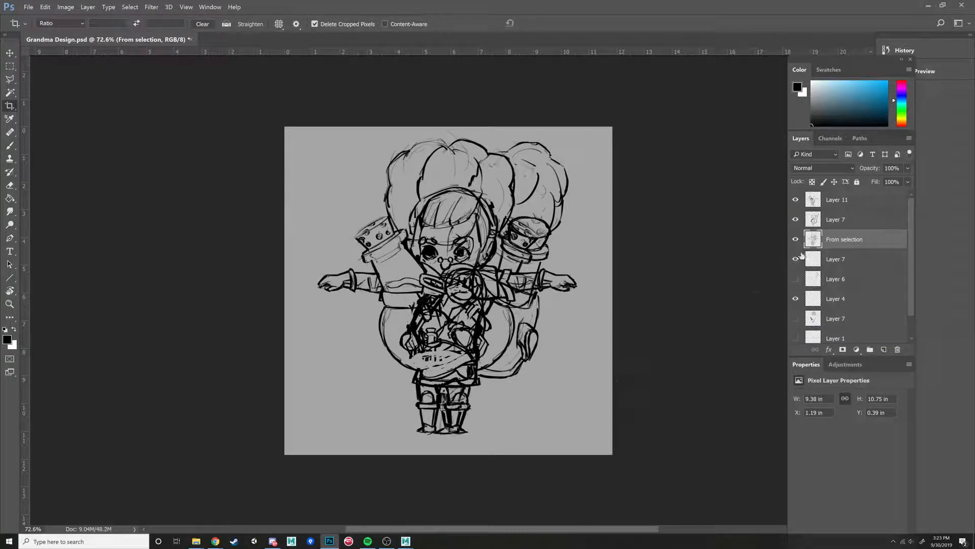
- Hide the side and back view layers so only the T-pose front view remains on the cropped canvas
left_click(797, 220)
left_click(796, 201)
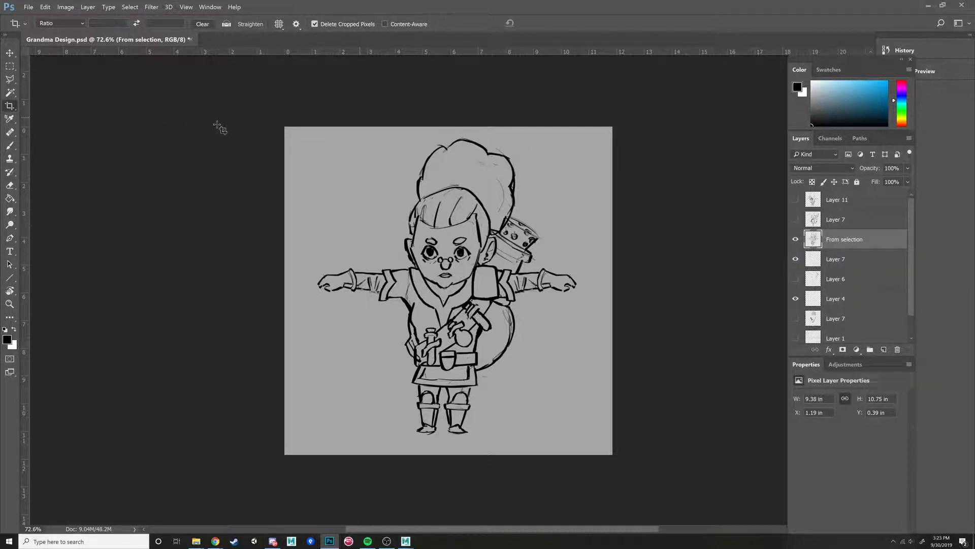
key("v")
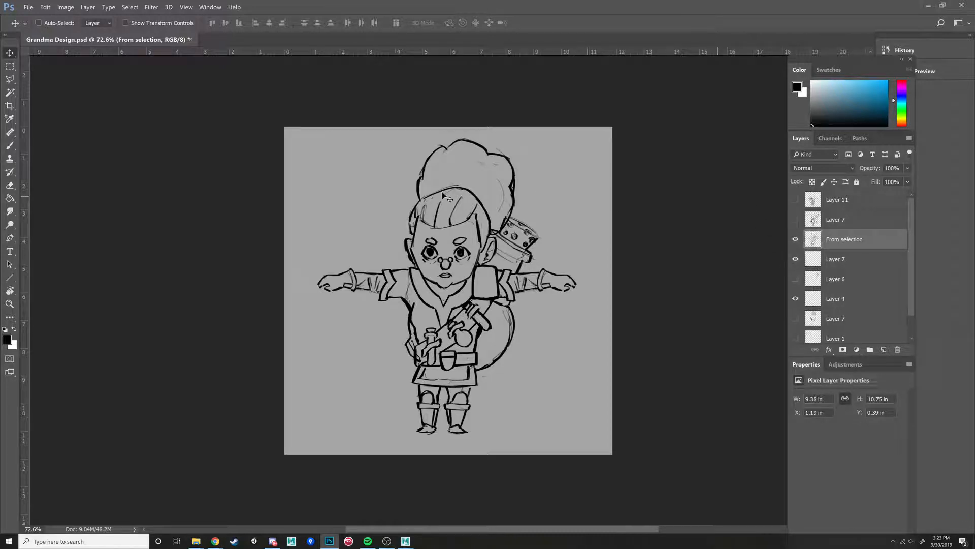
left_click(795, 220)
left_click(795, 200)
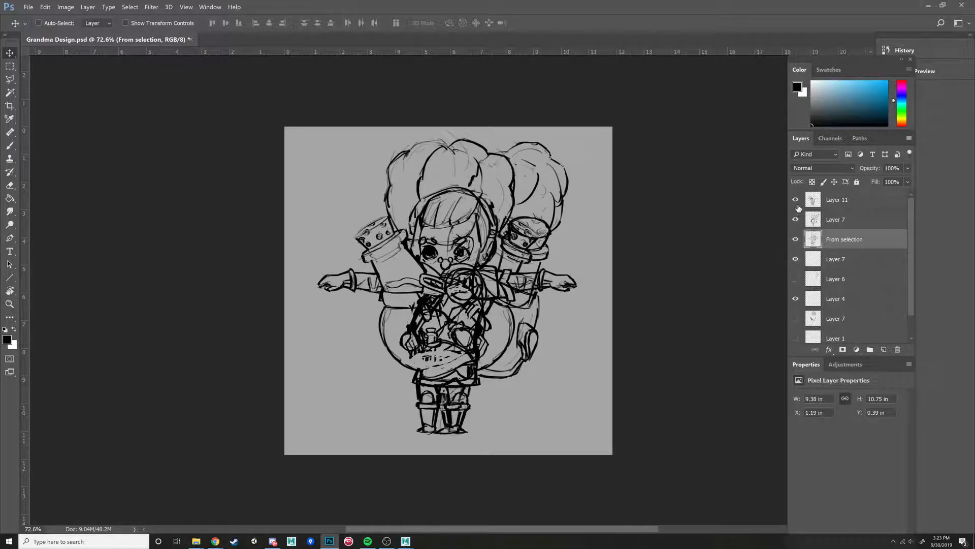
left_click(795, 200)
left_click(795, 219)
- Save the front view as a PNG named Grandma Design Front in the Designs folder, with Smallest / Slow compression and no interlacing
left_click(28, 7)
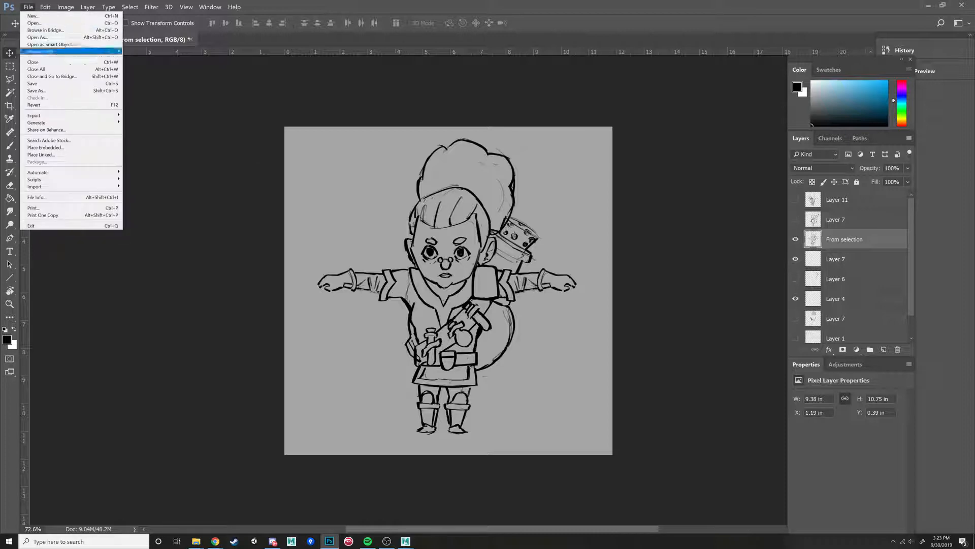
left_click(37, 90)
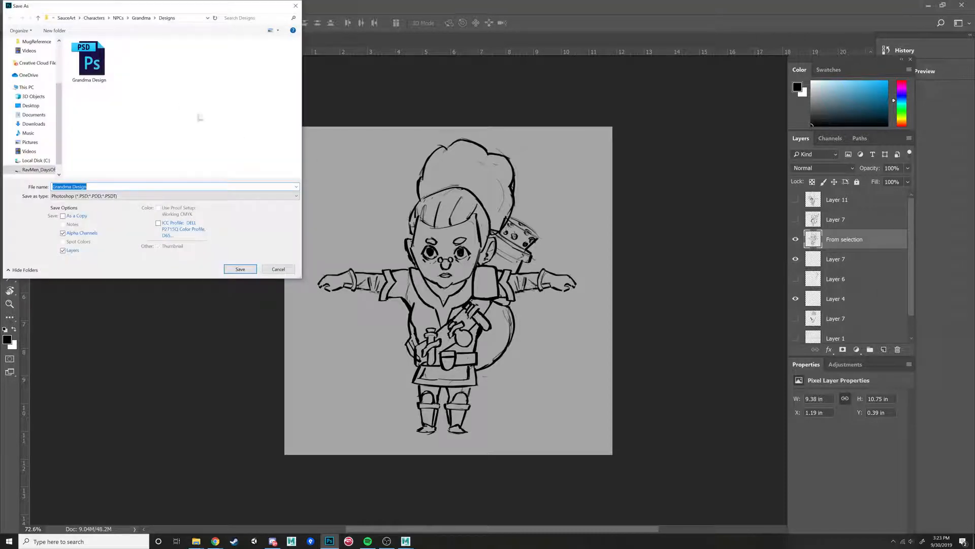
left_click(88, 187)
left_click(127, 196)
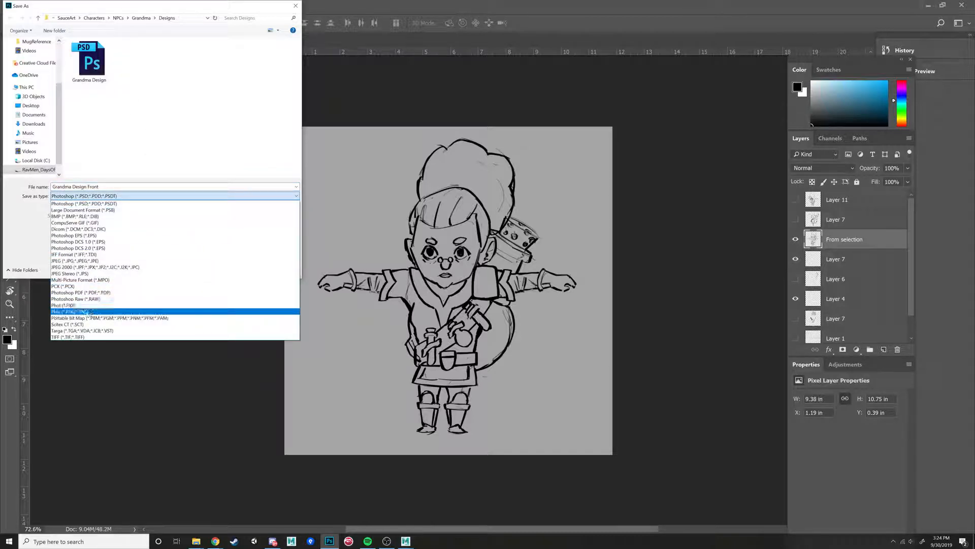
left_click(87, 311)
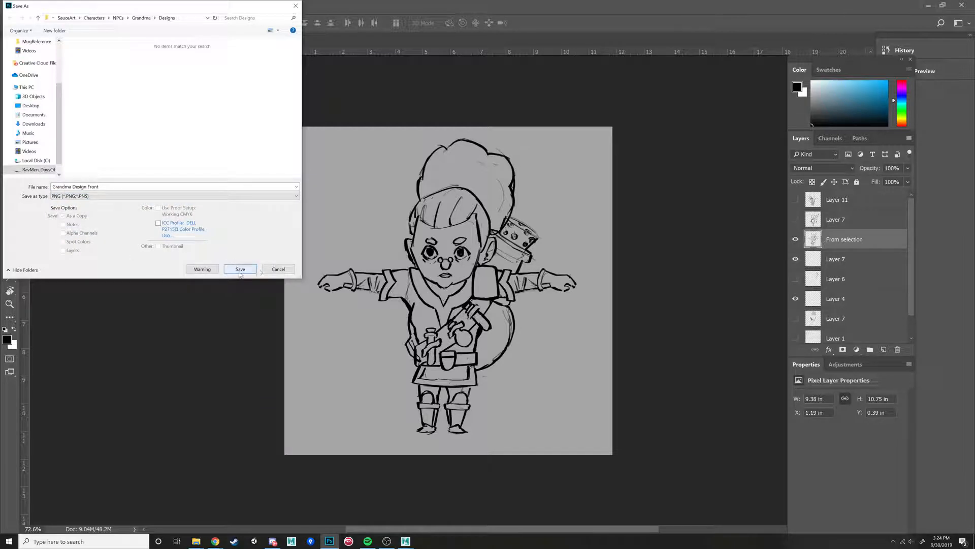
left_click(240, 269)
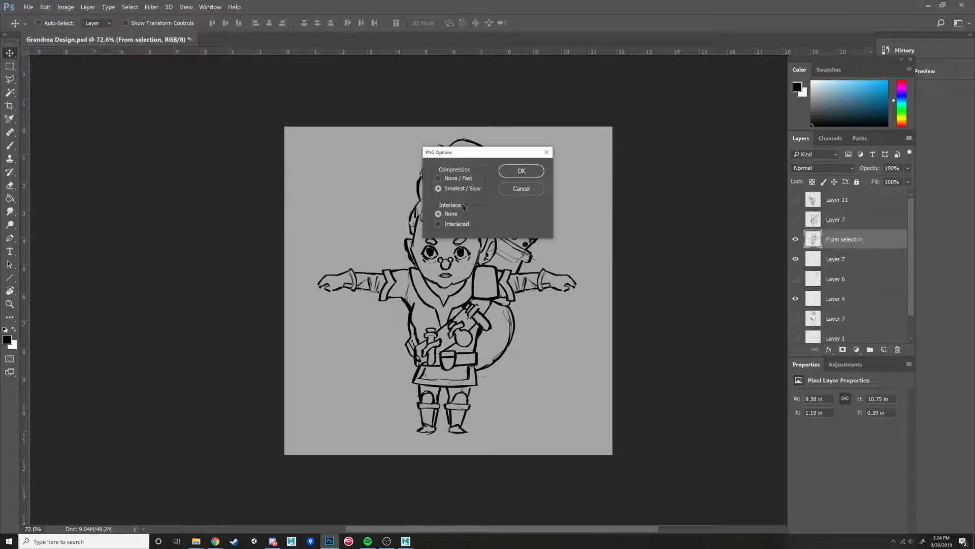
left_click(522, 171)
- Show the side view on the upper Layer 7 and hide the From selection front view
left_click(795, 220)
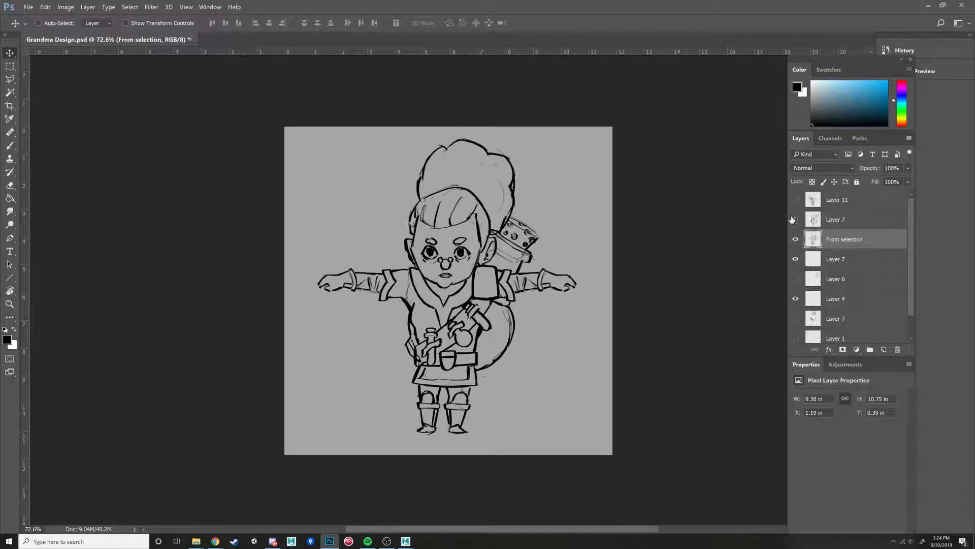
left_click(795, 239)
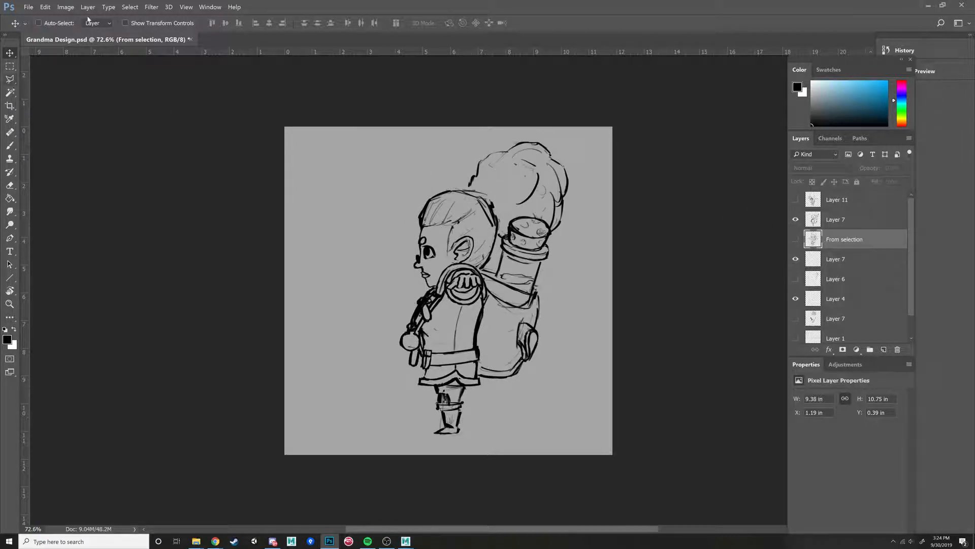
left_click(28, 7)
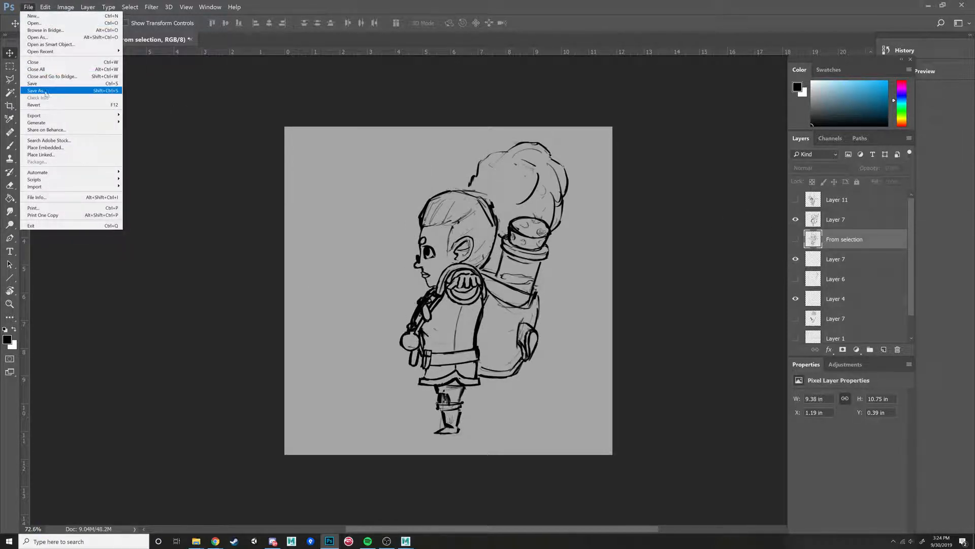
left_click(48, 91)
left_click(89, 187)
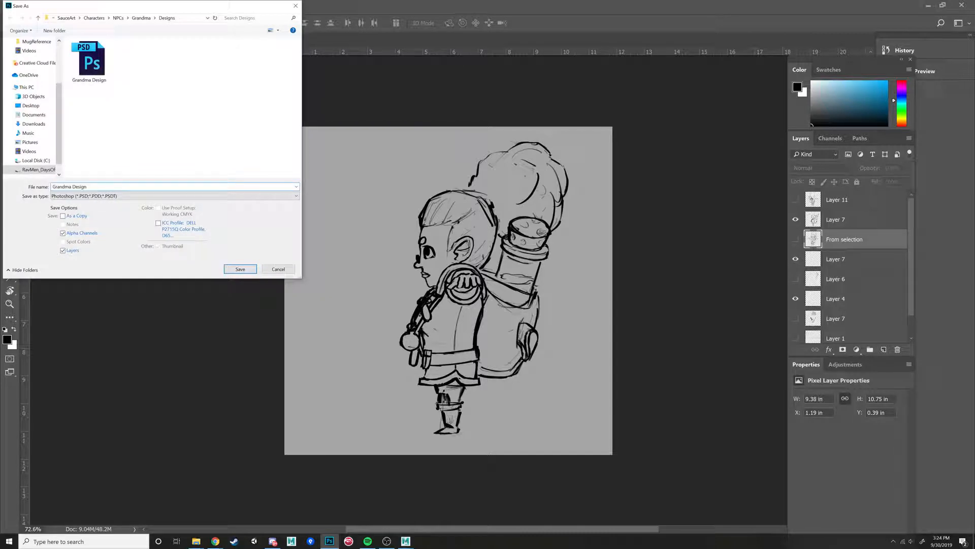
type("Side")
key("Return")
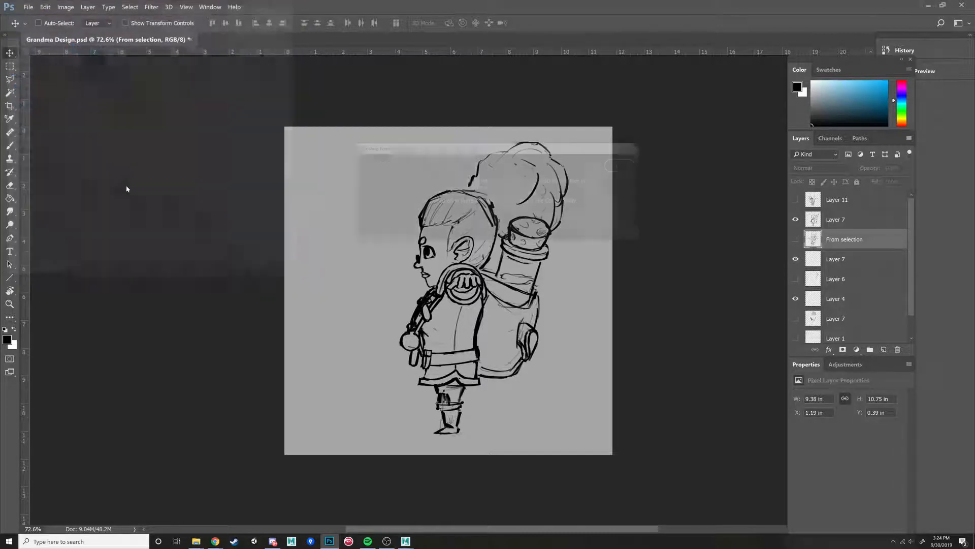
key("Return")
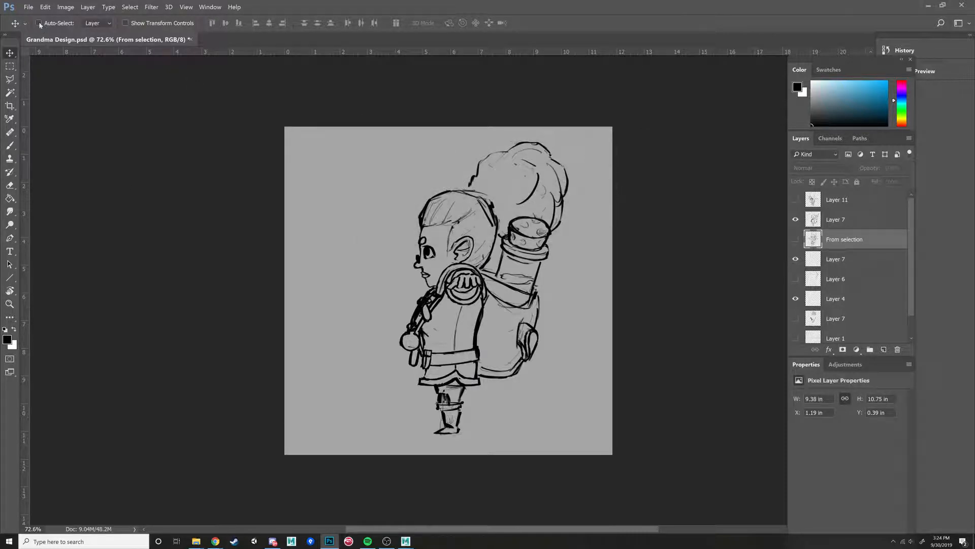
- Save the side view as a PNG named Grandma Design Side in the Designs folder, with Smallest / Slow compression and no interlacing
left_click(28, 7)
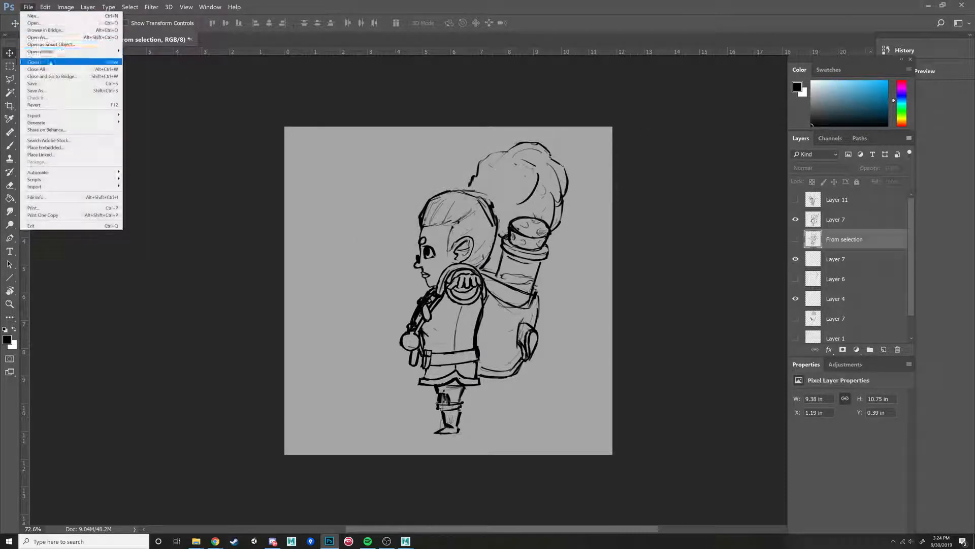
left_click(36, 91)
left_click(153, 196)
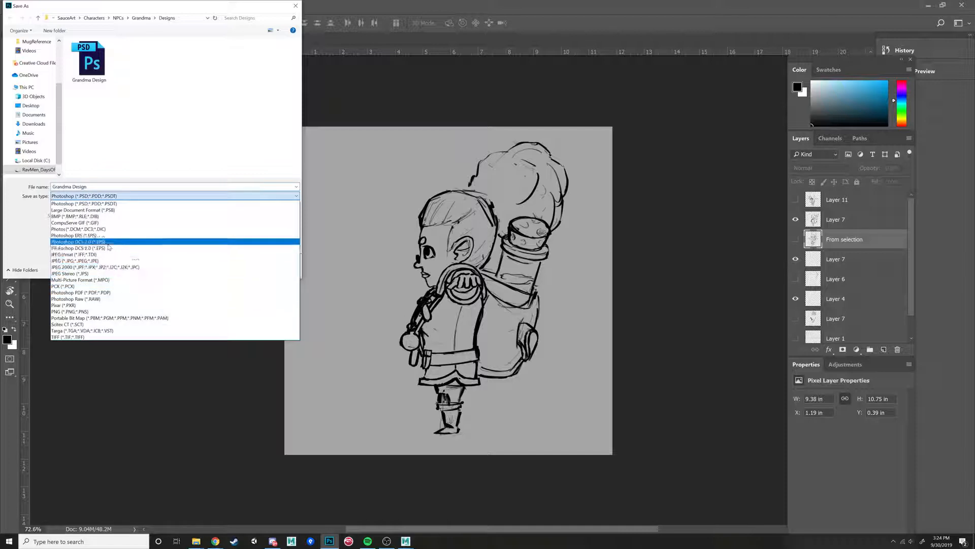
left_click(94, 311)
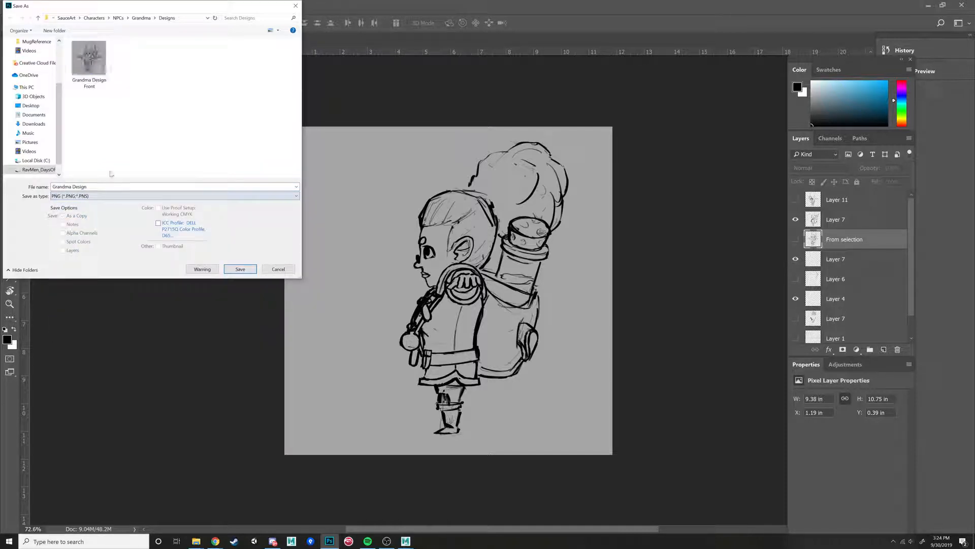
left_click(109, 187)
left_click(109, 187)
type("Side")
key("Return")
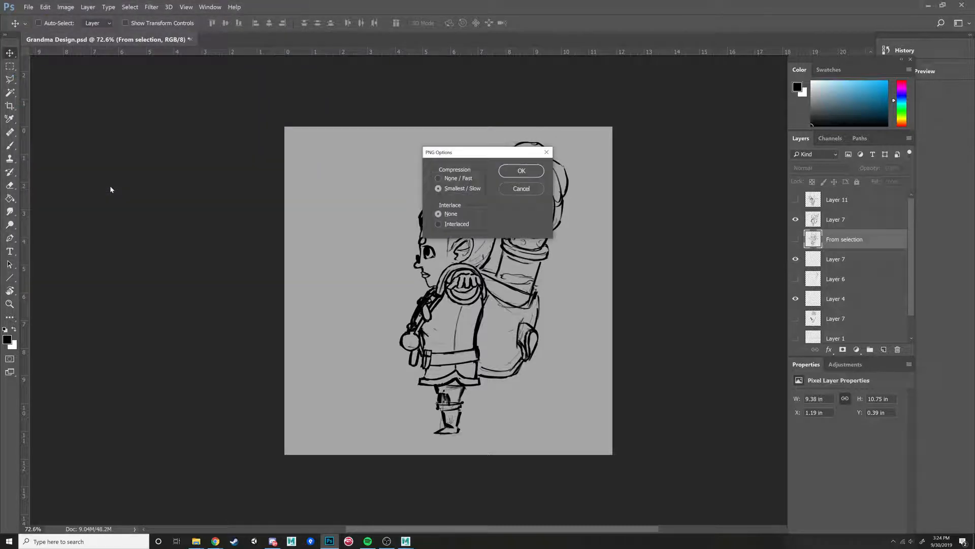
left_click(520, 172)
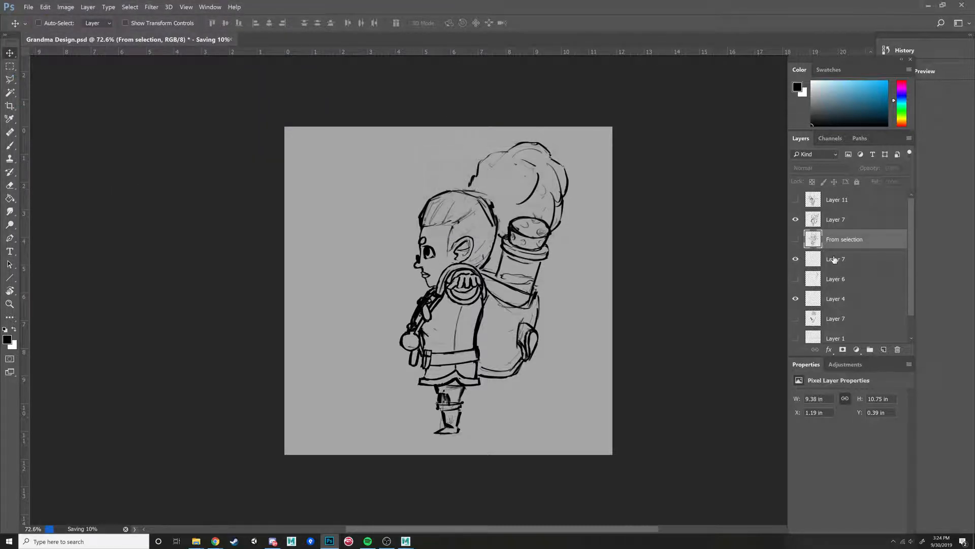
- Hide the side view on the upper Layer 7 and show and select the back view on Layer 11
left_click(796, 219)
left_click(795, 199)
left_click(840, 201)
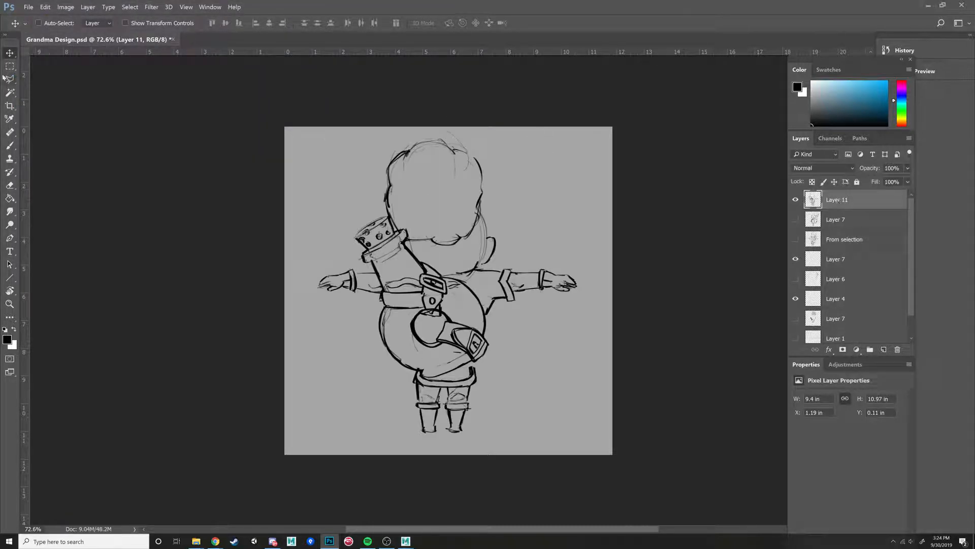
- Save the back view as a PNG named Grandma Design Back in the Designs folder, with Smallest / Slow compression and no interlacing
left_click(29, 7)
left_click(56, 89)
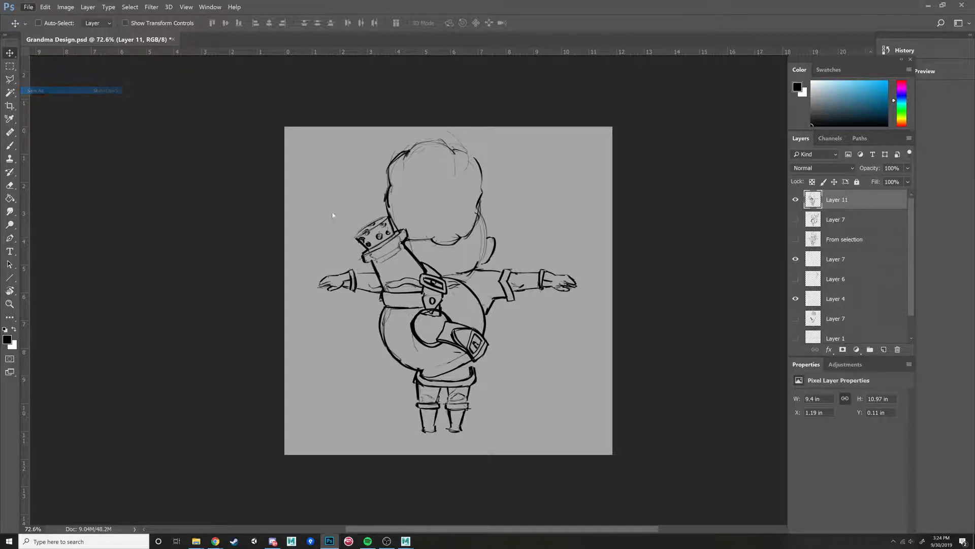
left_click(91, 187)
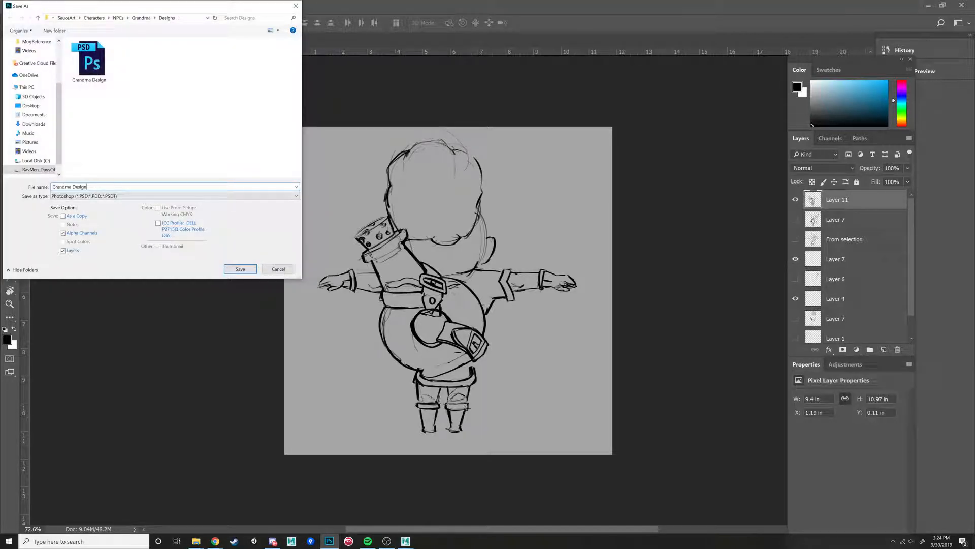
type("Back")
left_click(135, 197)
left_click(131, 315)
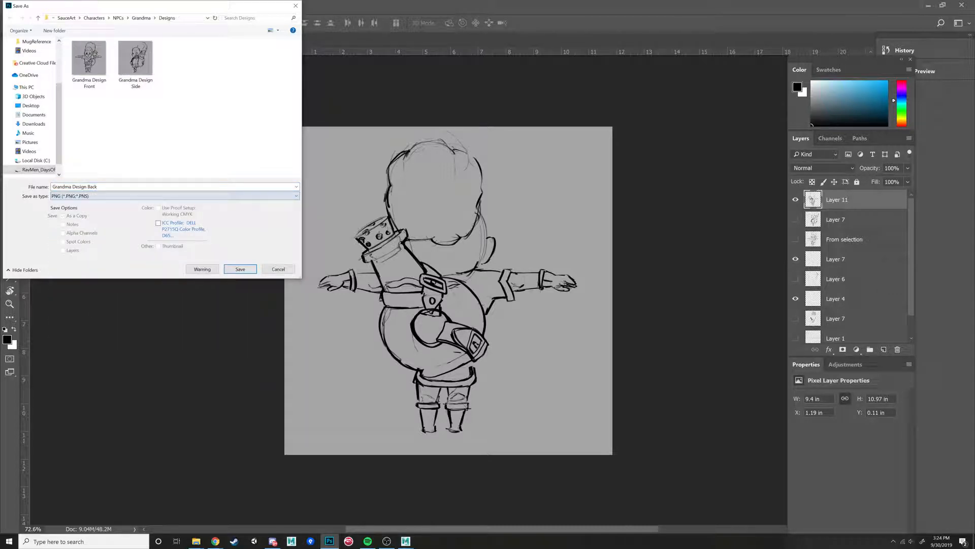
left_click(243, 270)
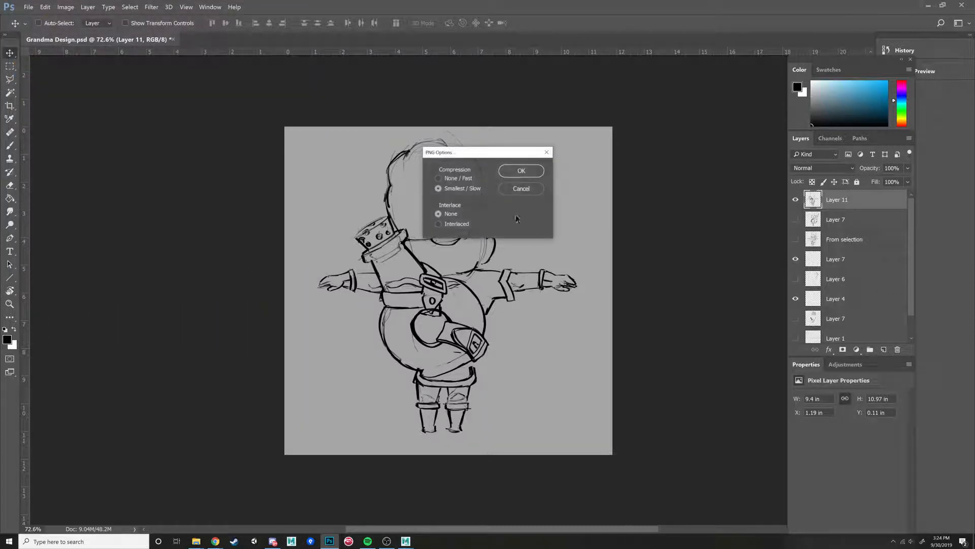
left_click(524, 172)
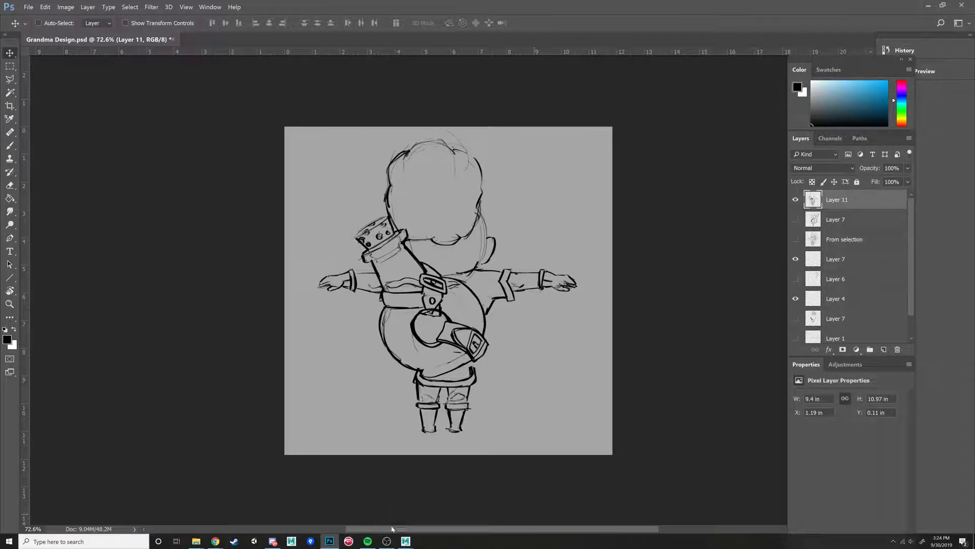
- Switch to Maya and save the preferences with the linear working unit set to inch
mouse_move(405, 540)
left_click(444, 508)
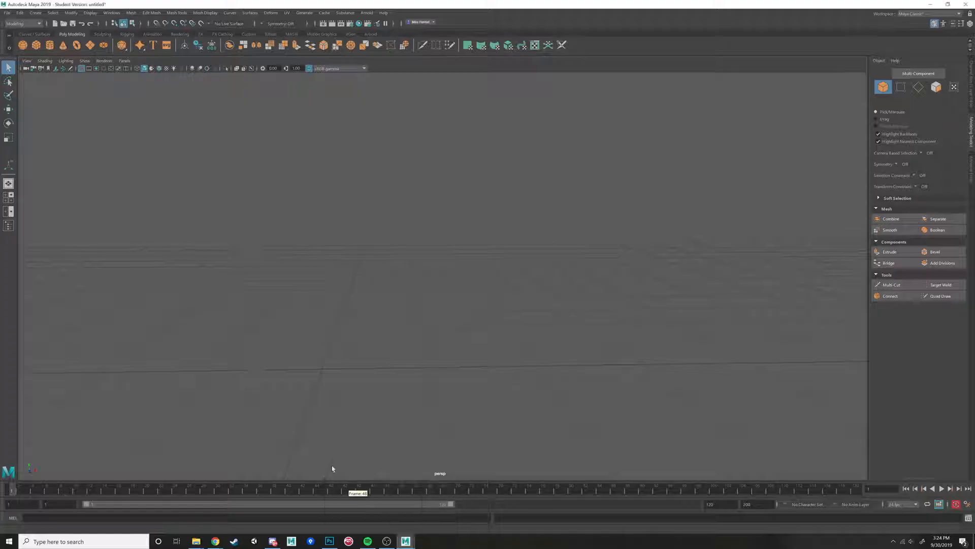
mouse_move(429, 230)
left_mouse_down("alt")
mouse_move(427, 283)
mouse_move(518, 211)
mouse_move(468, 215)
mouse_move(450, 259)
mouse_move(468, 256)
mouse_move(439, 266)
mouse_move(421, 246)
left_mouse_up("alt")
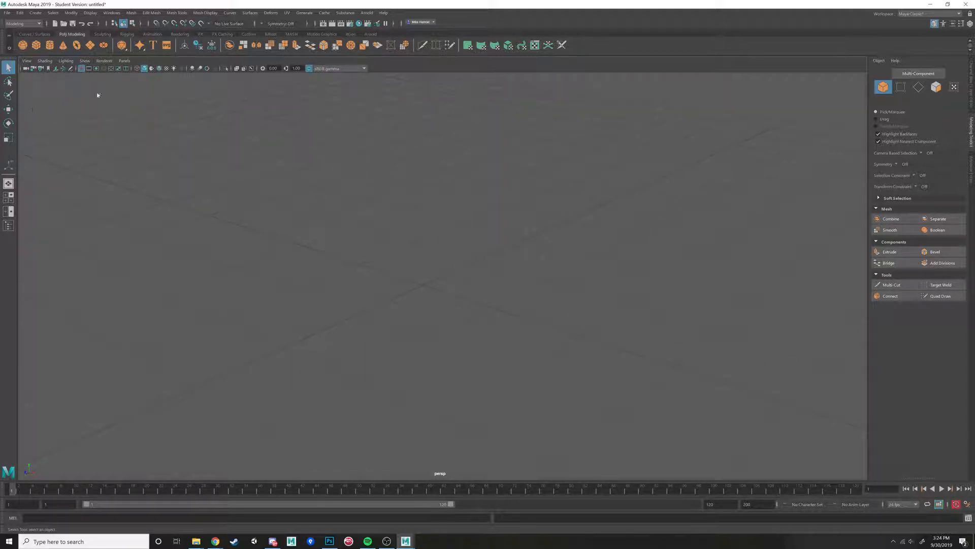
left_click(112, 13)
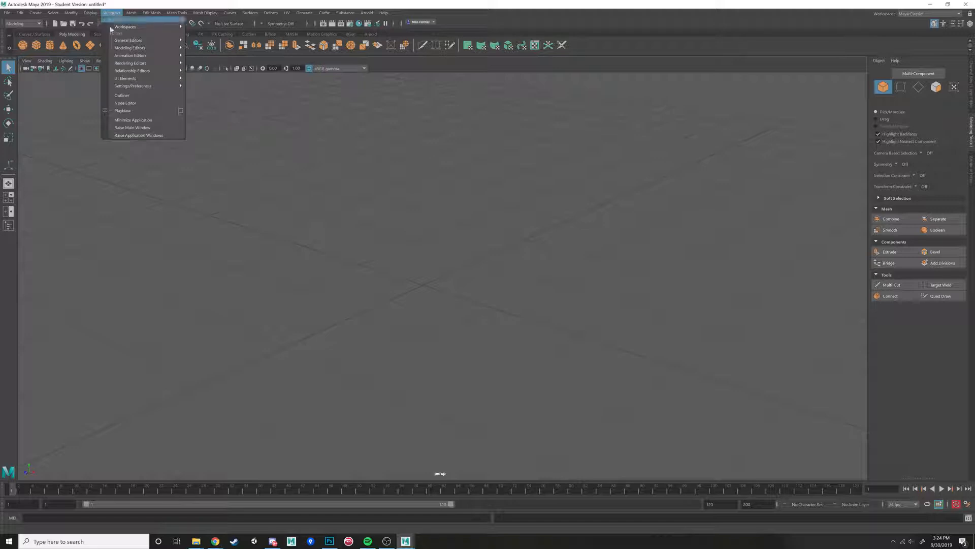
mouse_move(156, 91)
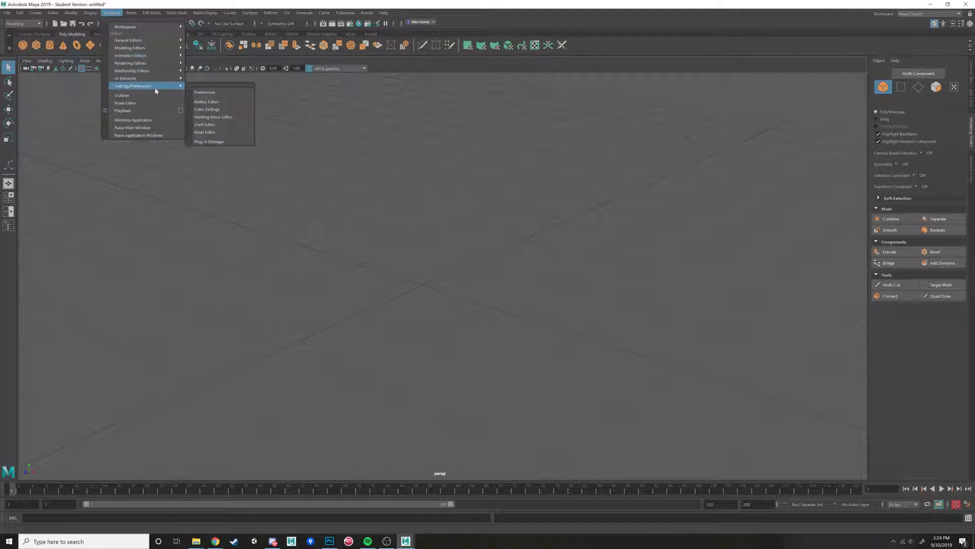
left_click(202, 93)
left_click(122, 146)
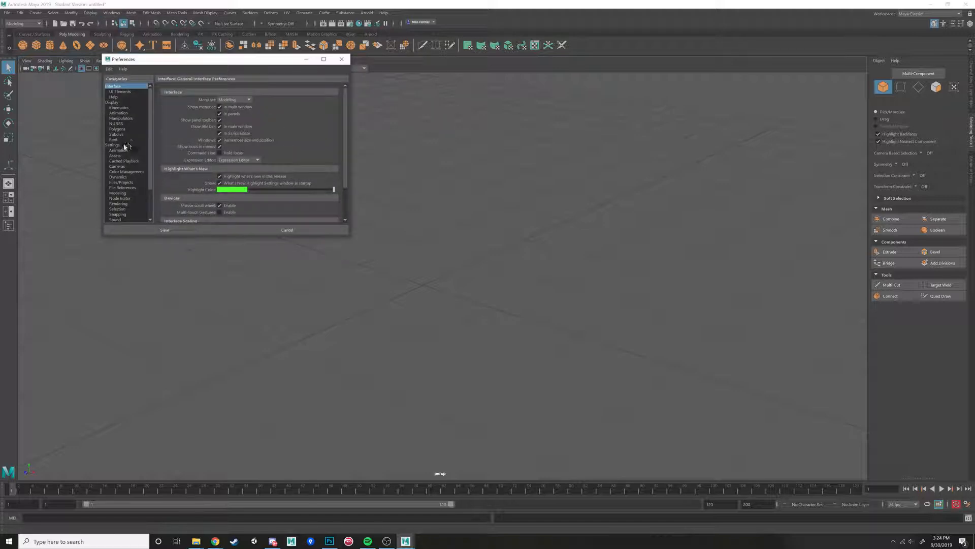
left_click(245, 117)
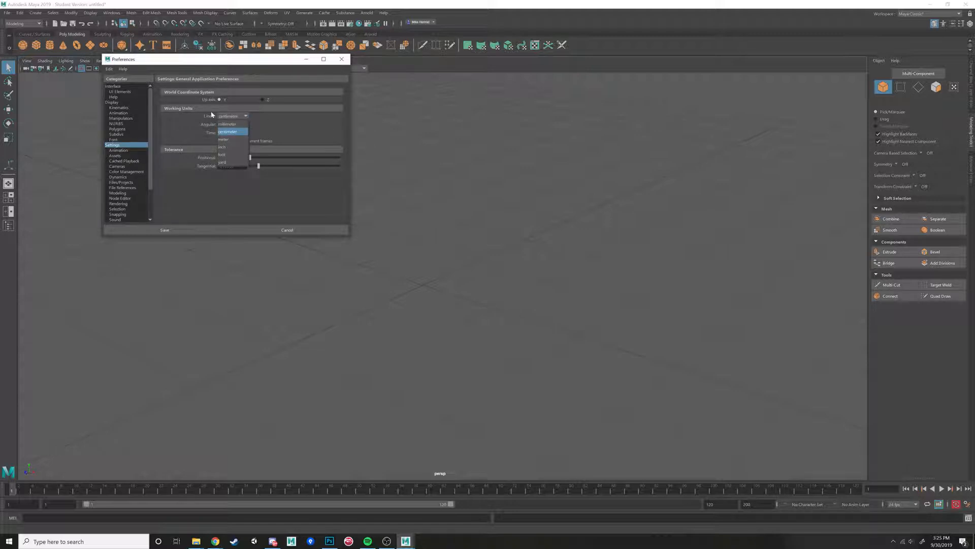
left_click(235, 146)
left_click(189, 234)
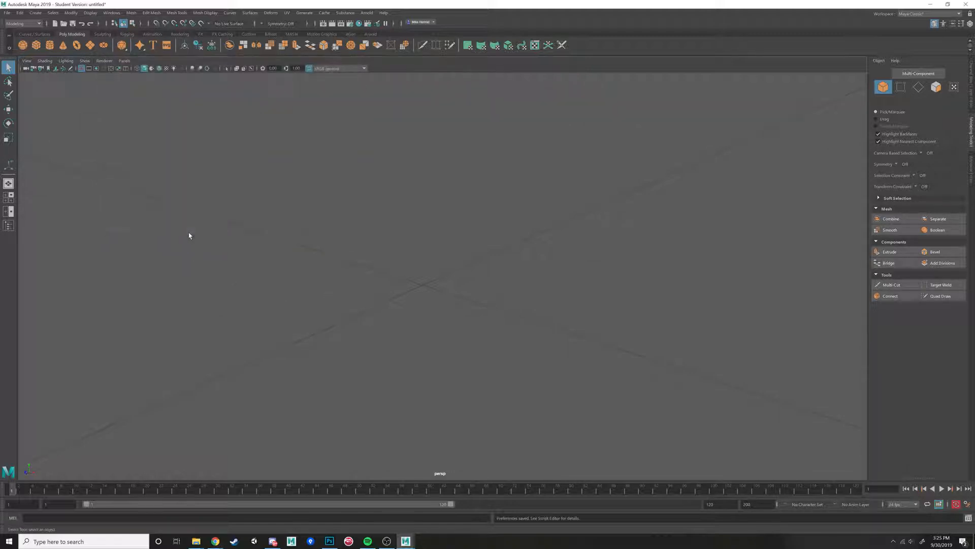
- Create a polygon plane at the origin with its width and height subdivisions both set to 1
left_click_drag(424, 234, 428, 232, "alt")
mouse_move(451, 275)
left_mouse_down("alt")
mouse_move(378, 247)
mouse_move(443, 268)
left_mouse_up("alt")
left_click_drag(455, 316, 469, 305, "alt")
left_click_drag(392, 261, 376, 271, "alt")
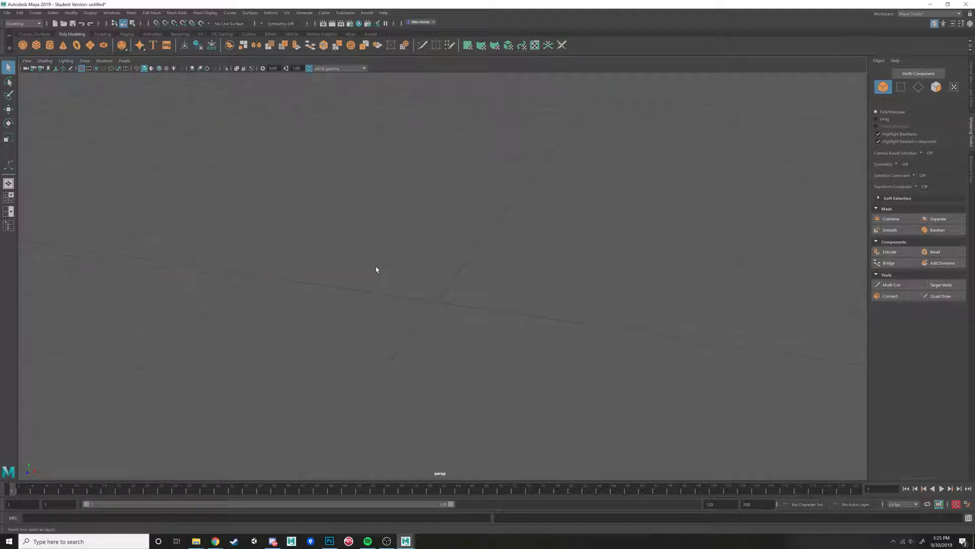
left_click(90, 48)
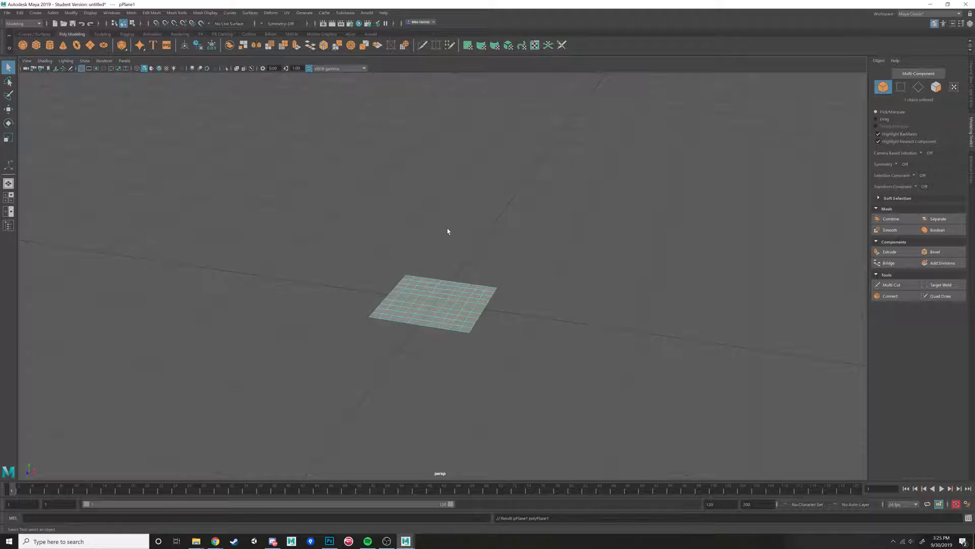
left_click(970, 86)
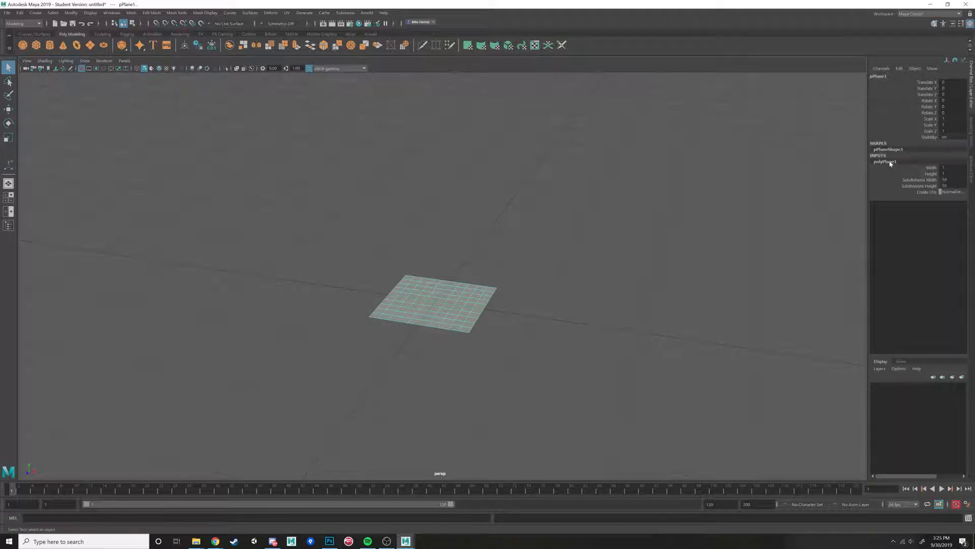
left_click(950, 180)
left_click(953, 185, "shift")
key("Return")
left_click_drag(584, 238, 539, 250, "alt")
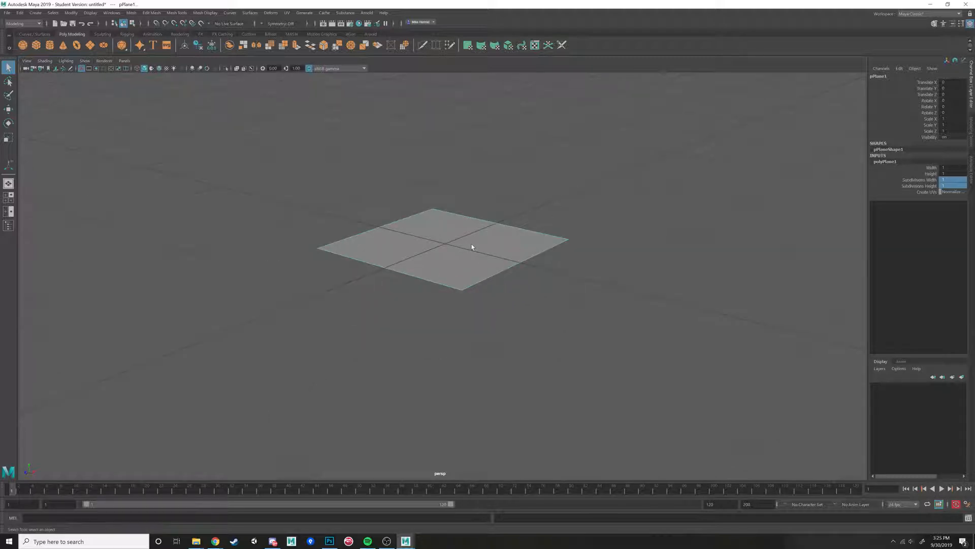
- Rotate the plane 90 degrees about the X axis so it stands upright
left_click(472, 248)
middle_click_drag(571, 271, 575, 300, "alt")
left_click(594, 311)
left_click(521, 273)
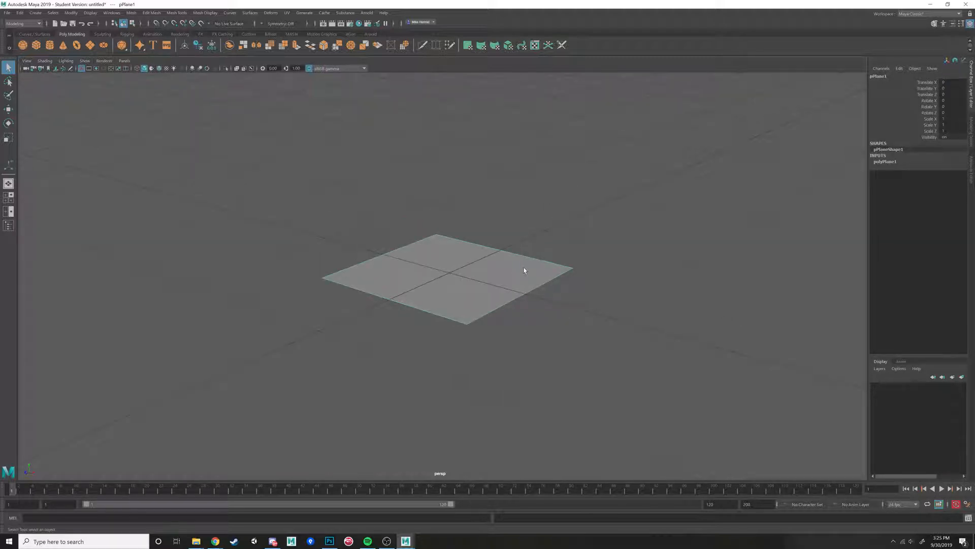
left_click_drag(506, 265, 670, 278, "alt")
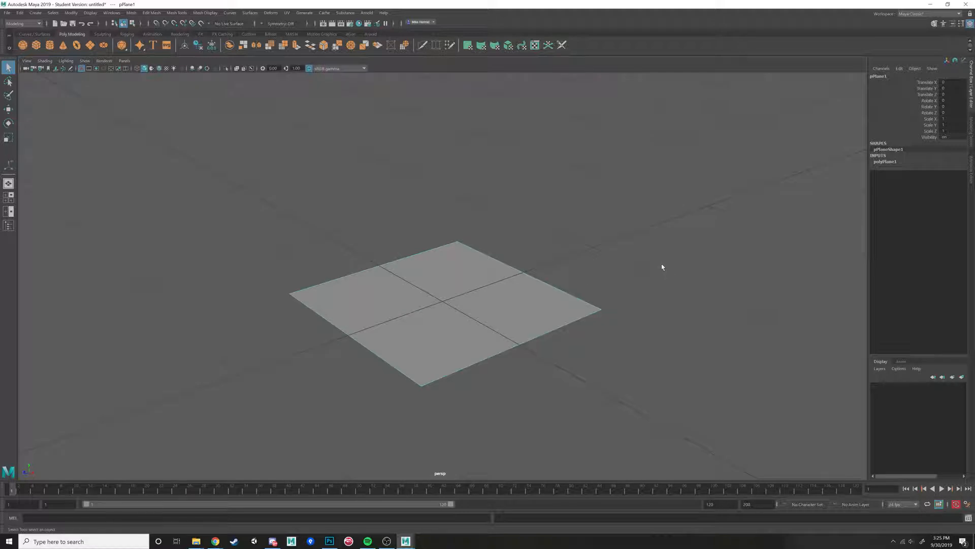
key("e")
left_click_drag(432, 278, 401, 288)
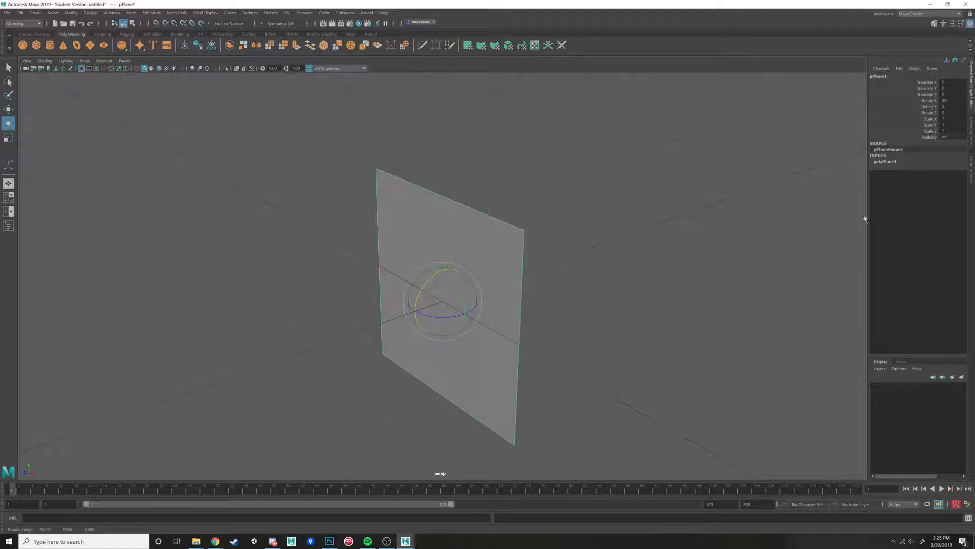
- Reset the Freeze Transformations options to their defaults and freeze the upright plane's transformations
key("w")
scroll(465, 305, "down", 3)
mouse_move(500, 287)
left_mouse_down("alt")
mouse_move(533, 276)
mouse_move(527, 285)
mouse_move(507, 281)
left_mouse_up("alt")
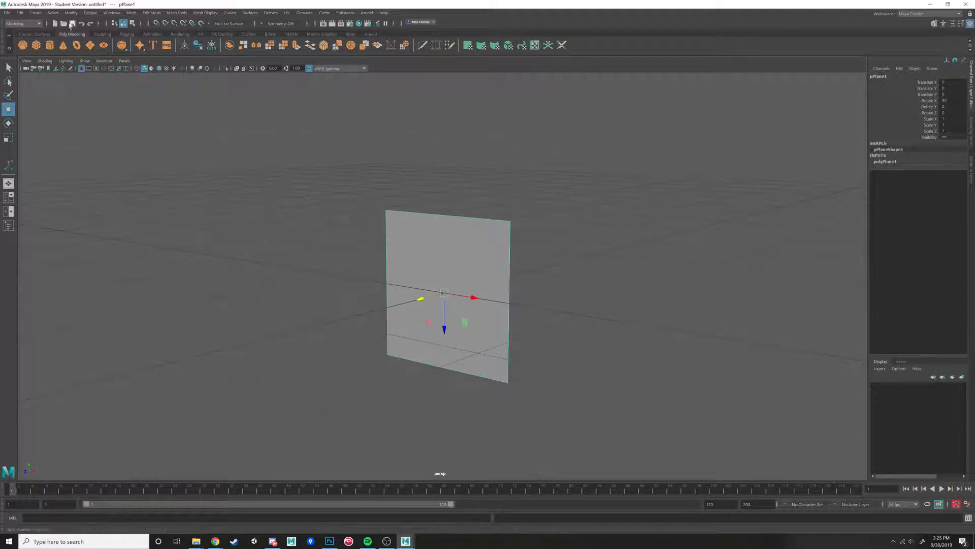
left_click(71, 12)
left_click(81, 48)
left_click(71, 13)
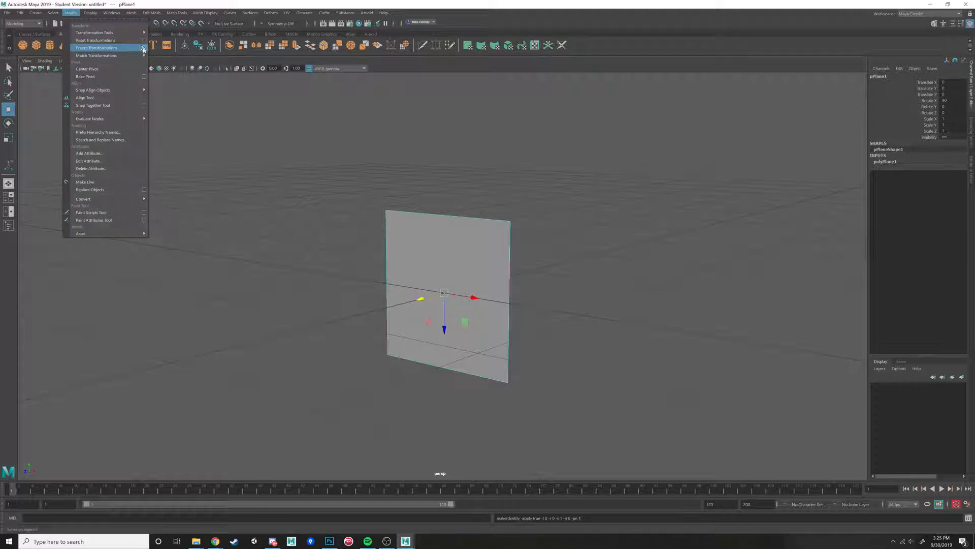
left_click(145, 48)
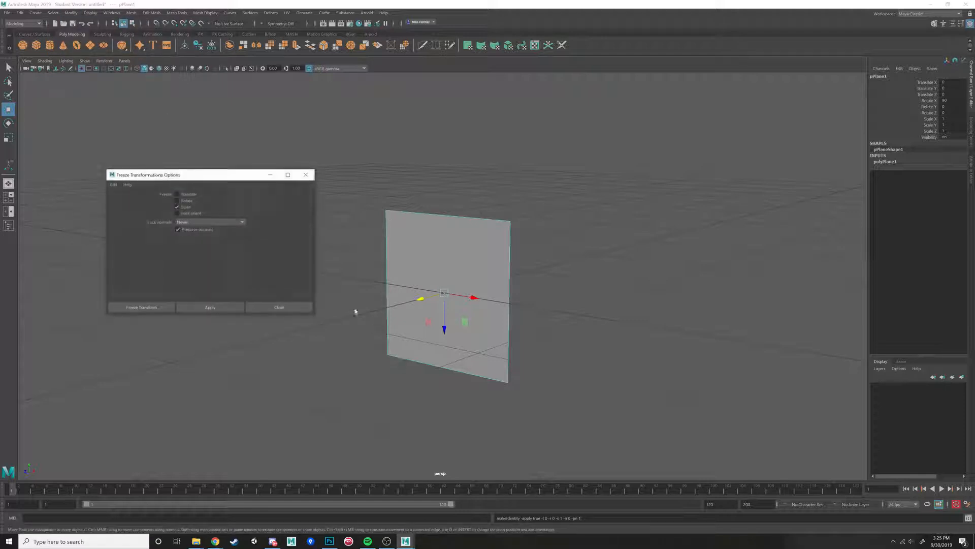
left_click(115, 185)
left_click(144, 200)
left_click(152, 307)
left_click_drag(490, 316, 483, 346, "alt")
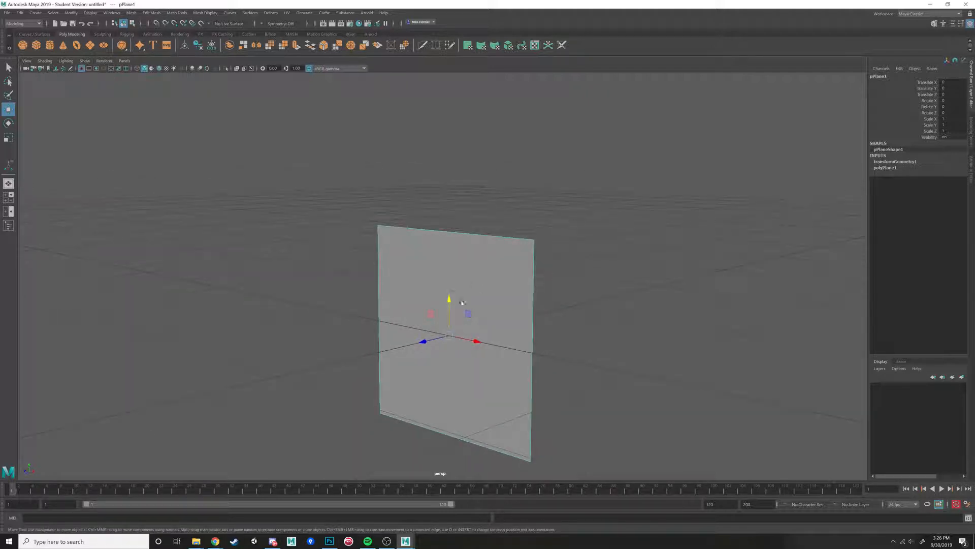
left_click_drag(450, 299, 446, 197)
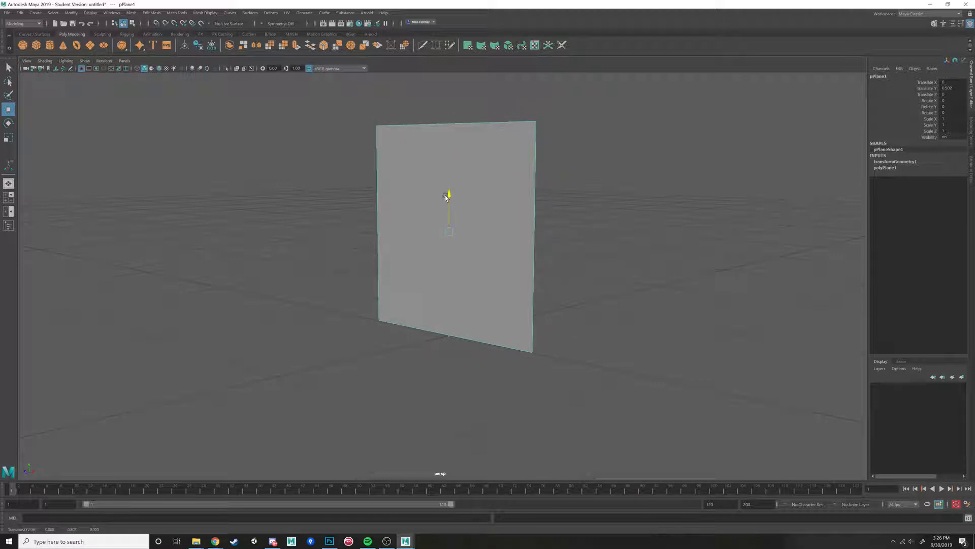
key("ctrl+z")
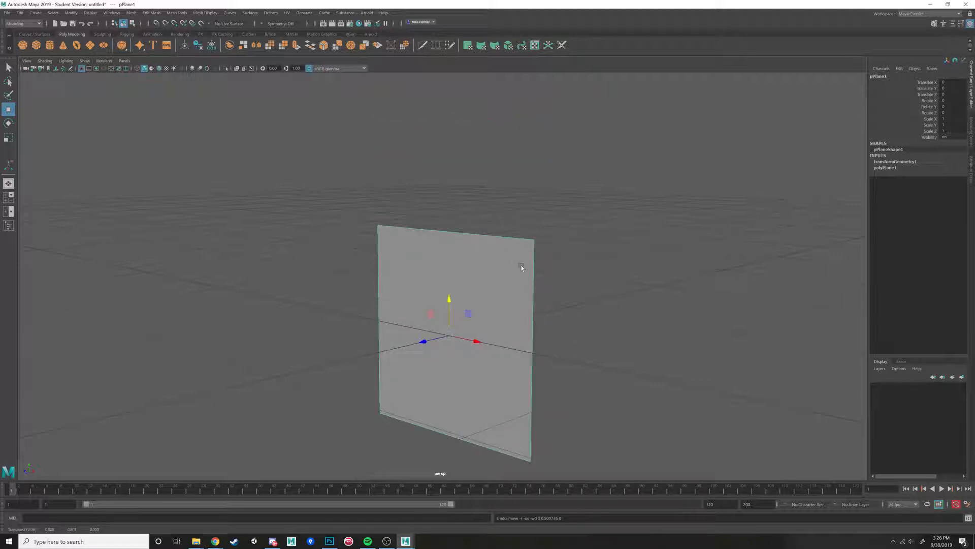
- Raise the plane along Y to a Translate Y of about 0.344, with its lower edge slightly below the grid
left_click_drag(522, 268, 448, 216, "alt")
left_click_drag(426, 338, 459, 333, "alt")
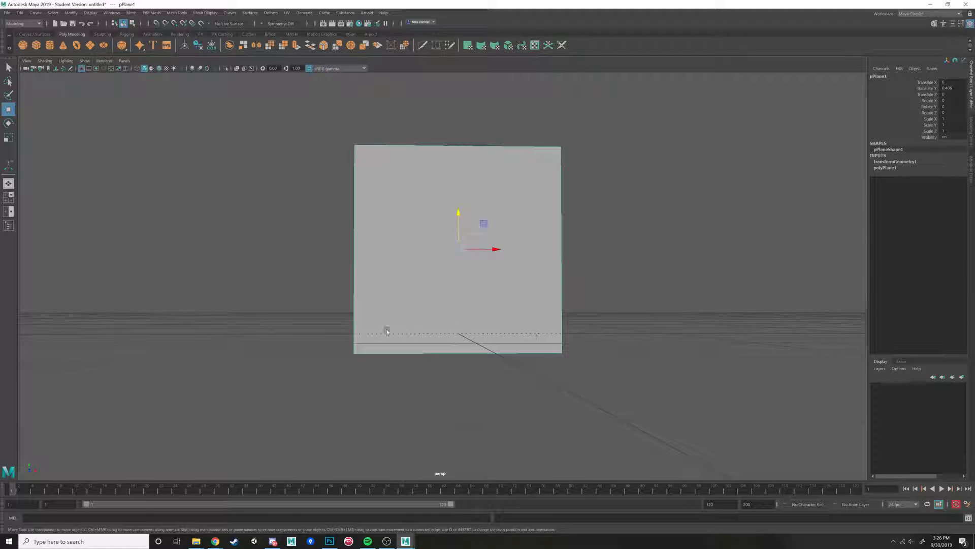
left_click_drag(386, 330, 511, 331, "alt")
middle_click_drag(394, 313, 398, 300, "alt")
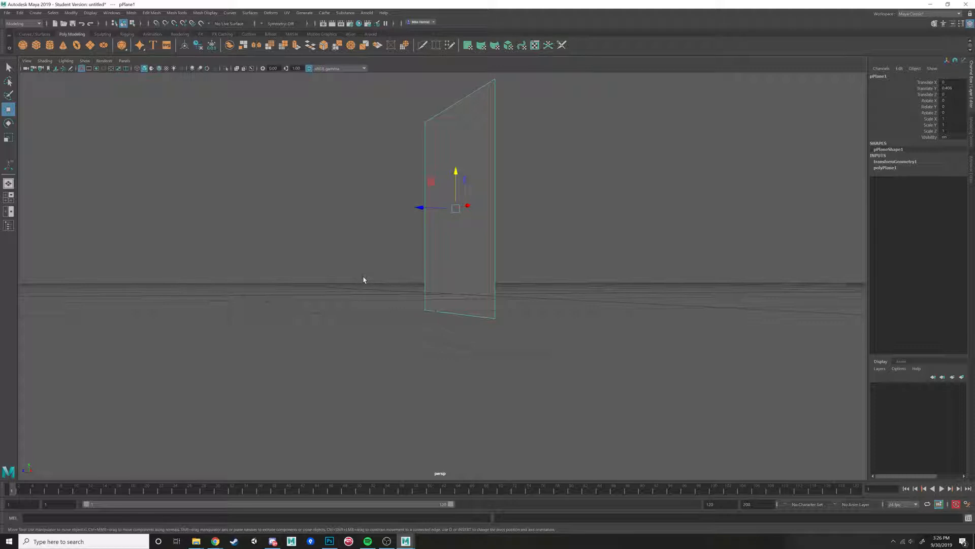
left_click_drag(457, 212, 523, 266, "alt")
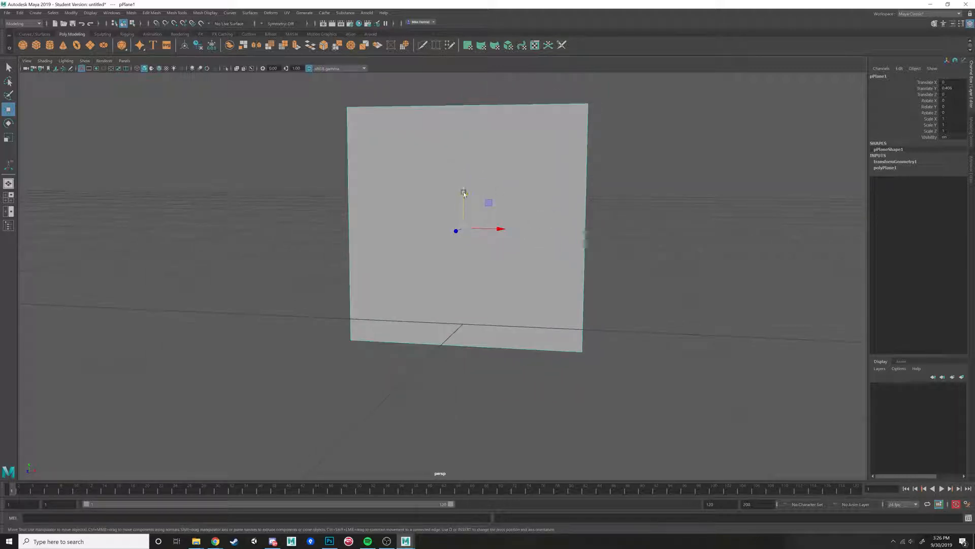
left_click_drag(464, 192, 462, 206)
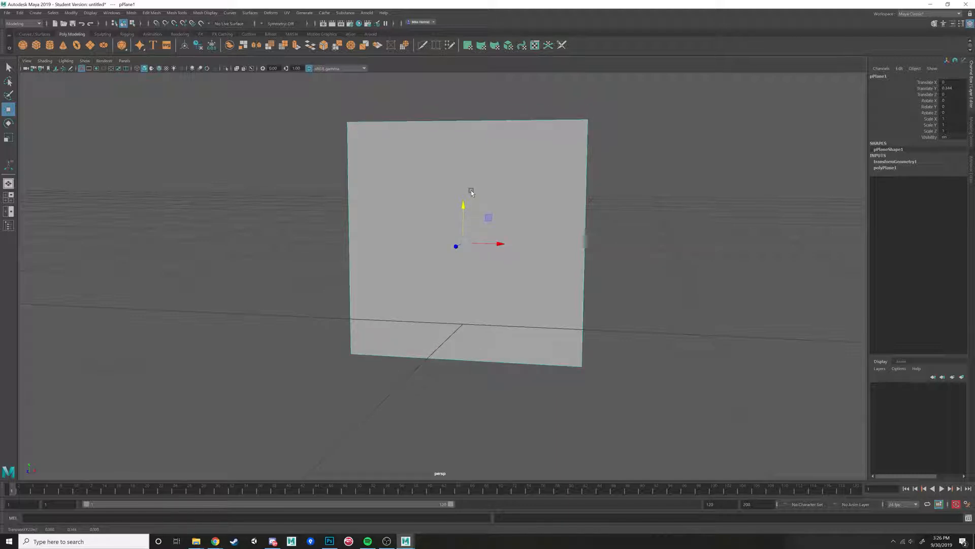
- Duplicate the upright plane twice in place to get three identical reference planes
left_click_drag(471, 190, 474, 228, "alt")
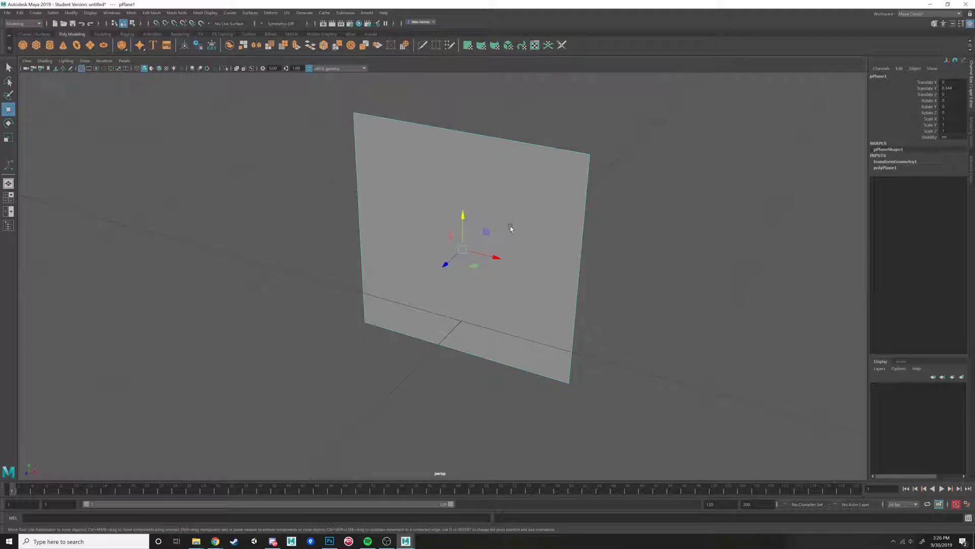
key("ctrl+d")
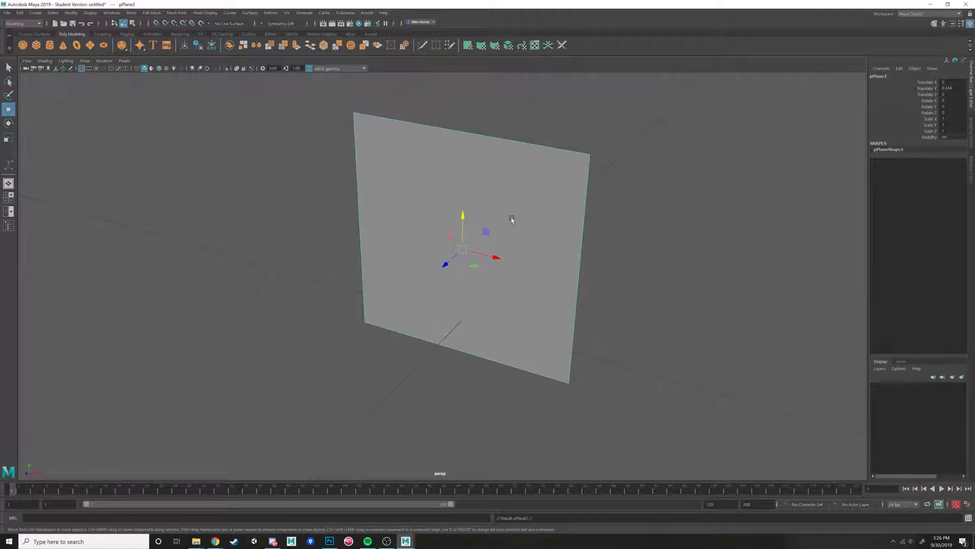
key("ctrl+d")
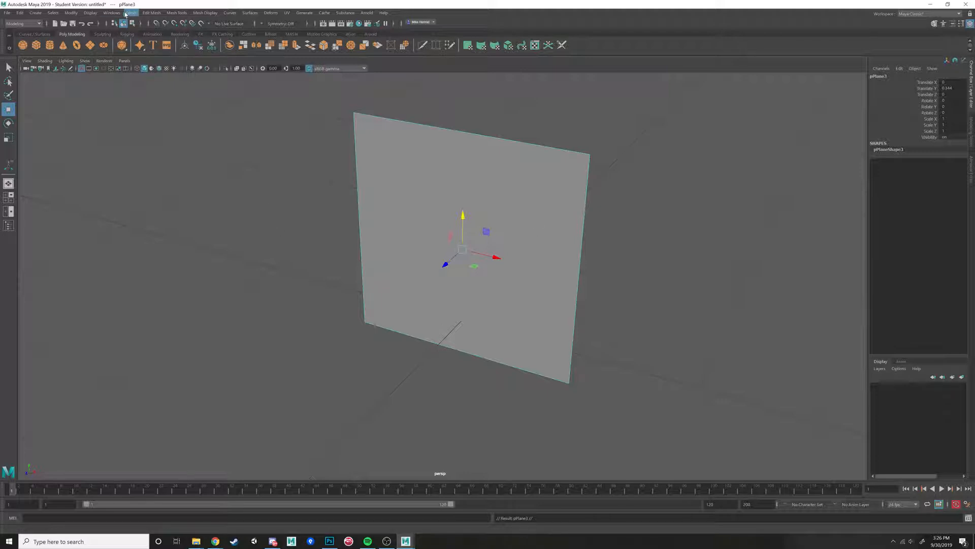
- Open the Outliner, select pPlane1 and move it slightly forward along Z, clear of the other two planes
left_click(112, 13)
left_click(122, 95)
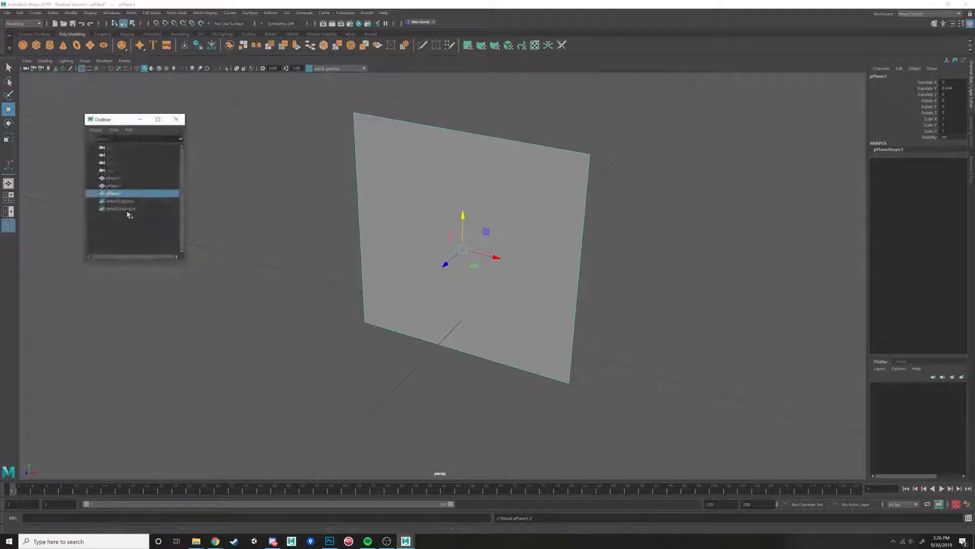
left_click(113, 178)
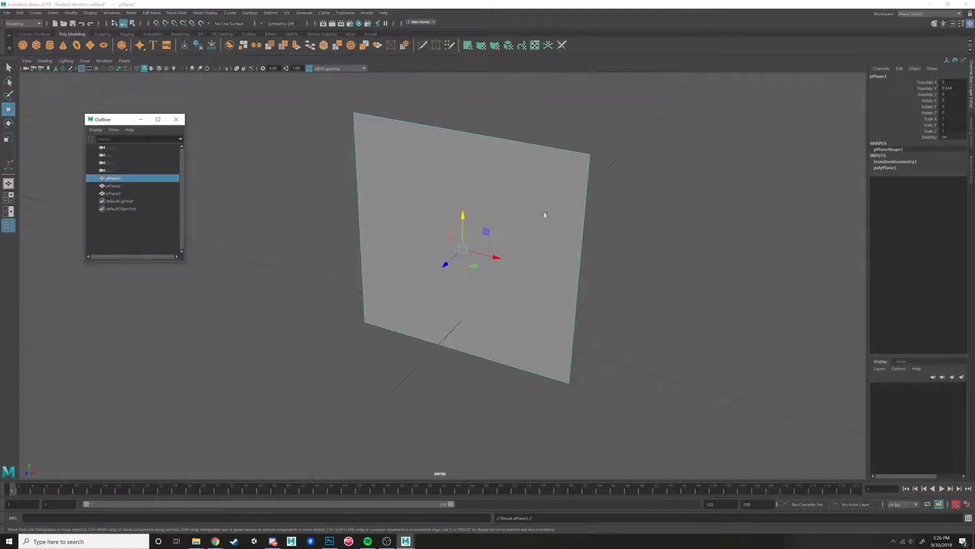
mouse_move(518, 224)
left_mouse_down("alt")
mouse_move(506, 229)
mouse_move(525, 226)
left_mouse_up("alt")
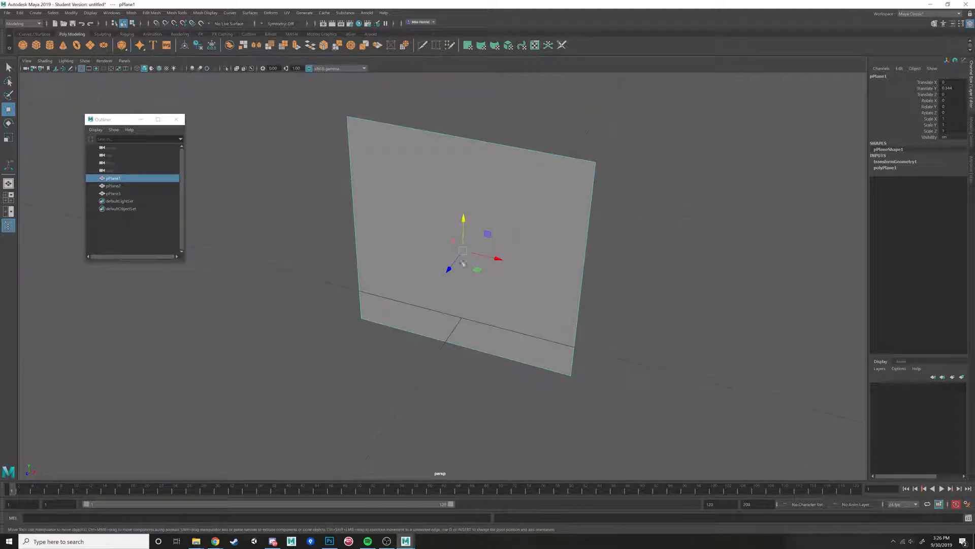
left_click_drag(448, 269, 438, 282)
- Assign a new Lambert material to pPlane1
right_click(508, 239)
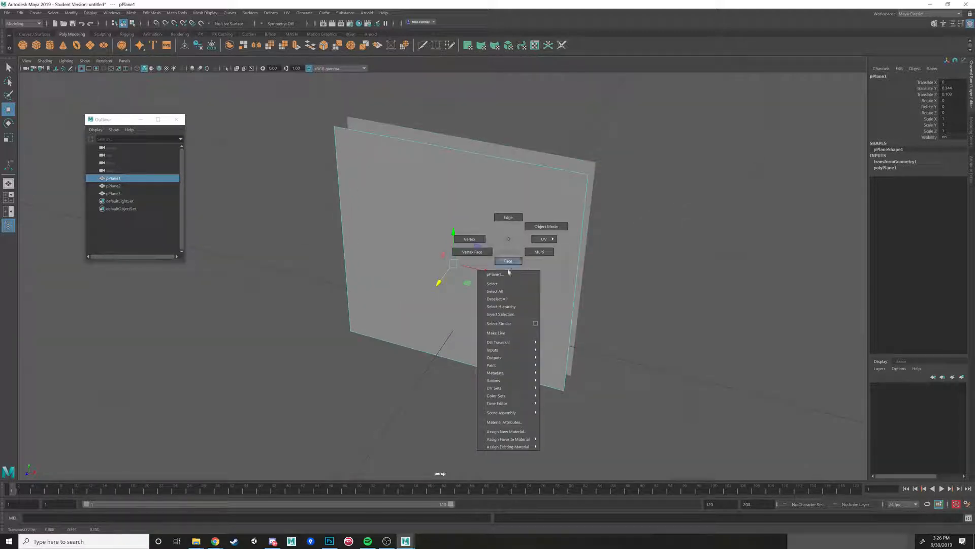
left_click(501, 422)
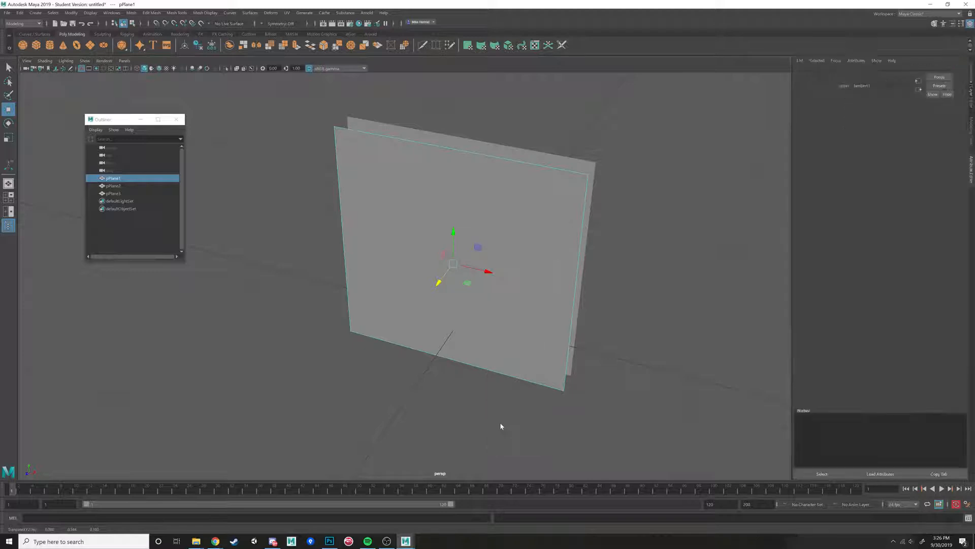
right_click(426, 242)
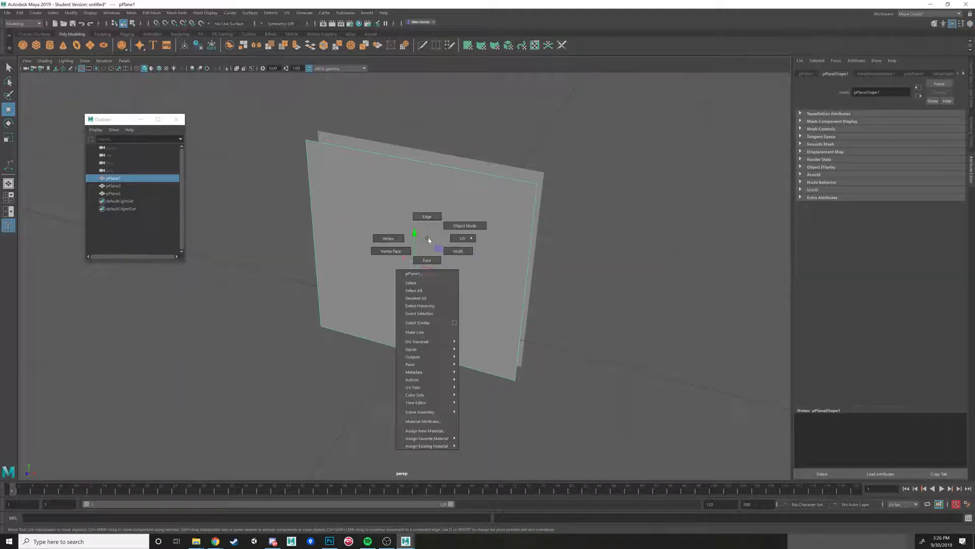
left_click(429, 424)
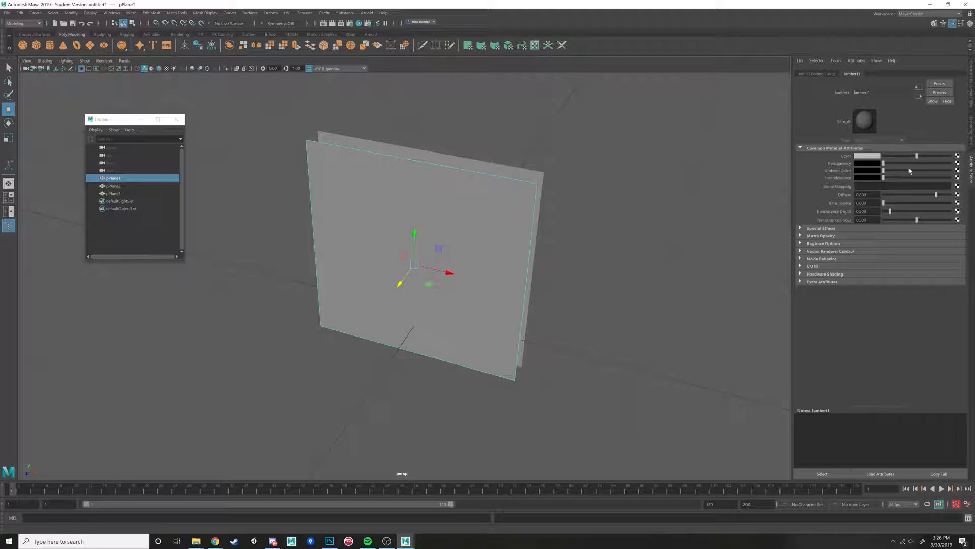
right_click(480, 254)
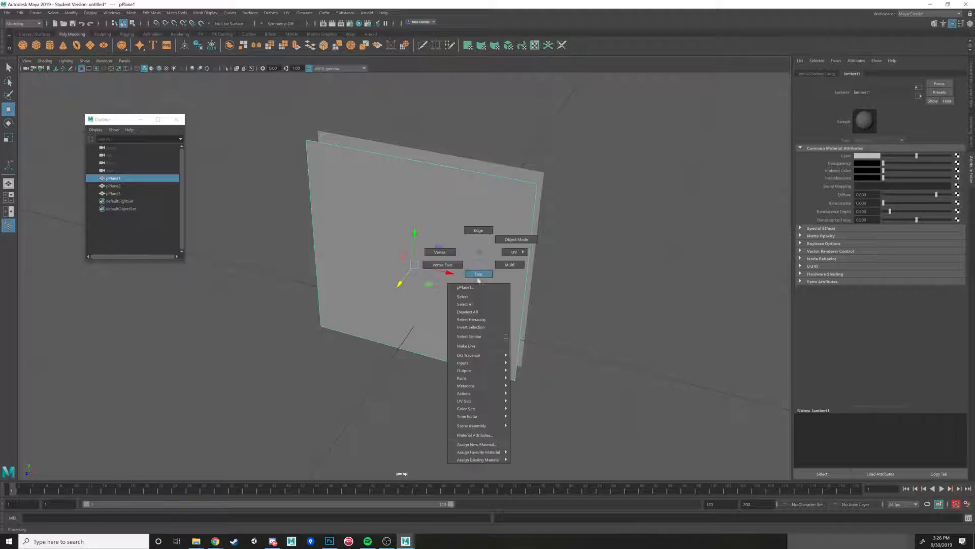
left_click(497, 445)
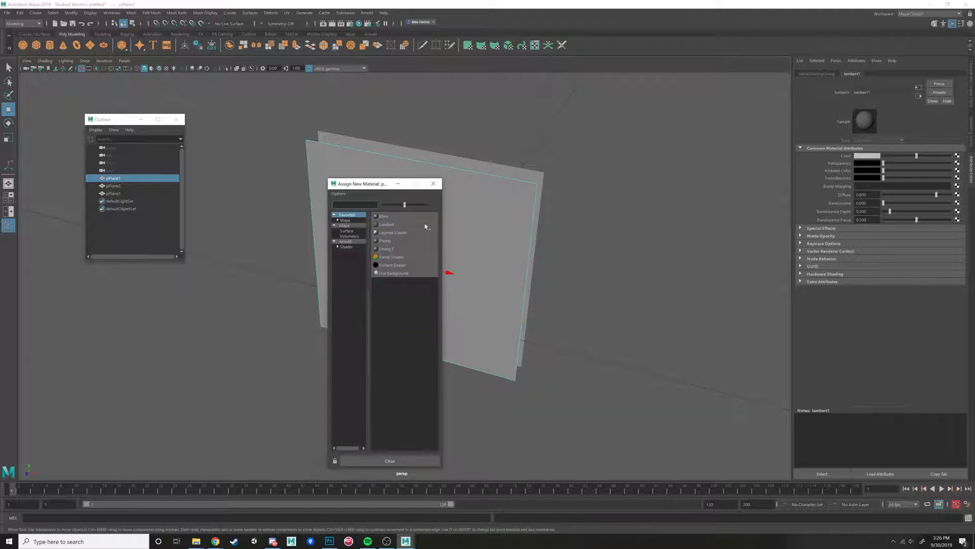
left_click(396, 225)
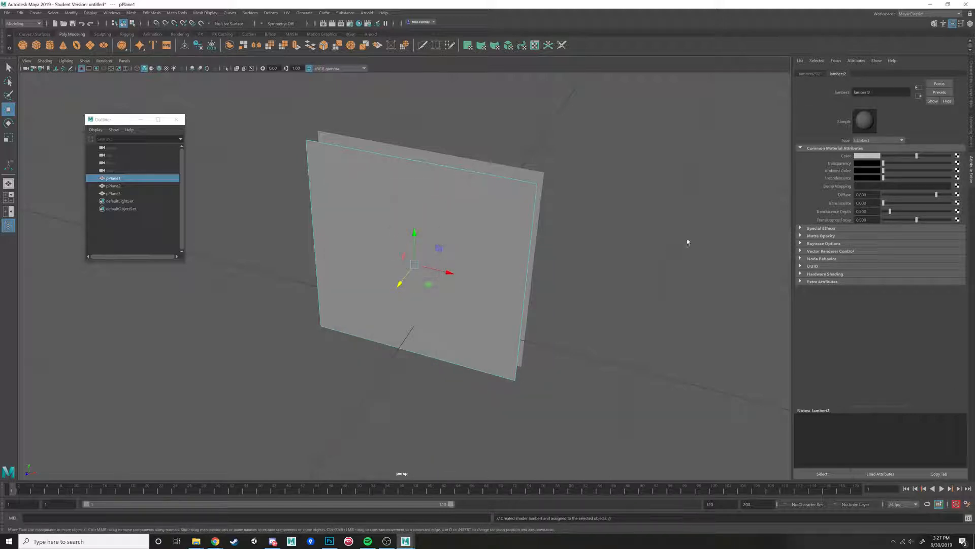
- Connect a File texture to the new Lambert's Color and start browsing for its image
left_click(958, 157)
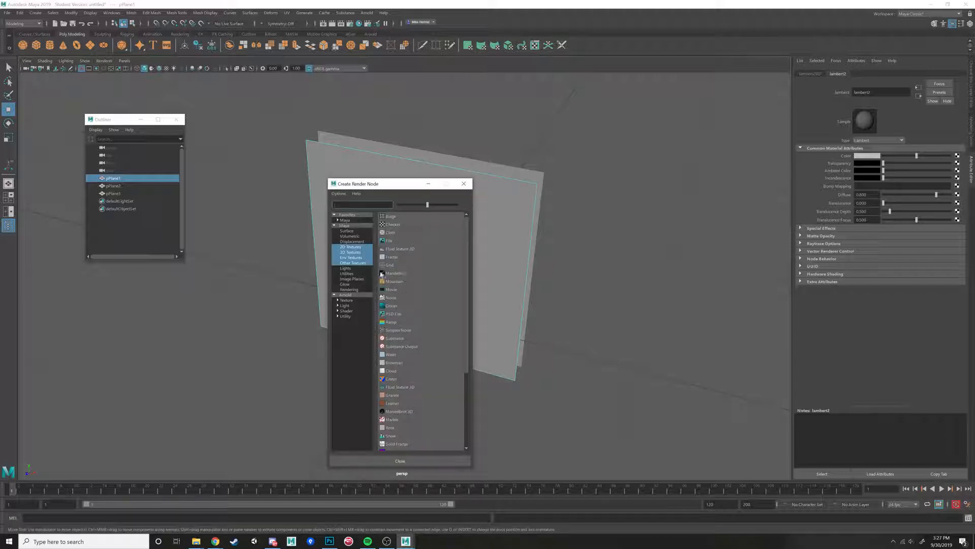
left_click(391, 241)
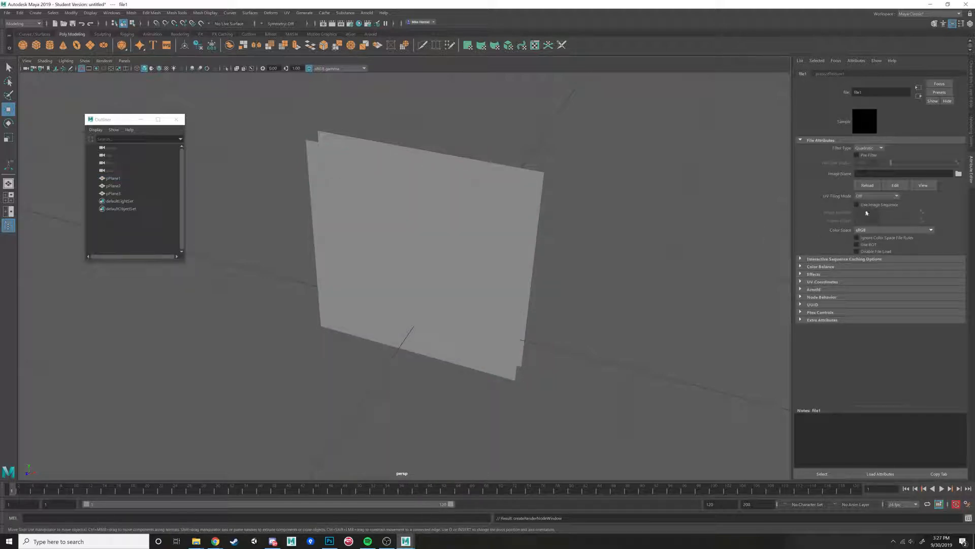
left_click(958, 174)
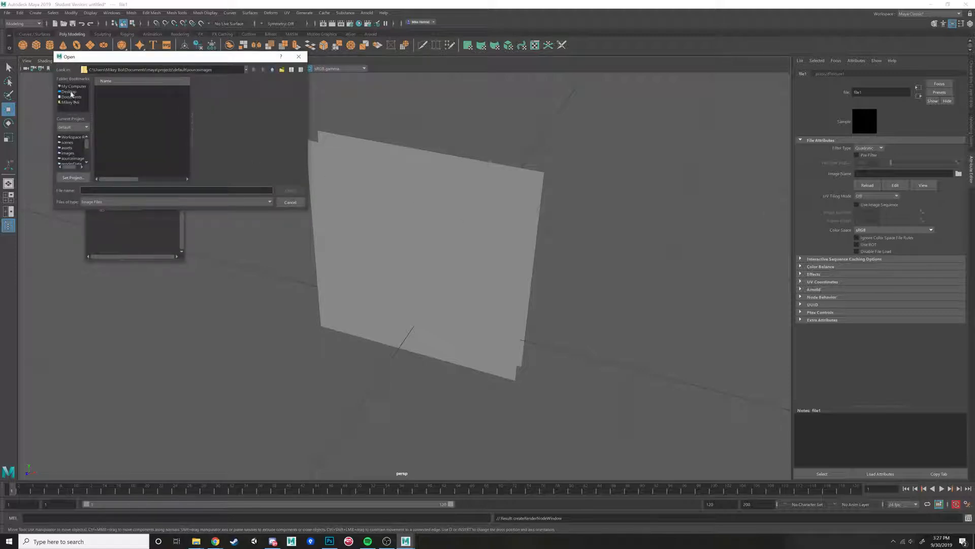
- Load Grandma Design Front.png from the Grandma character's Designs folder into the file texture
left_click(69, 92)
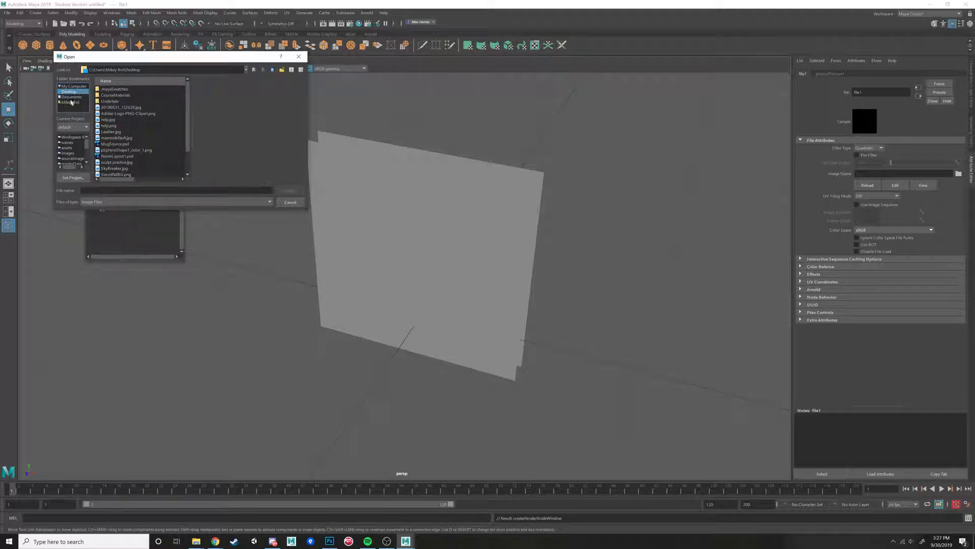
left_click(69, 103)
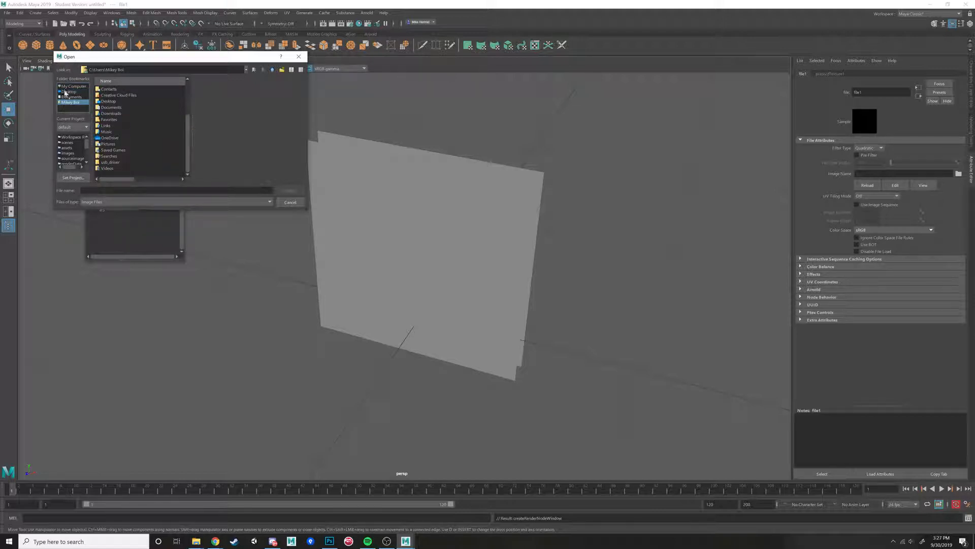
left_click(71, 86)
double_click(107, 96)
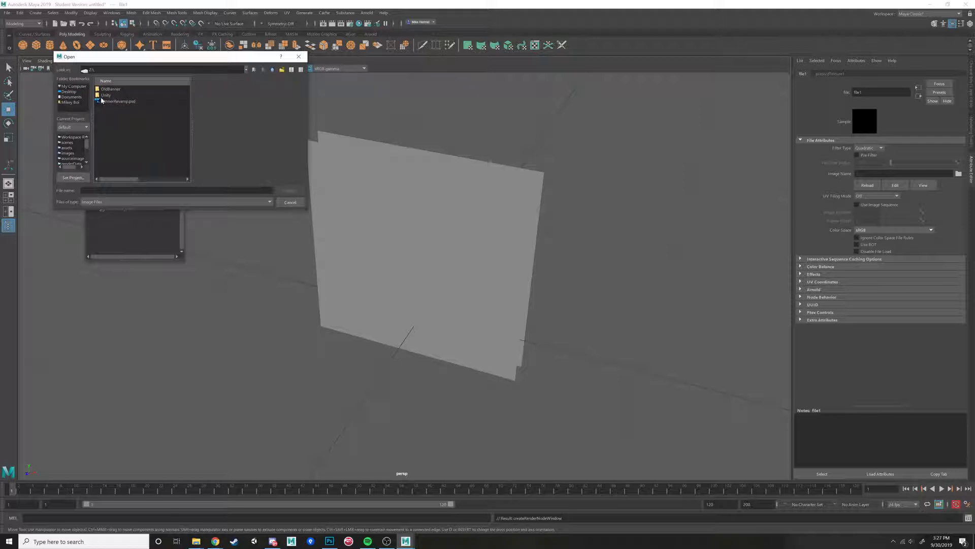
double_click(102, 96)
double_click(103, 89)
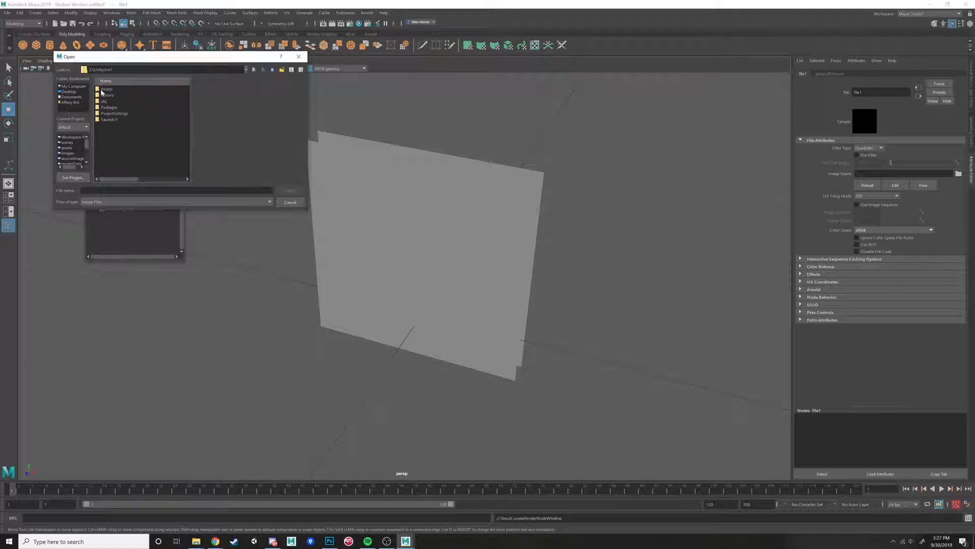
double_click(107, 120)
double_click(108, 89)
double_click(108, 107)
double_click(113, 90)
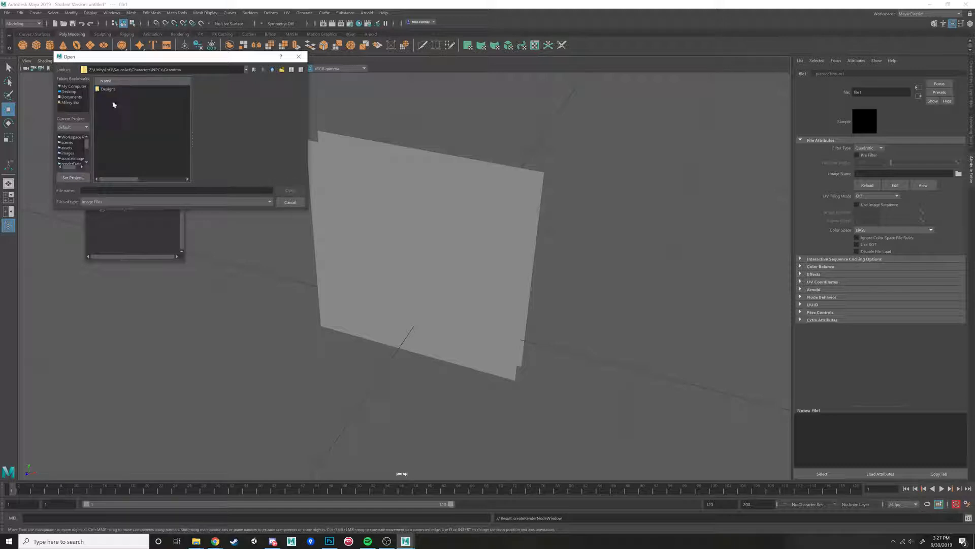
double_click(112, 95)
left_click(140, 96)
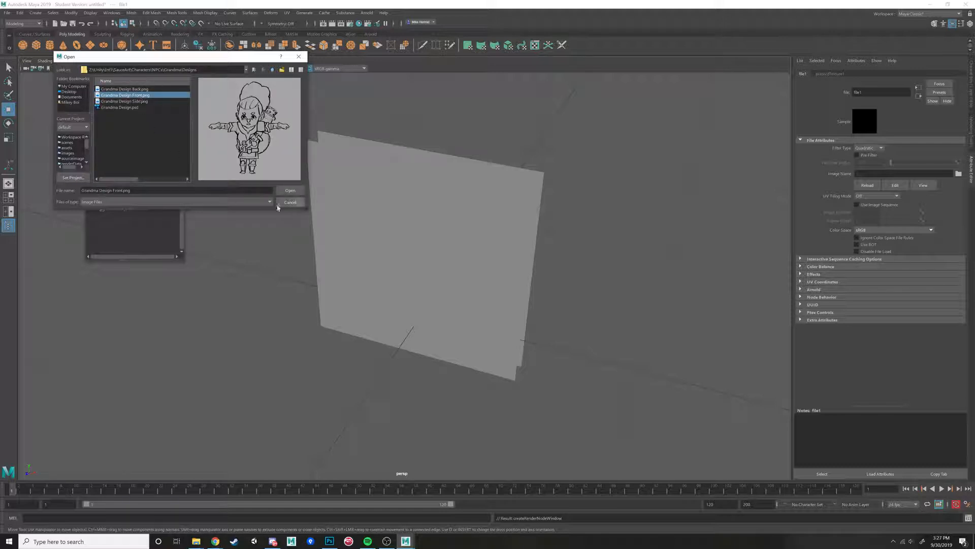
left_click(289, 190)
- Turn on textured shading in the perspective view to display the front drawing on its plane
left_click_drag(512, 237, 584, 234, "alt")
key("6")
left_click_drag(584, 234, 473, 243)
left_click_drag(531, 245, 542, 248, "alt")
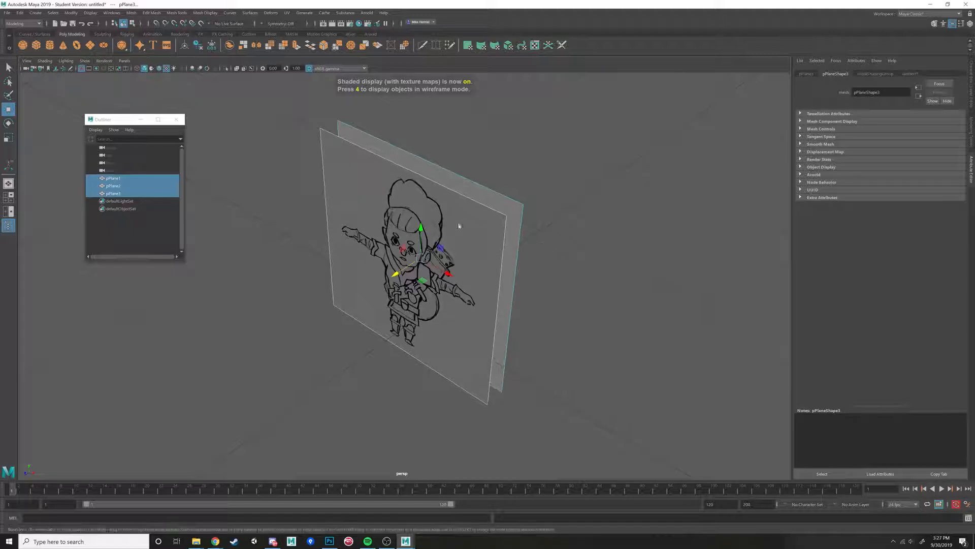
- Select only pPlane1 with the front drawing and move it backward along Z, well behind the other planes
right_click_drag(459, 224, 498, 210)
left_click_drag(428, 156, 424, 183, "alt")
left_click(311, 195)
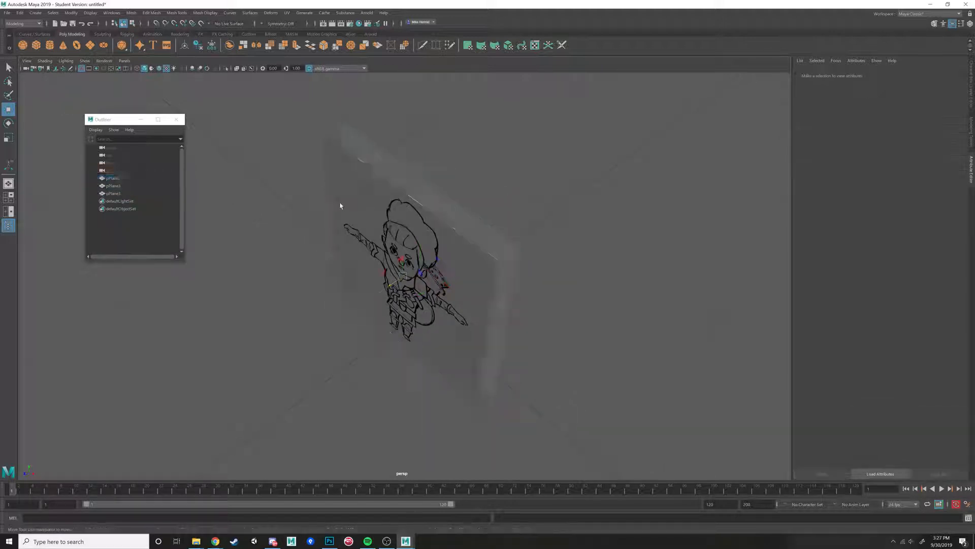
left_click(340, 205)
left_click_drag(441, 258, 437, 243, "alt")
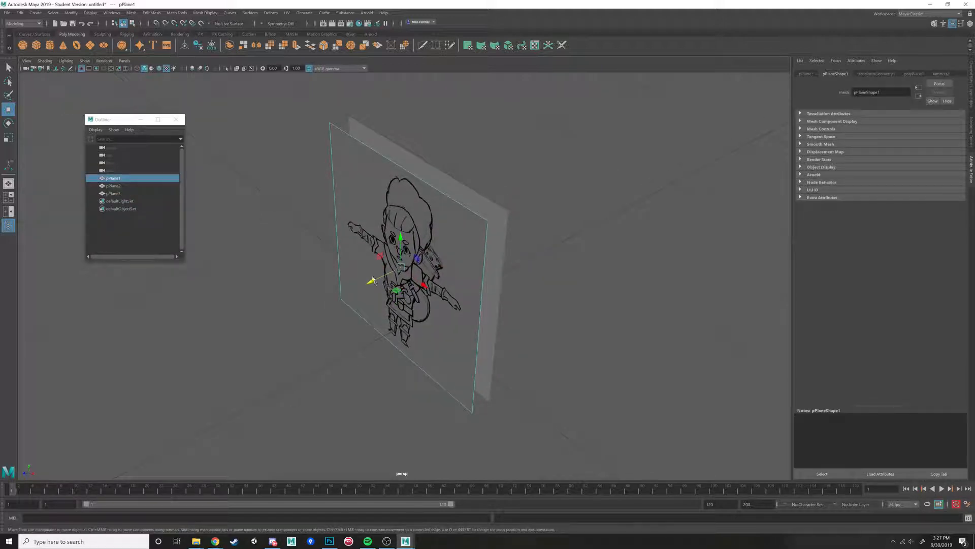
left_click_drag(372, 281, 533, 235)
- Rotate pPlane3 90 degrees about Y so it stands perpendicular to the other planes
left_click_drag(468, 245, 435, 252, "alt")
left_click(409, 254)
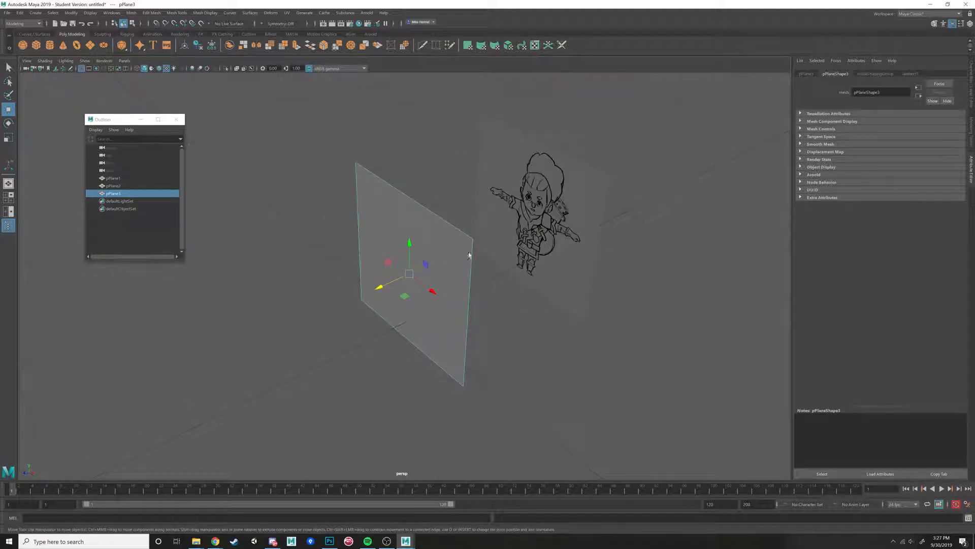
key("ctrl+d")
left_click_drag(380, 287, 394, 315)
key("e")
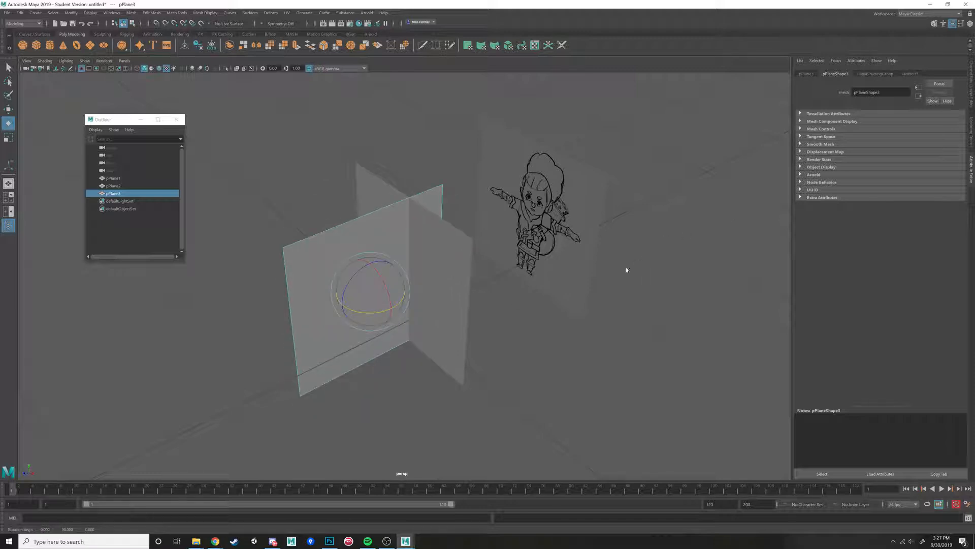
- Select pPlane2 and show its transform values in the Channel Box
mouse_move(627, 270)
left_mouse_down("alt")
mouse_move(599, 299)
mouse_move(611, 274)
mouse_move(708, 230)
left_mouse_up("alt")
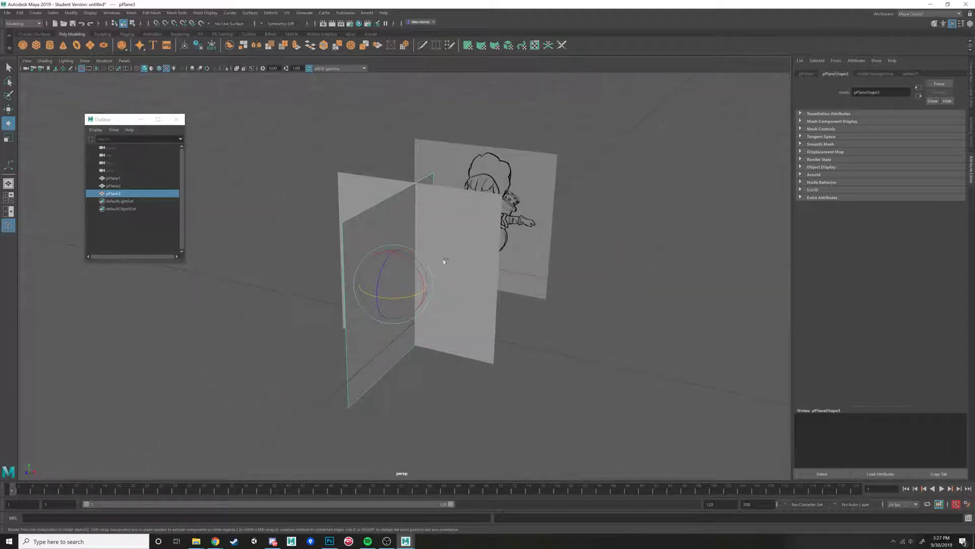
left_click(460, 265)
left_click_drag(516, 270, 638, 262, "alt")
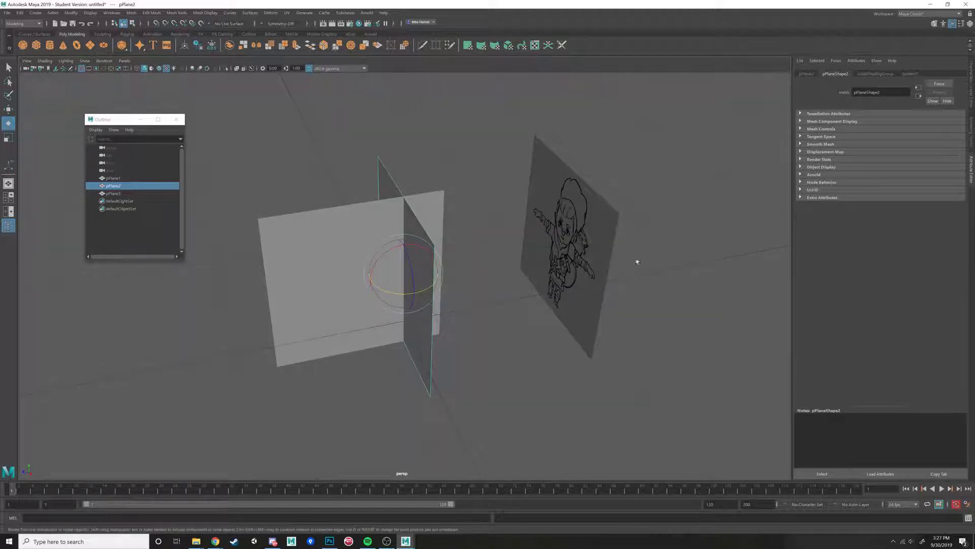
left_click(968, 76)
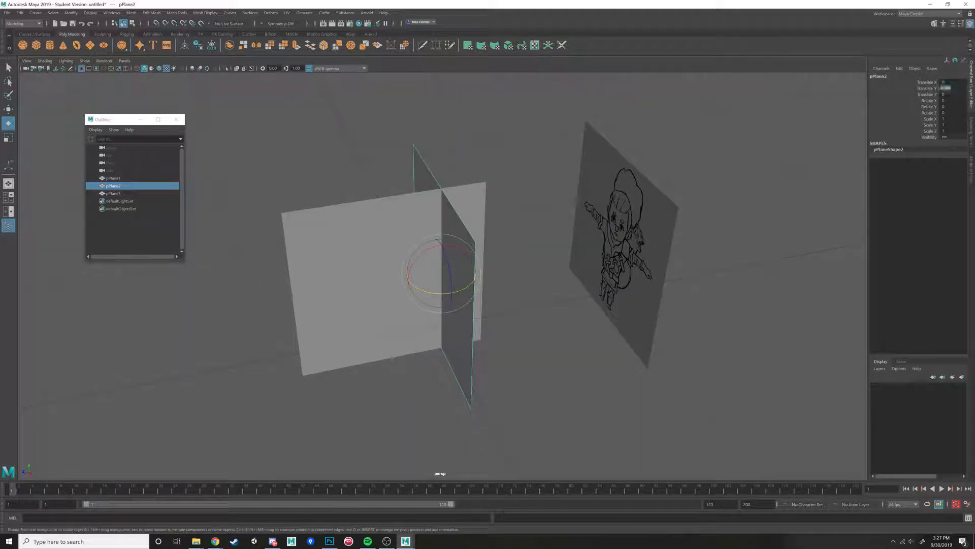
key("Return")
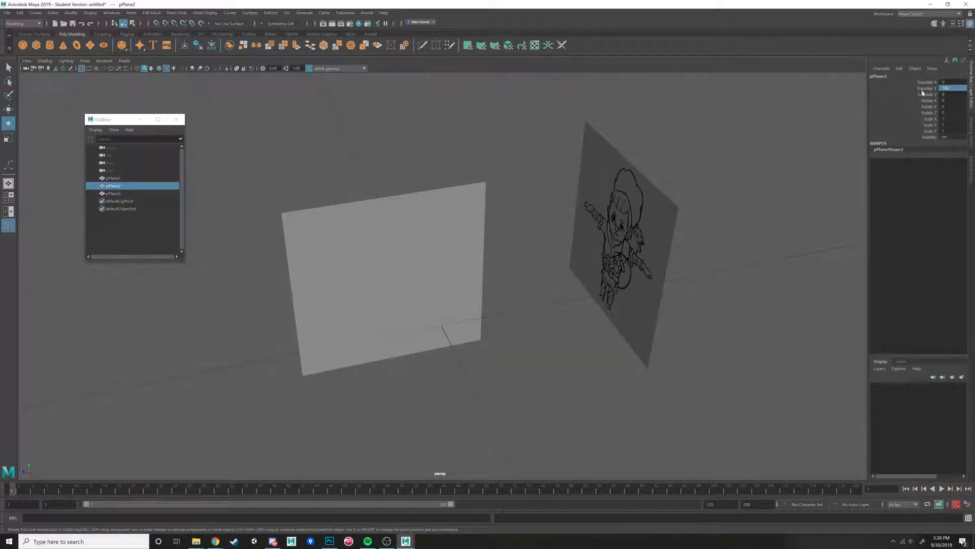
mouse_move(631, 206)
left_mouse_down("alt")
mouse_move(520, 235)
mouse_move(554, 240)
mouse_move(473, 233)
mouse_move(531, 246)
mouse_move(481, 224)
mouse_move(516, 224)
left_mouse_up("alt")
key("w")
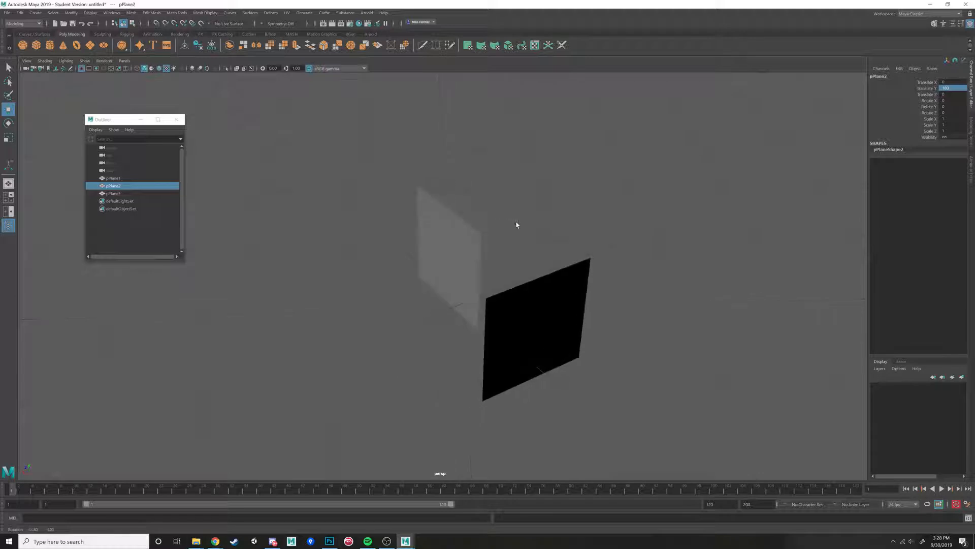
key("ctrl+z")
- Set pPlane2's Rotate Y to 180 so it faces the opposite way
left_click(954, 106)
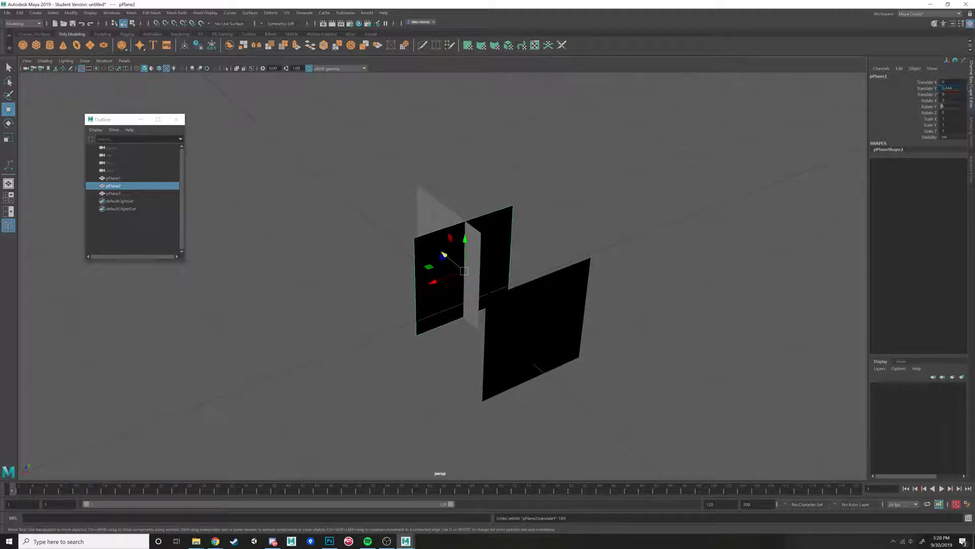
type("180")
key("Return")
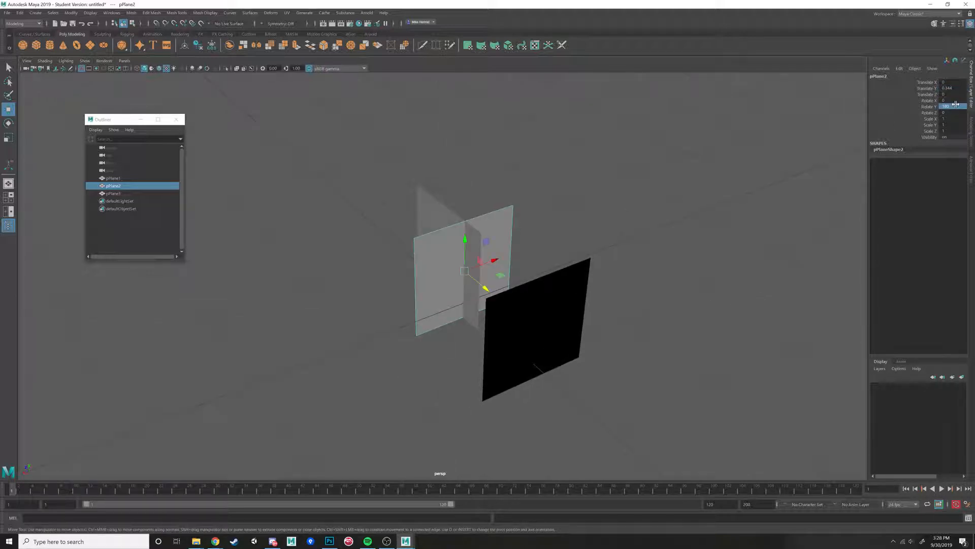
left_click_drag(609, 178, 491, 254, "alt")
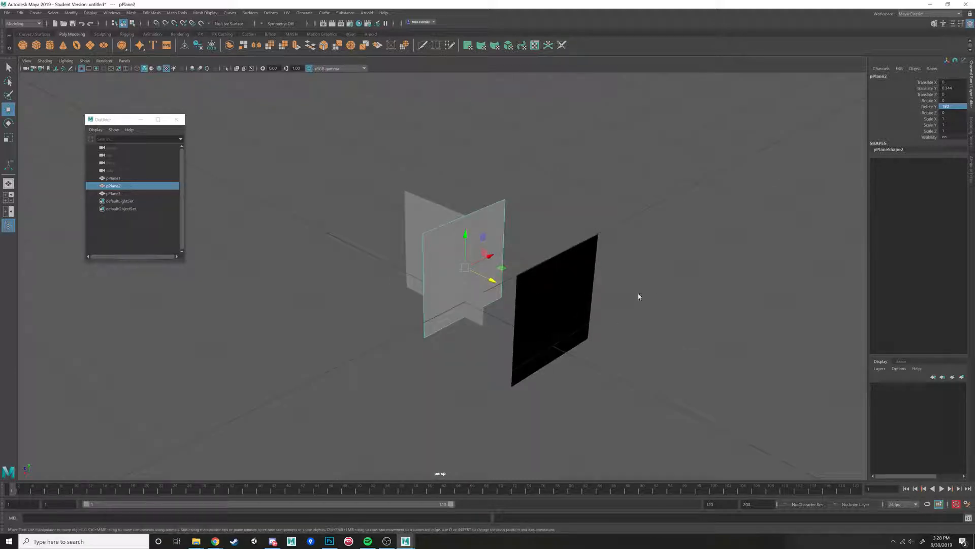
- Move pPlane2 along Z to the side opposite pPlane1, clear of pPlane3, and keep it selected
left_click_drag(585, 296, 403, 263, "alt")
mouse_move(494, 277)
left_mouse_down("alt")
mouse_move(442, 272)
mouse_move(534, 265)
mouse_move(472, 274)
mouse_move(498, 259)
left_mouse_up("alt")
left_click(504, 250)
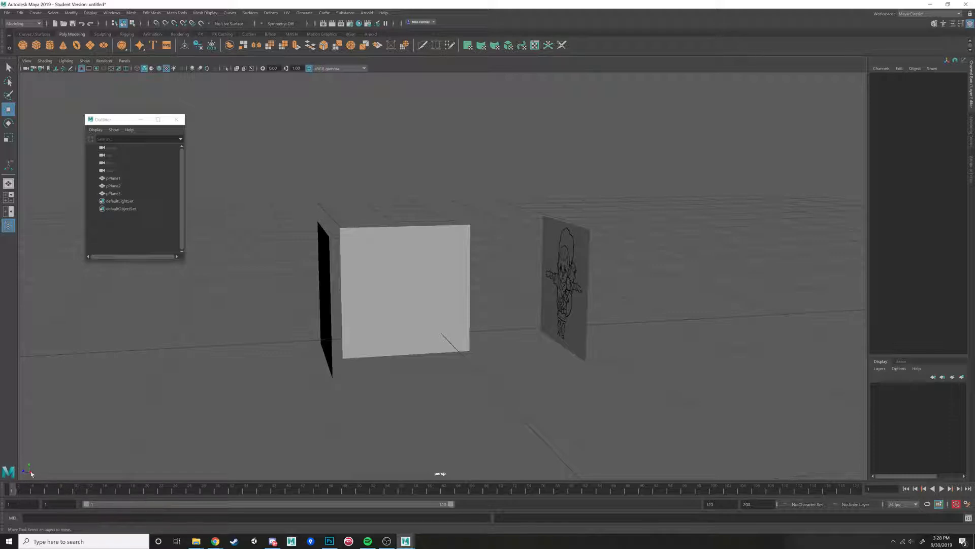
left_click(569, 286)
mouse_move(569, 287)
left_mouse_down("alt")
mouse_move(532, 322)
mouse_move(533, 287)
left_mouse_up("alt")
left_click_drag(448, 333, 418, 338, "alt")
left_click(340, 284)
left_click(340, 284)
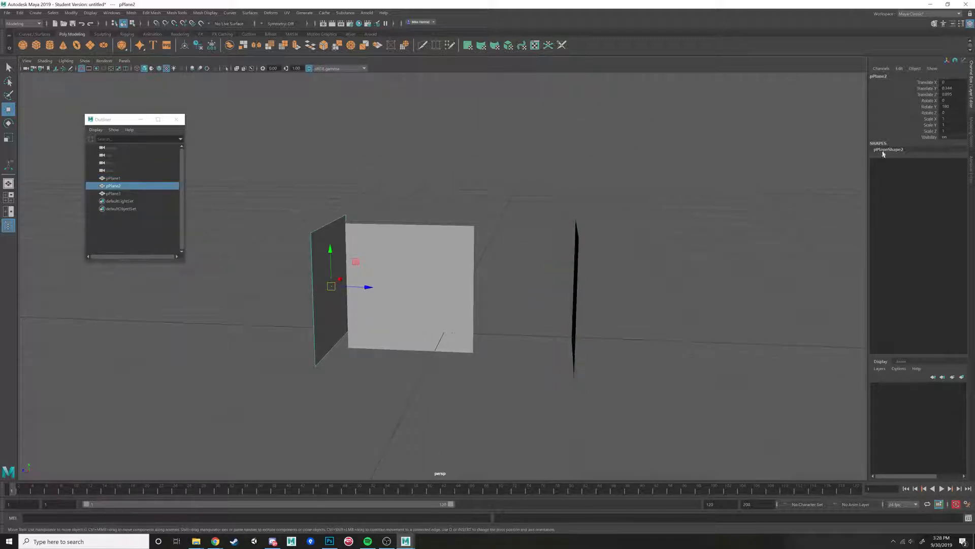
- Assign a new Lambert material to pPlane2 and show its material attributes
right_click_drag(328, 238, 331, 439)
left_click(384, 225)
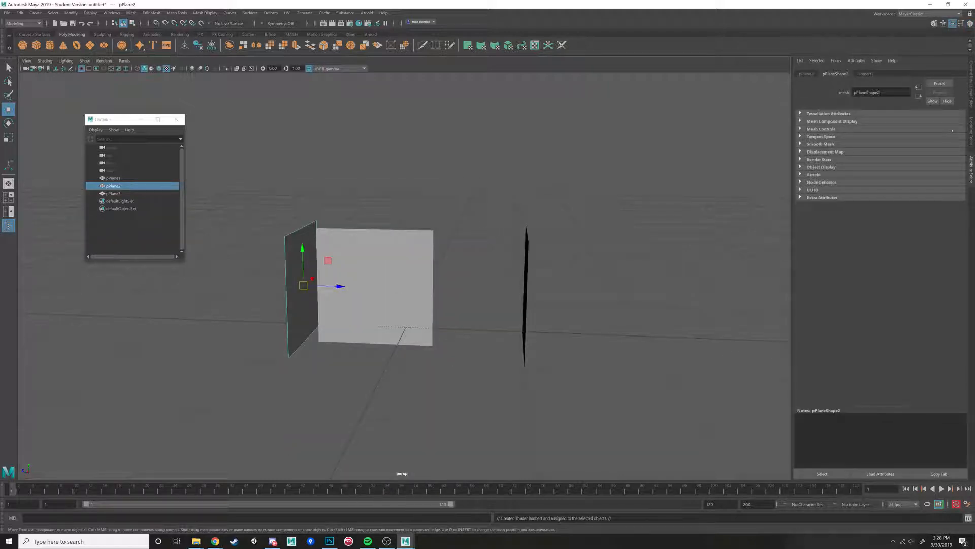
left_click(865, 74)
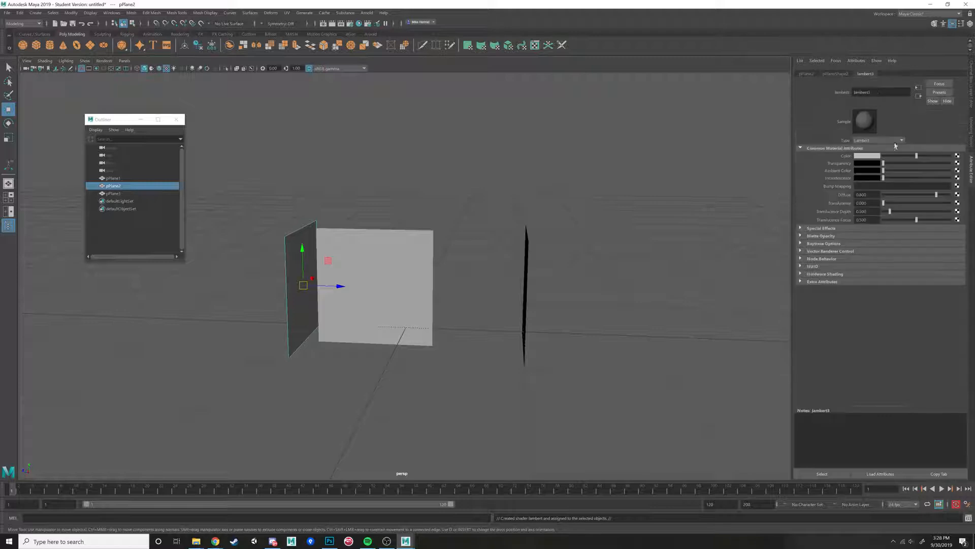
- Map a file texture to the colour of pPlane2's material and load Grandma Design Back.png
left_click(957, 157)
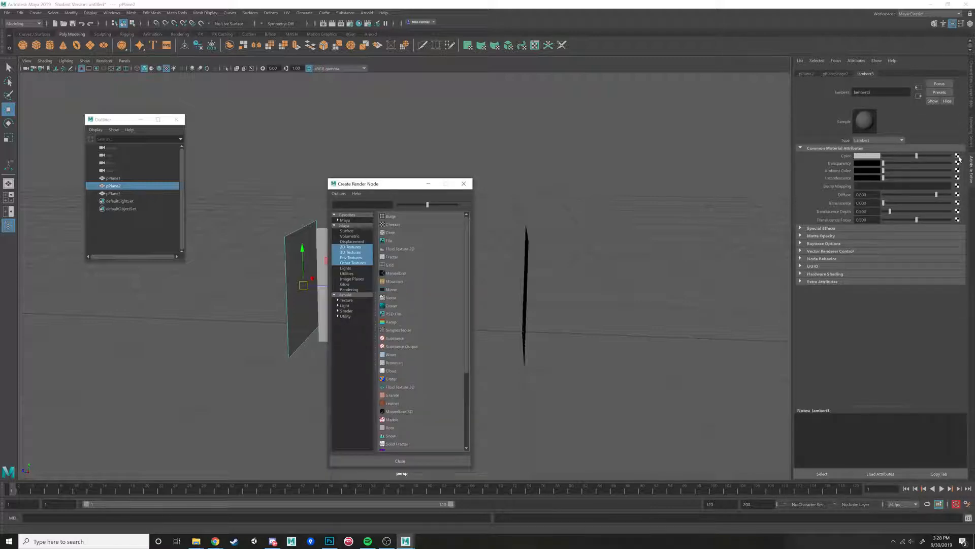
left_click(394, 241)
left_click(958, 174)
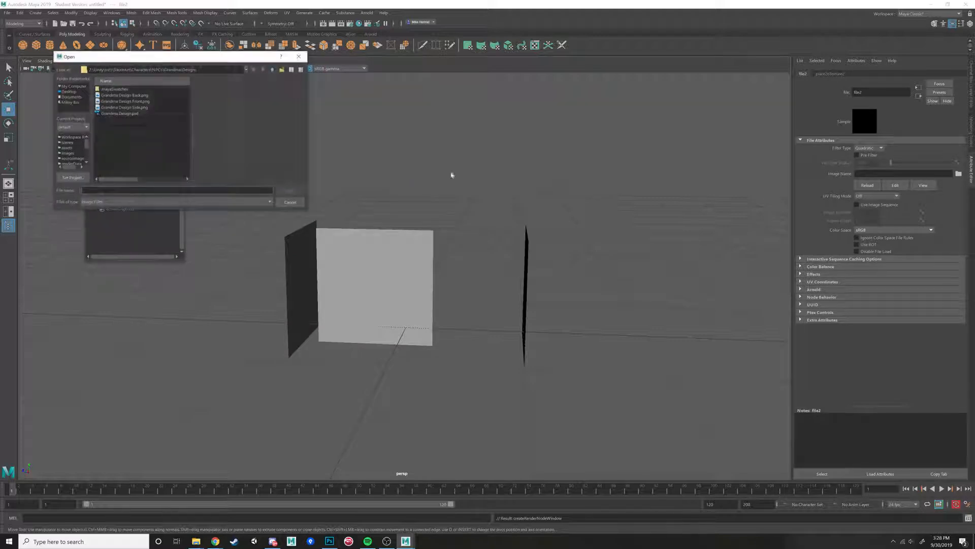
left_click(136, 96)
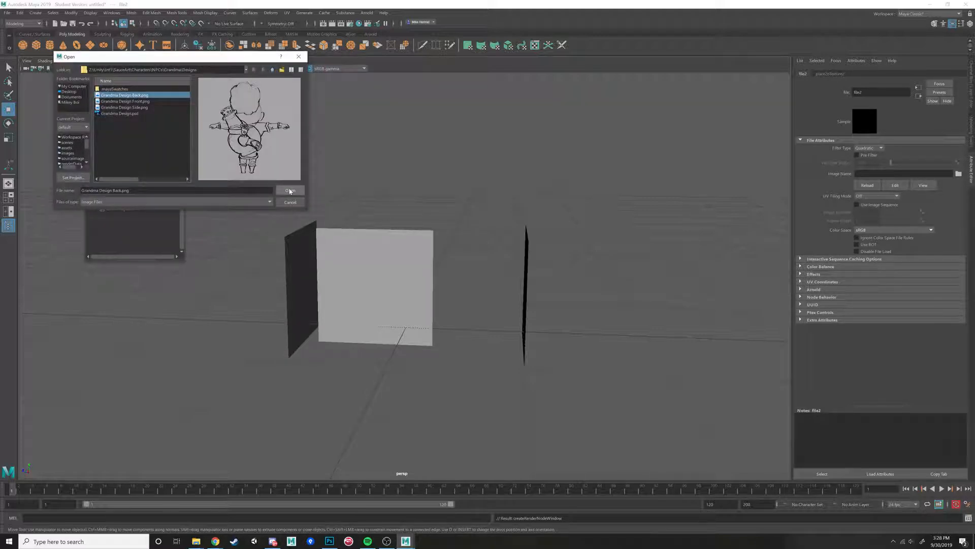
left_click(290, 191)
- Set pPlane3's Translate Z to 0 and move it sideways along negative X, away from the centre
left_click_drag(292, 193, 446, 261, "alt")
left_click(447, 260)
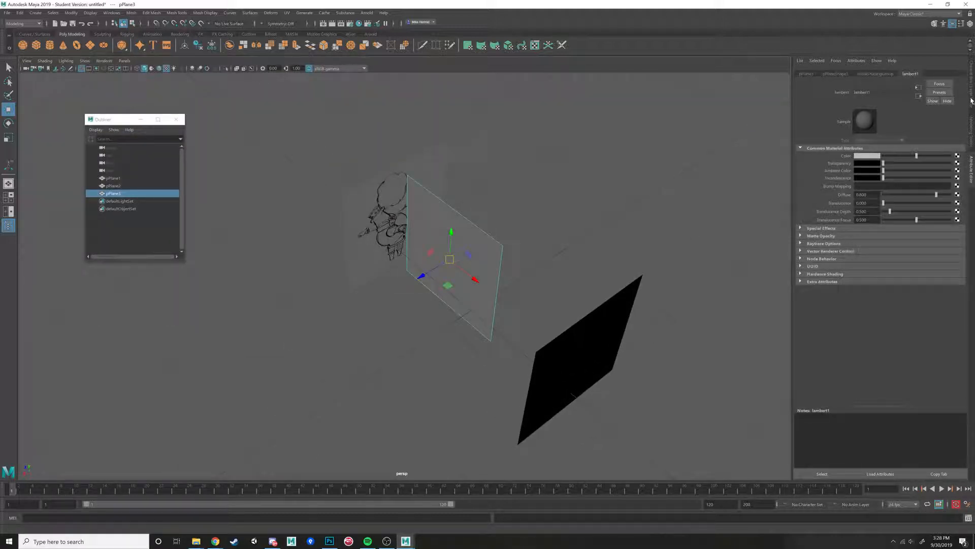
left_click(972, 101)
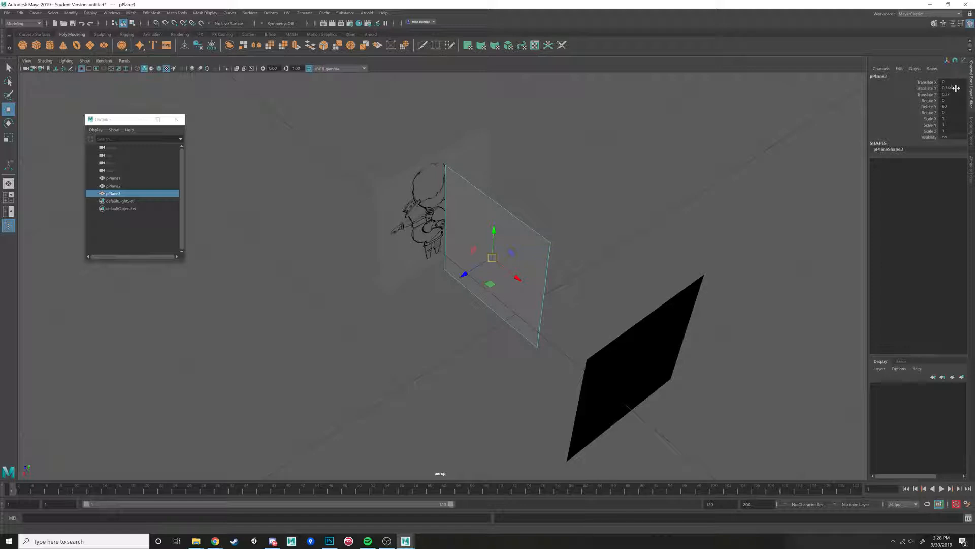
key("Tab")
type("0")
key("Return")
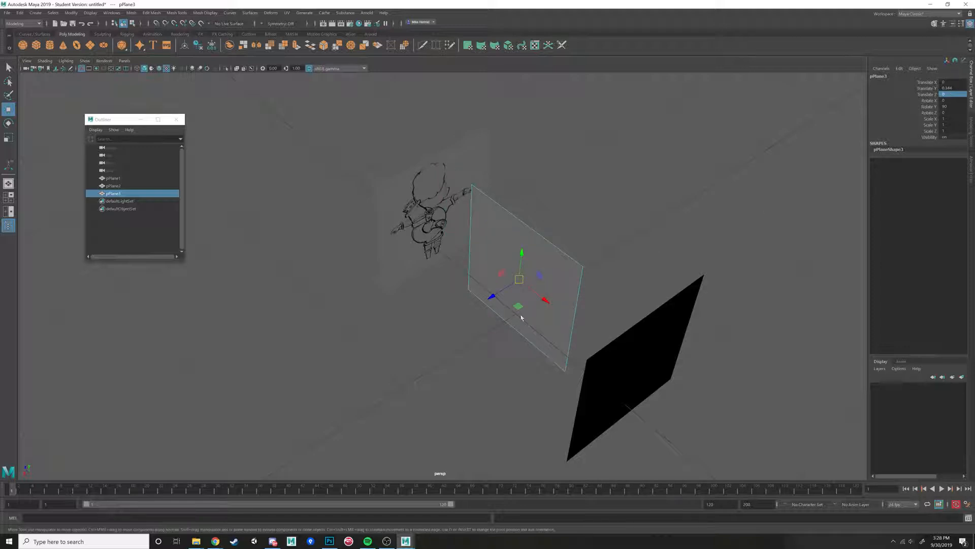
left_click_drag(660, 273, 546, 298, "alt")
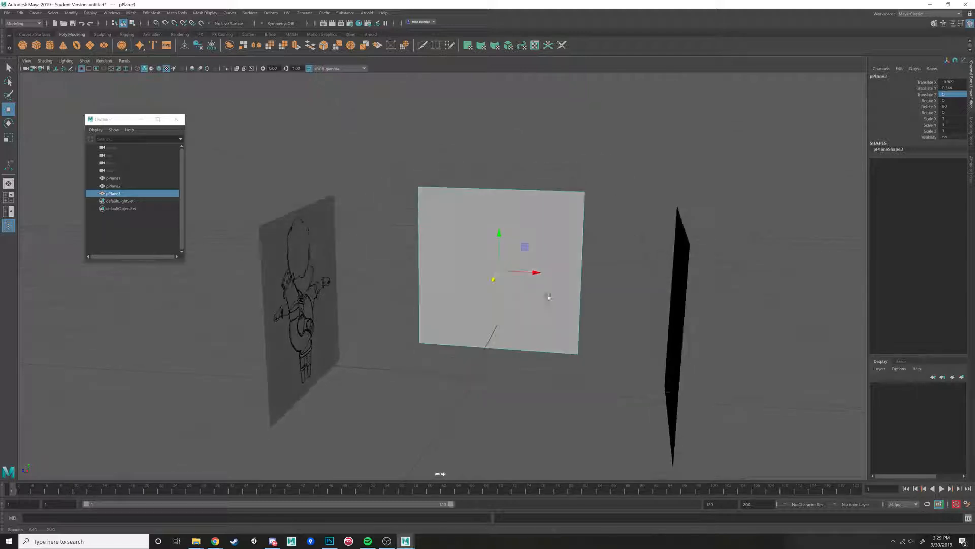
- Assign a new Lambert material to pPlane3
right_click(507, 209)
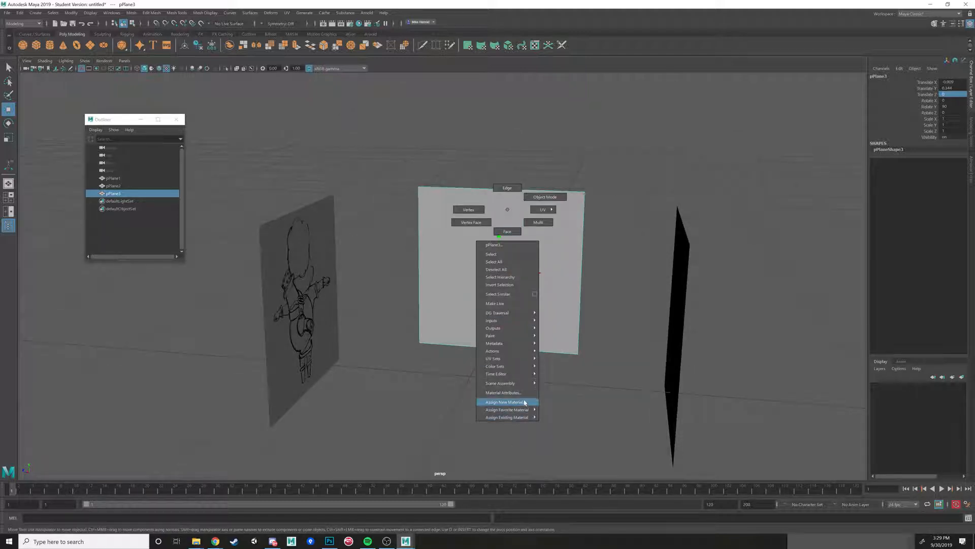
left_click(504, 402)
left_click(392, 224)
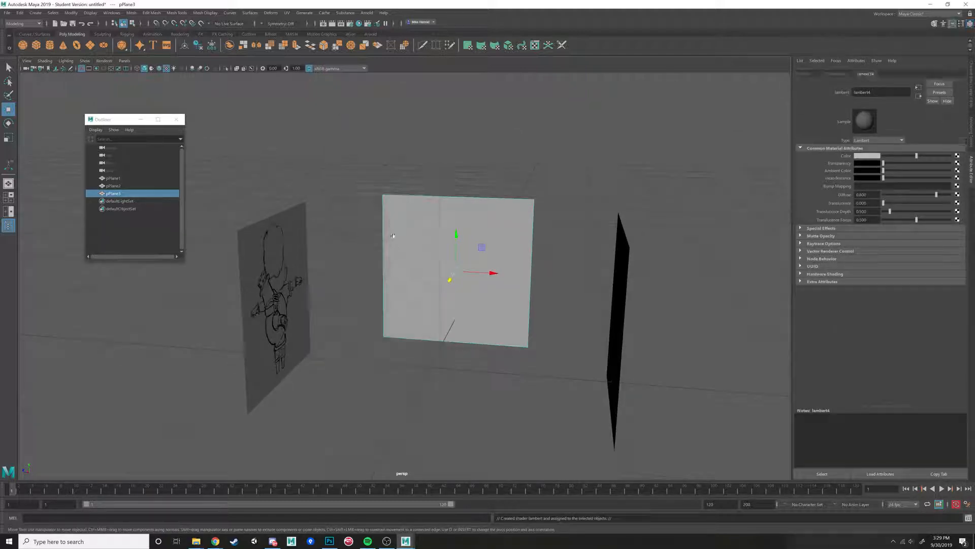
- Map a file texture to the colour of pPlane3's material and load Grandma Design Side.png
left_click(957, 157)
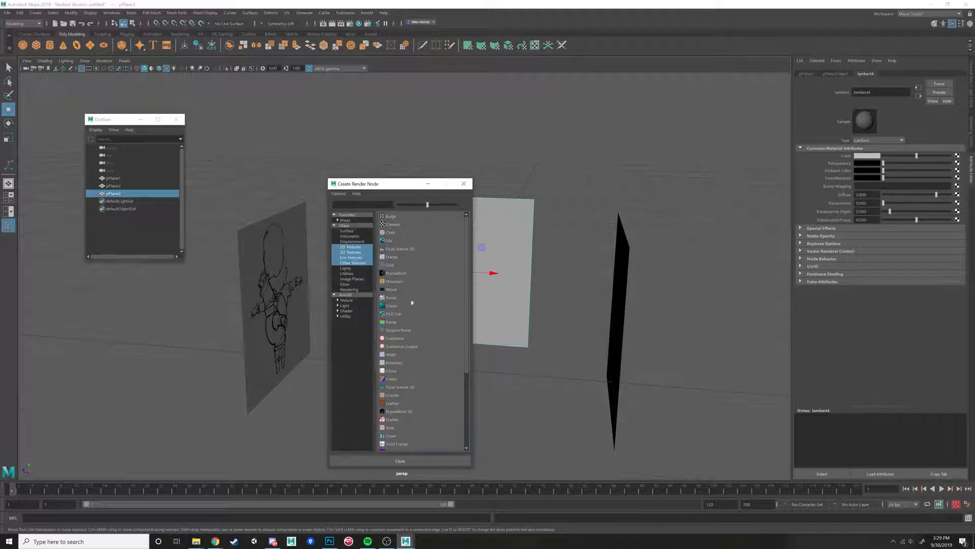
left_click(389, 240)
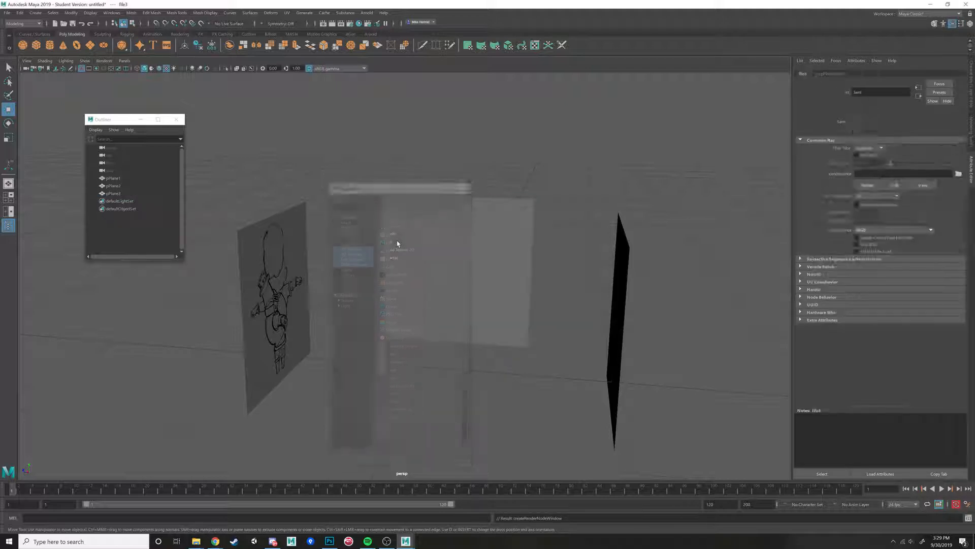
left_click(959, 174)
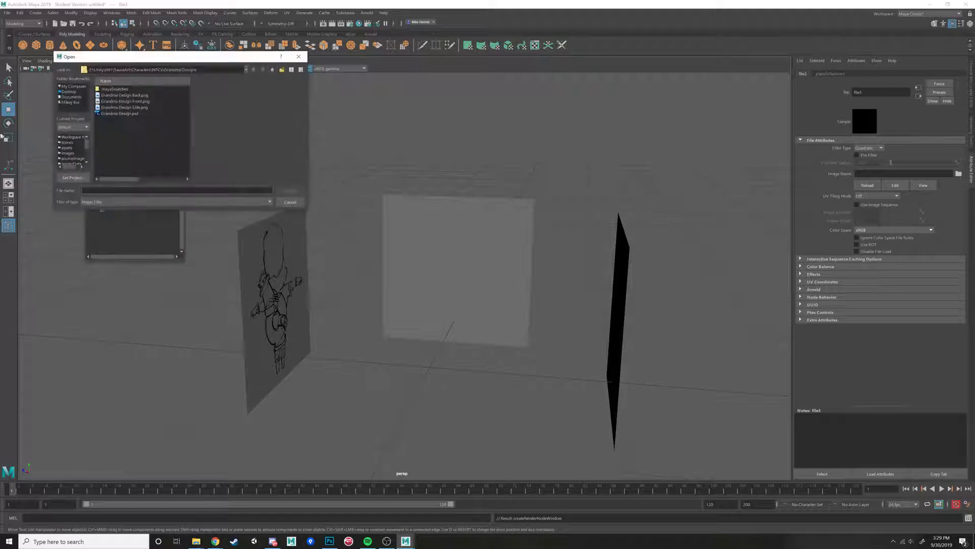
left_click(129, 107)
left_click(278, 190)
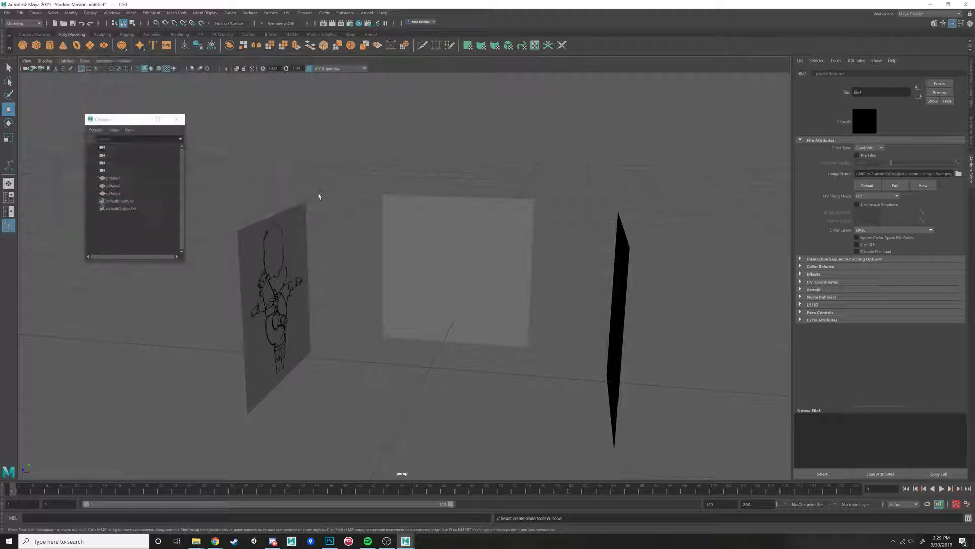
- Select all three textured reference planes together
mouse_move(370, 200)
left_mouse_down("alt")
mouse_move(377, 228)
mouse_move(403, 233)
mouse_move(407, 224)
mouse_move(391, 217)
left_mouse_up("alt")
left_click(542, 325)
left_click(345, 320, "shift")
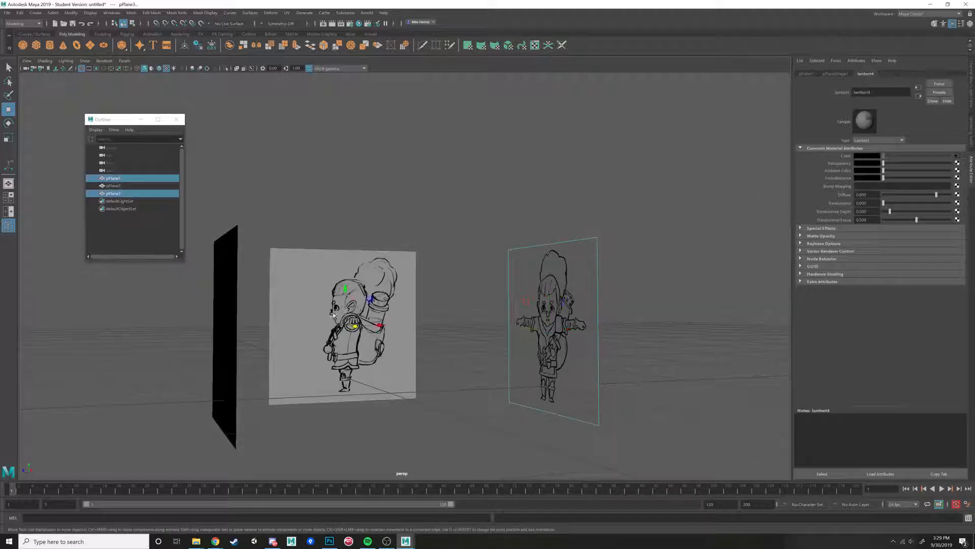
left_click(224, 318, "shift")
left_click_drag(429, 311, 381, 315, "alt")
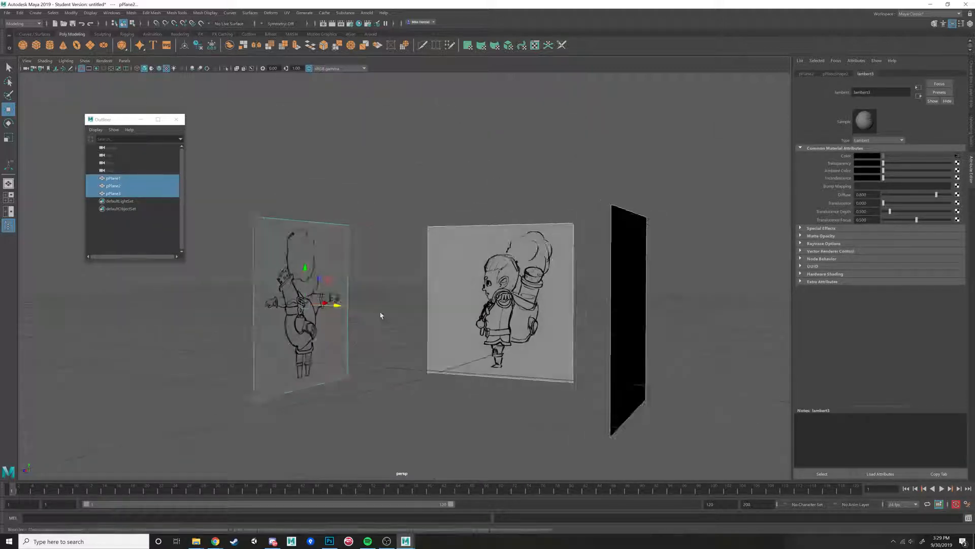
- Frame the selected planes in the front view and show them in shaded display
key("space")
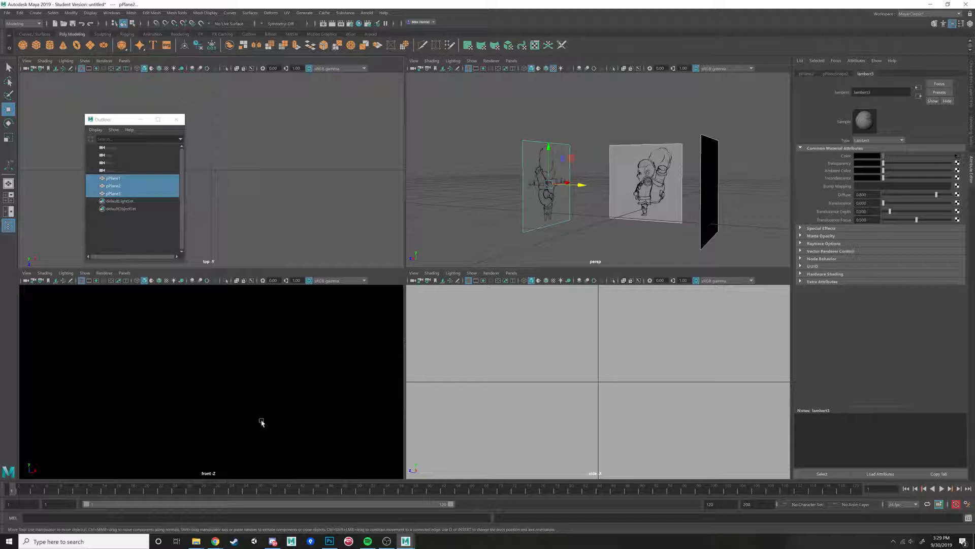
key("space")
key("4")
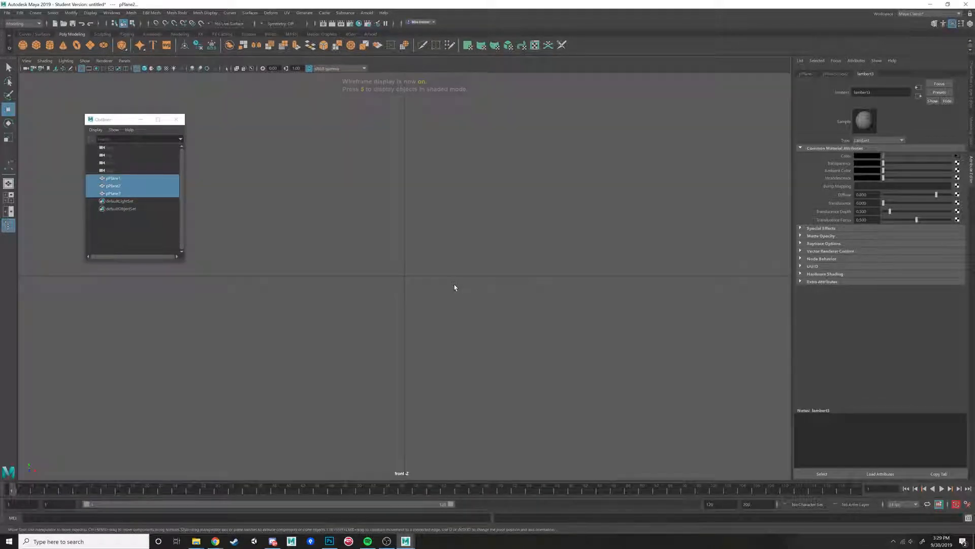
key("f")
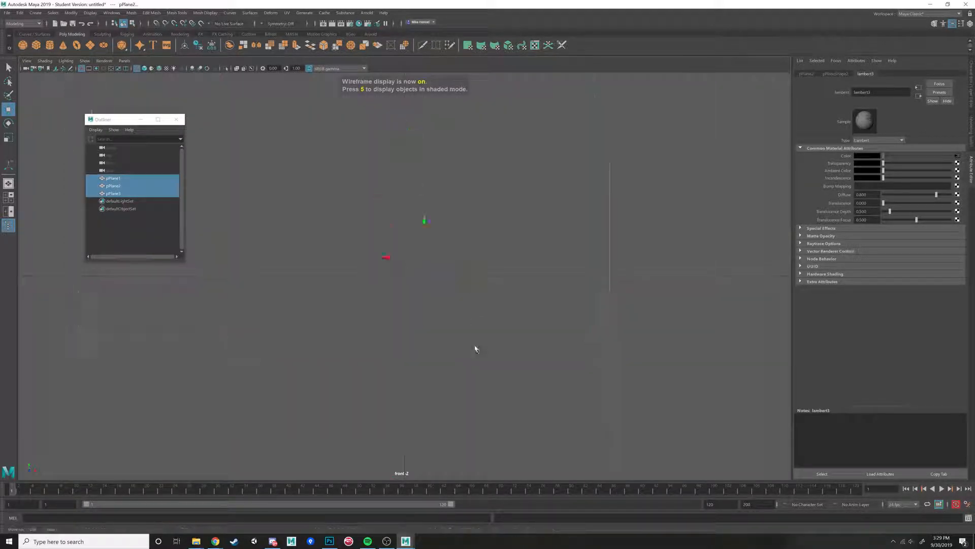
key("5")
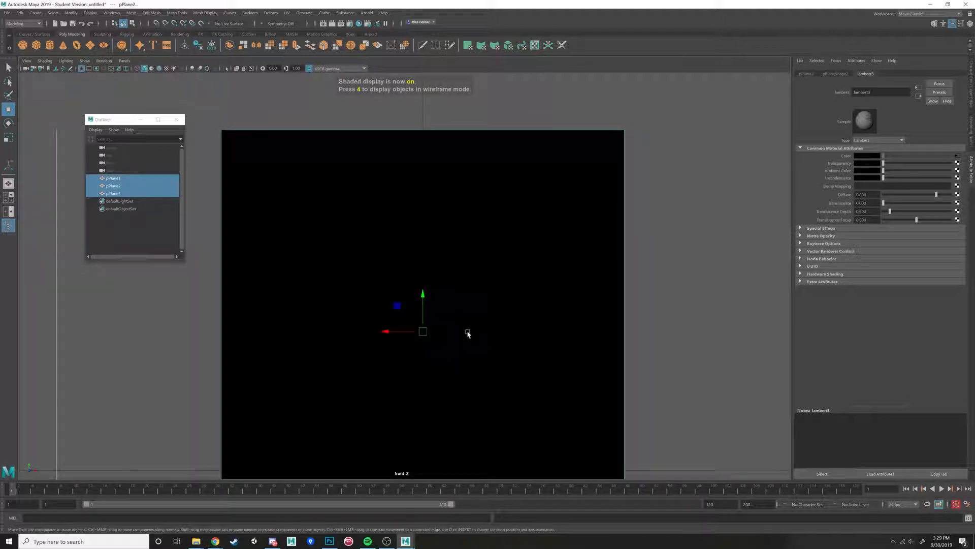
mouse_move(467, 334)
middle_mouse_down("alt")
mouse_move(503, 207)
mouse_move(492, 257)
middle_mouse_up("alt")
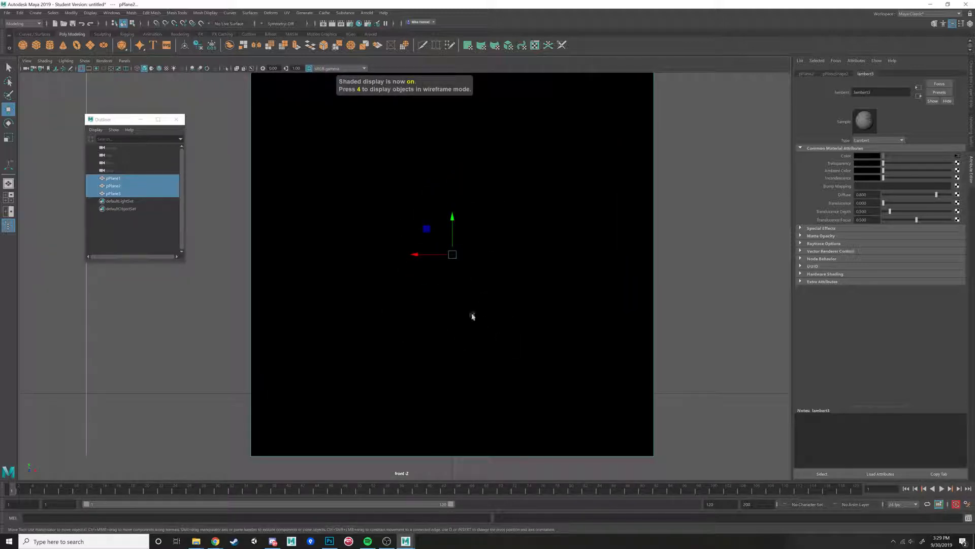
- Turn on backface culling for all three reference planes
key("space")
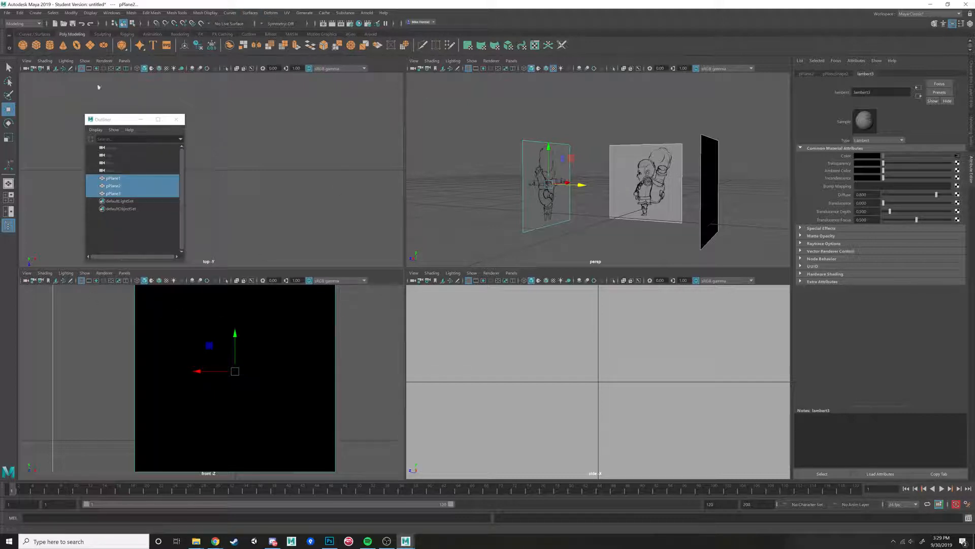
left_click_drag(461, 92, 755, 210)
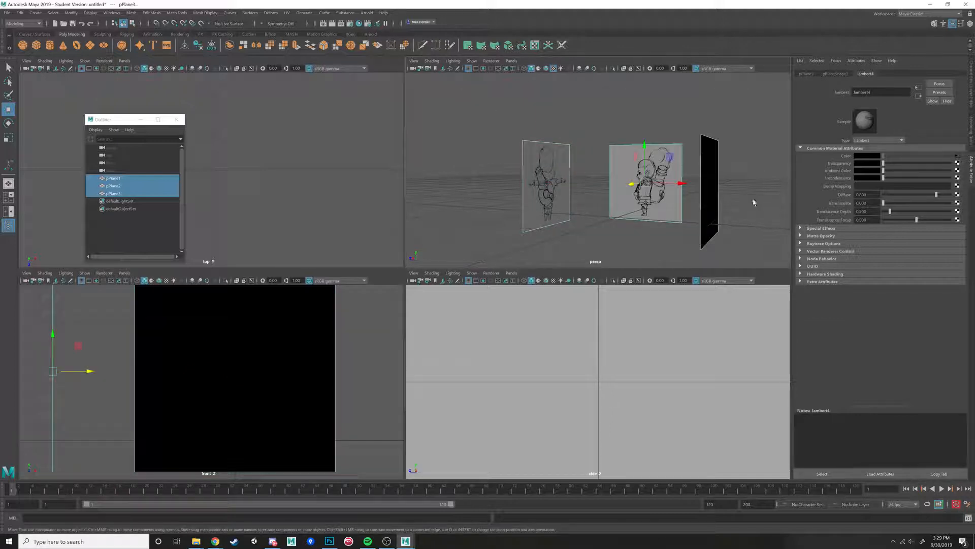
left_click(91, 13)
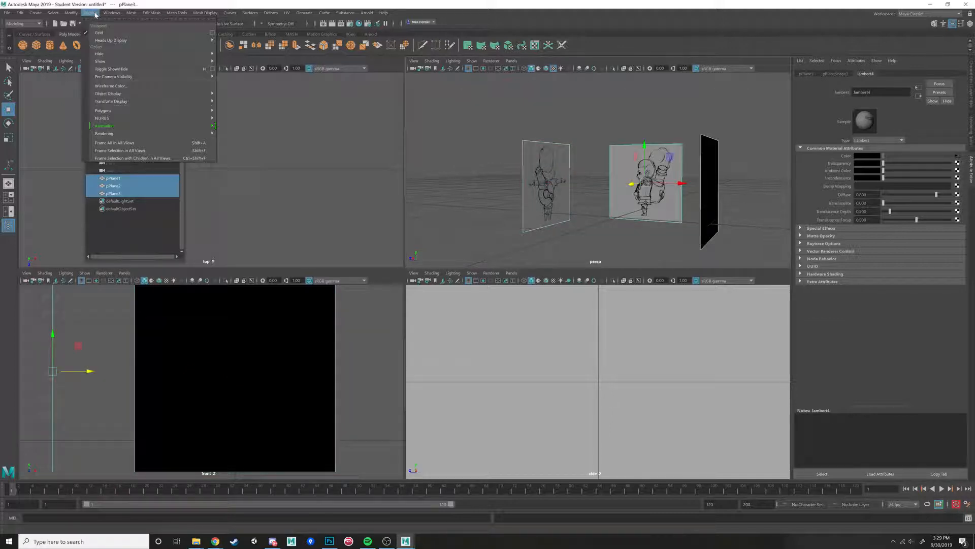
mouse_move(193, 116)
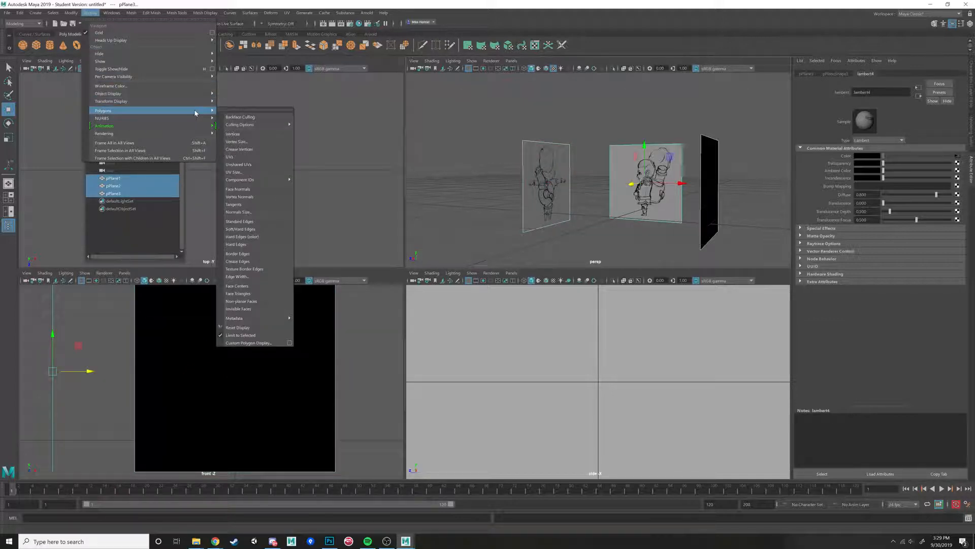
left_click(241, 117)
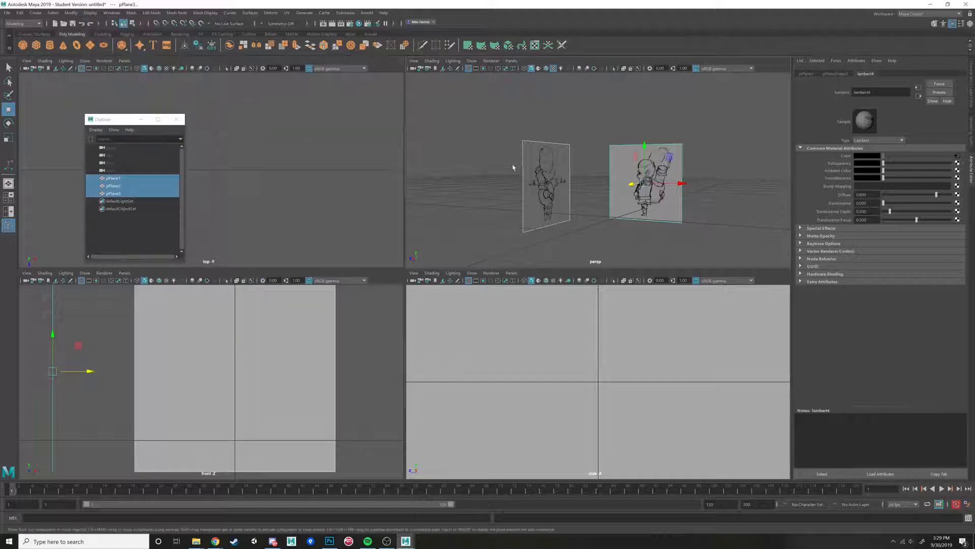
- Examine how the culled reference planes display from different angles in the perspective view and in the front view
left_click_drag(496, 178, 679, 275, "alt")
key("space")
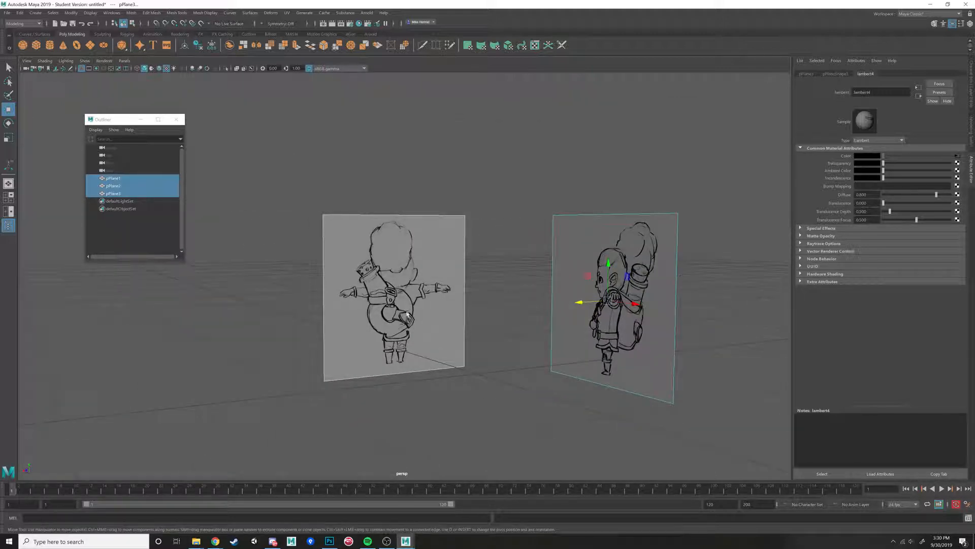
left_click_drag(408, 316, 637, 256, "alt")
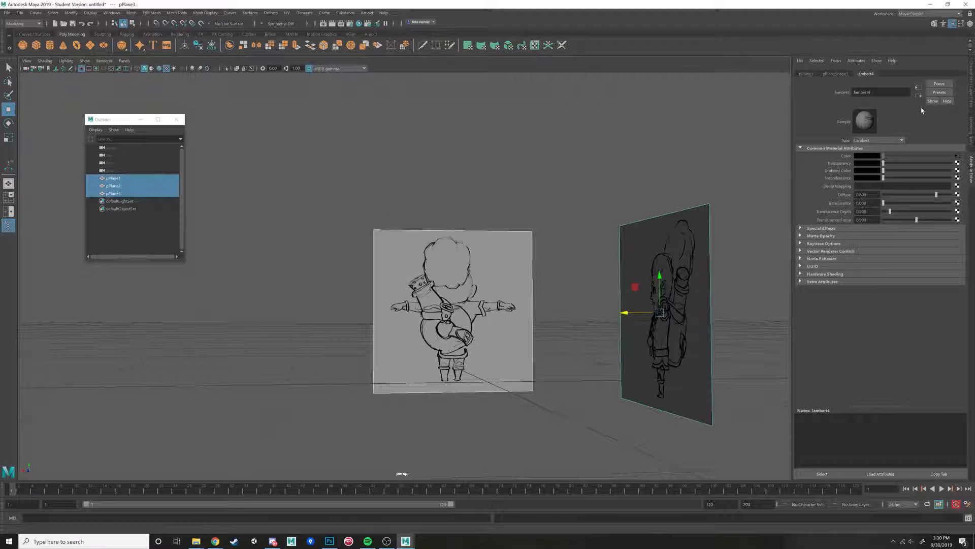
left_click_drag(619, 170, 633, 174, "alt")
key("f")
key("space")
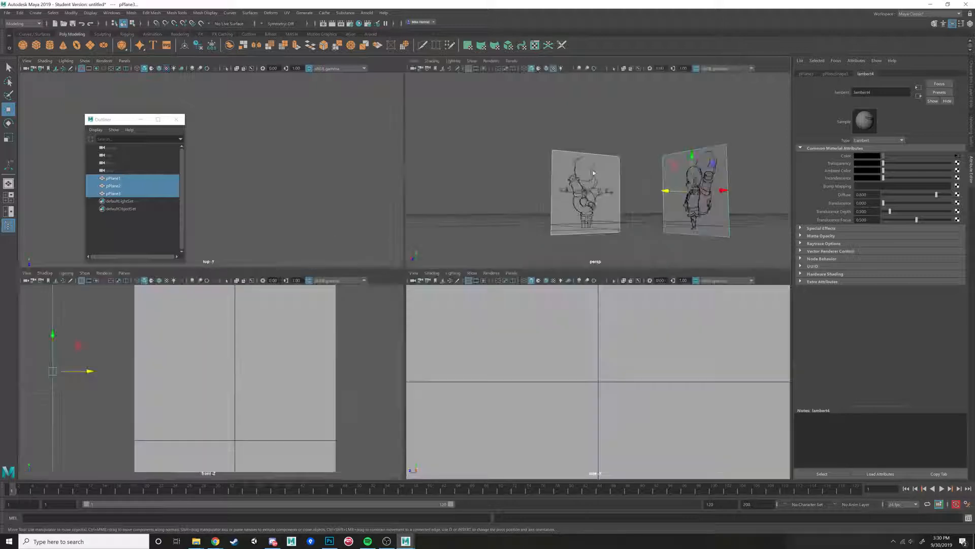
key("space")
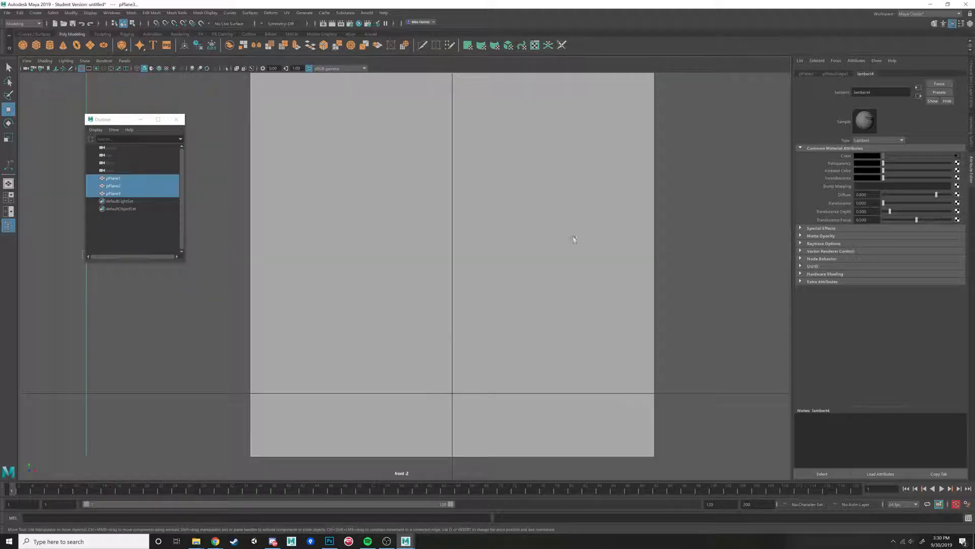
scroll(424, 322, "down", 4)
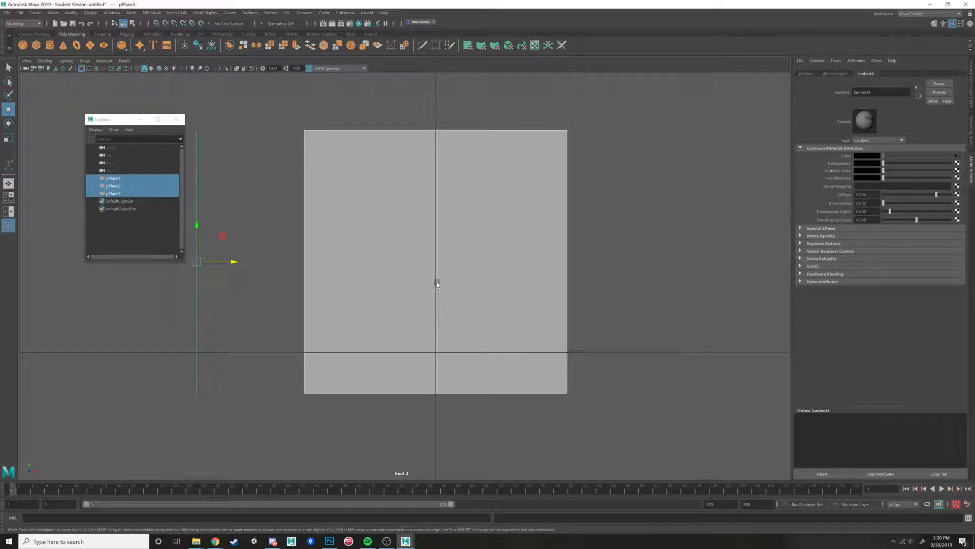
key("space")
key("space")
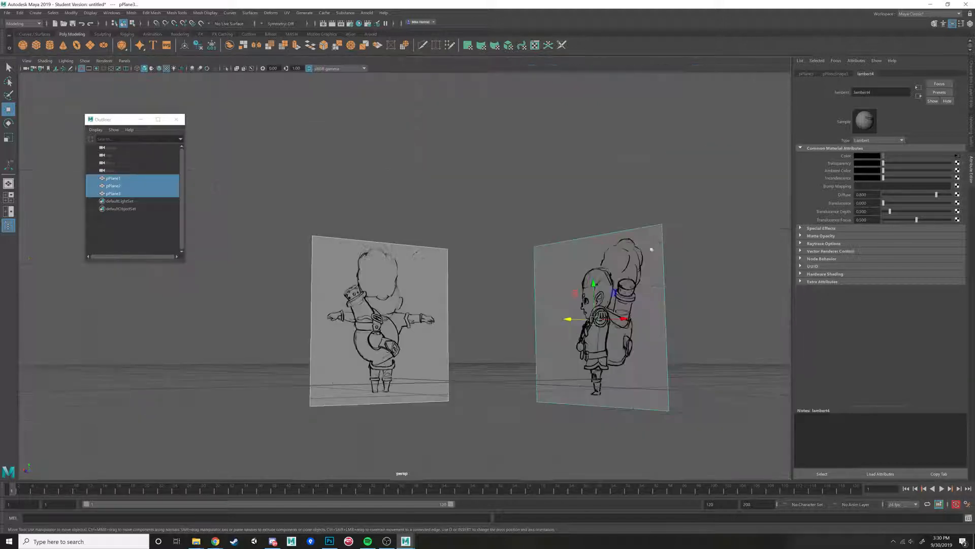
- Raise the three reference planes in the textured front view to about 0.43 in Y, standing the character's feet on the ground line
key("space")
key("space")
key("6")
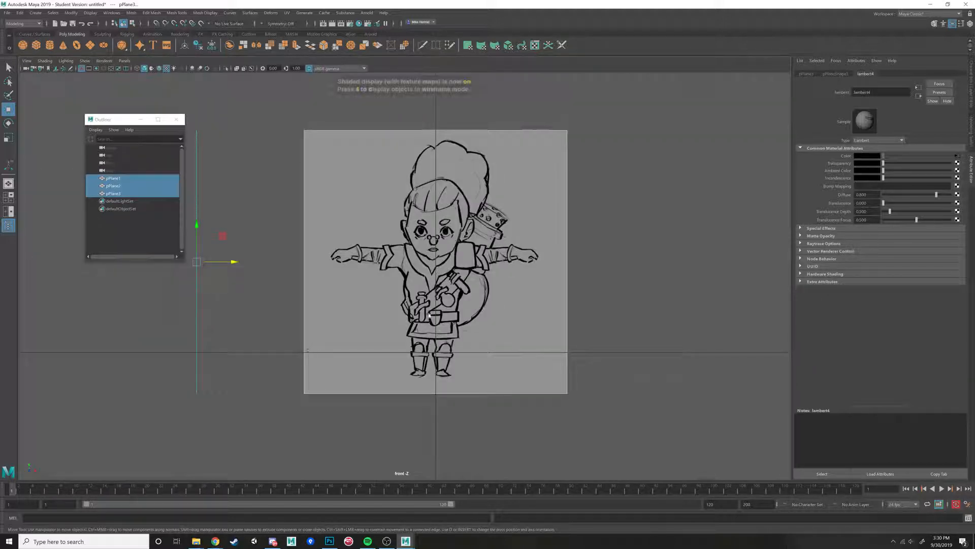
key("4")
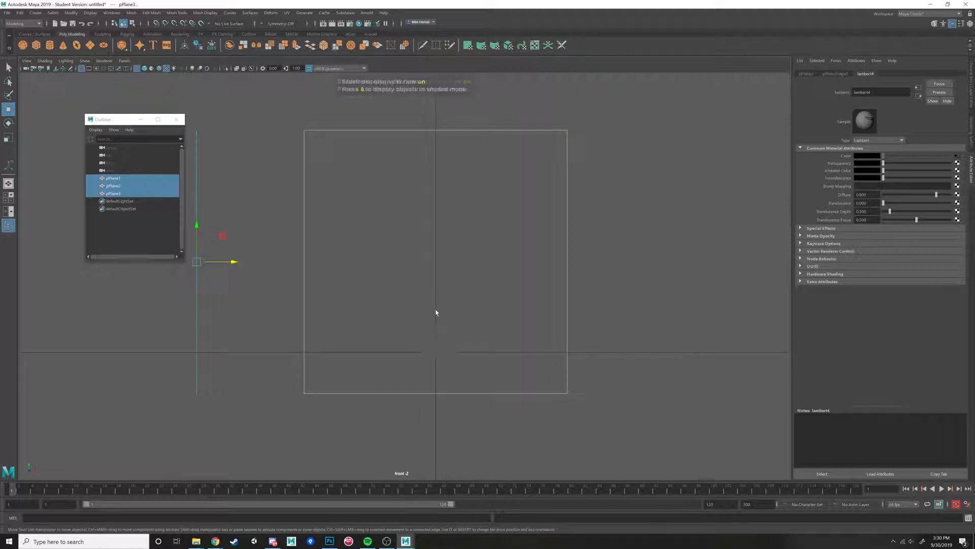
key("5")
key("6")
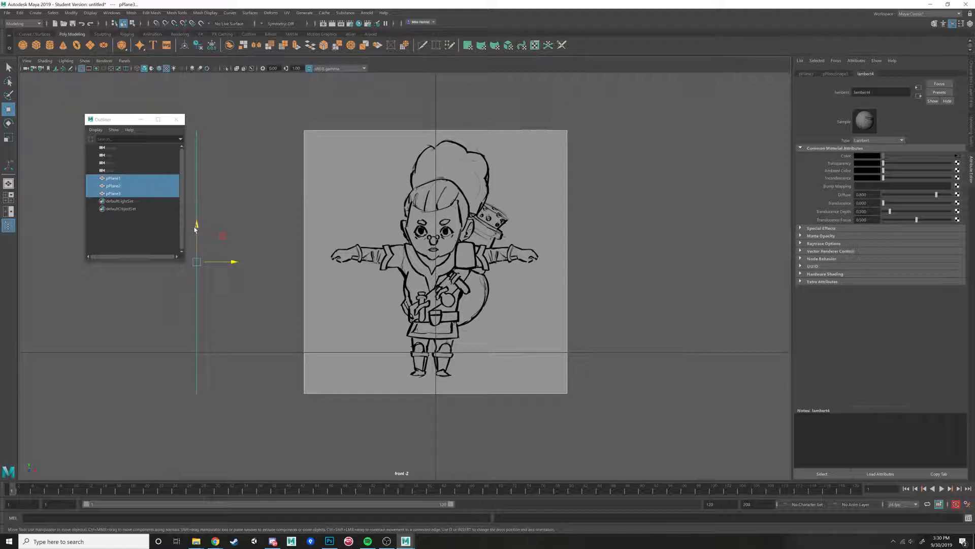
left_click_drag(195, 227, 204, 205)
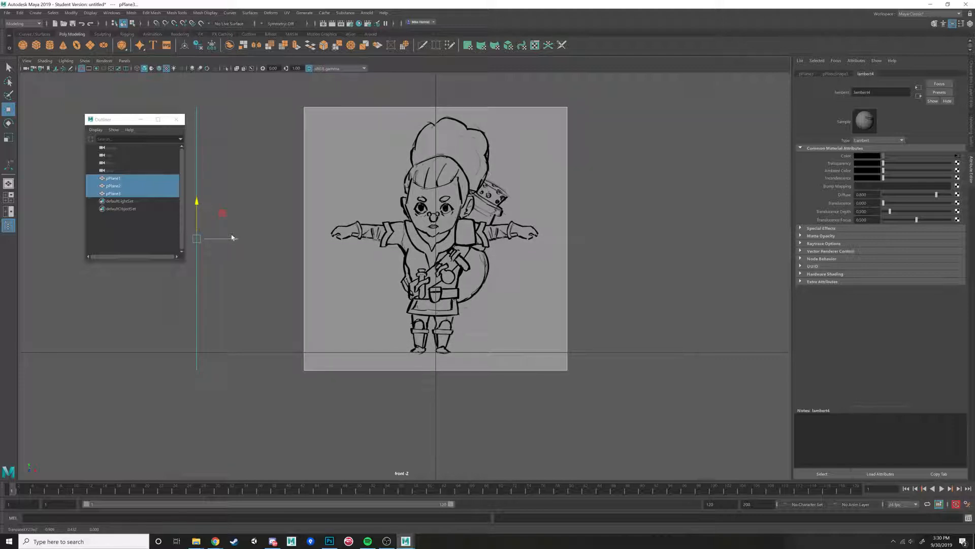
left_click_drag(232, 236, 237, 237)
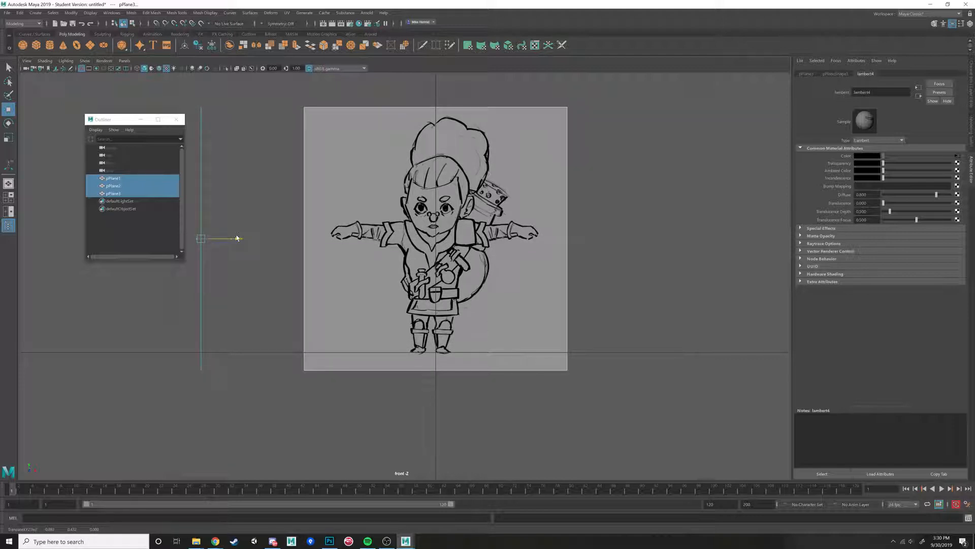
key("ctrl+z")
right_click(197, 238)
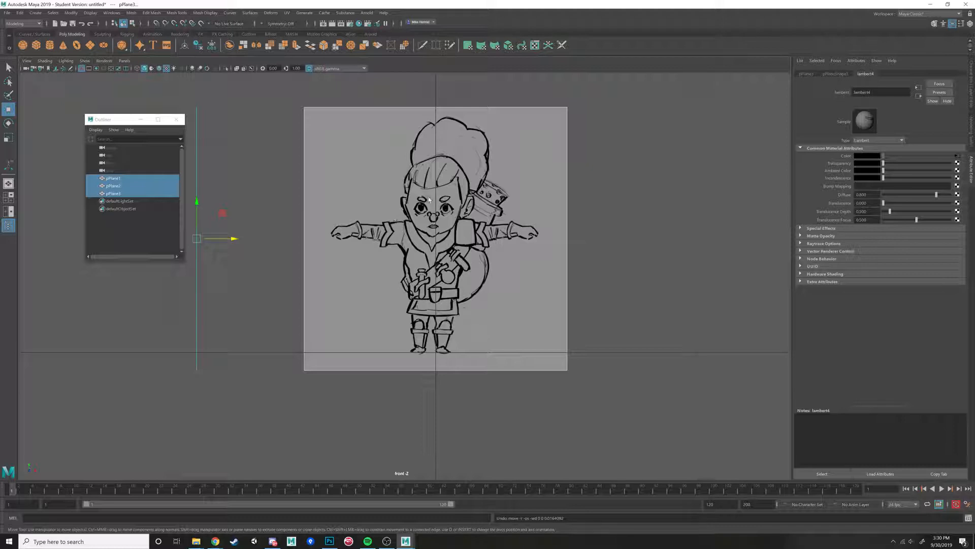
left_click_drag(239, 240, 267, 232)
key("ctrl+z")
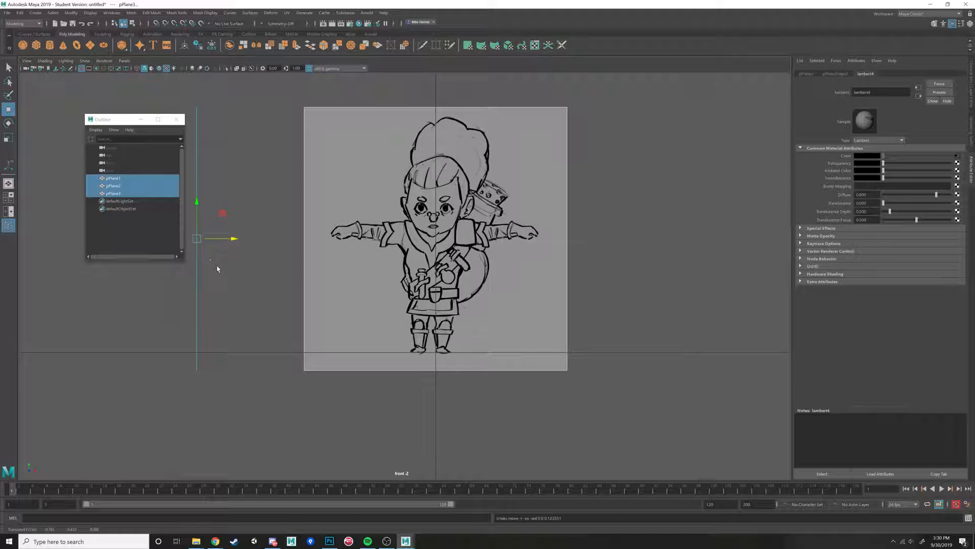
left_click_drag(202, 248, 458, 240)
key("ctrl+z")
- Switch the Move tool to world axes and shift the three planes slightly along X, centring the front drawing on the vertical axis
left_click_drag(198, 235, 165, 235)
key("space")
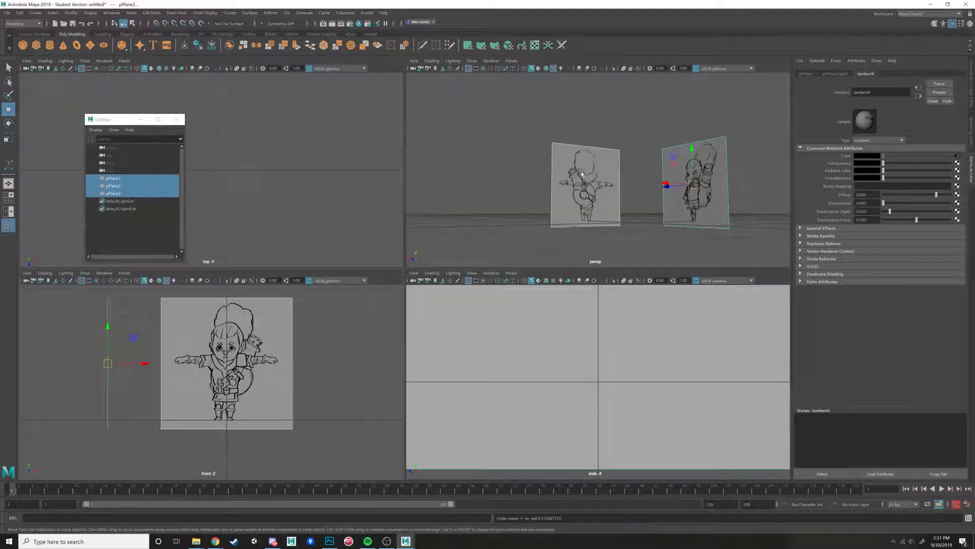
key("space")
mouse_move(468, 259)
left_mouse_down("alt")
mouse_move(436, 278)
mouse_move(433, 266)
mouse_move(311, 278)
mouse_move(287, 276)
mouse_move(325, 276)
mouse_move(263, 270)
left_mouse_up("alt")
left_click_drag(360, 264, 418, 266, "alt")
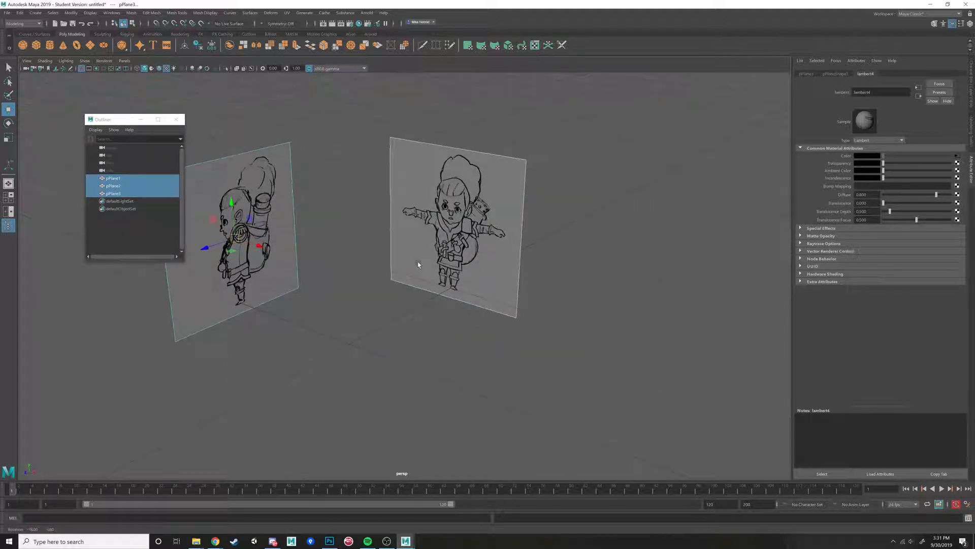
key("space")
key("space")
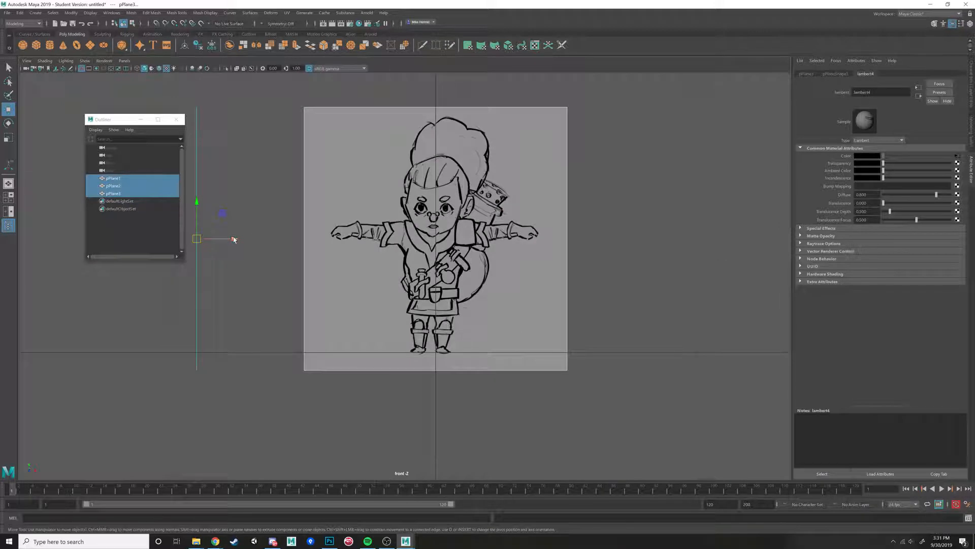
left_click_drag(234, 238, 241, 238)
- Examine the placement of the shifted reference planes, including the back one, in the perspective and front views
key("space")
key("space")
mouse_move(655, 178)
left_mouse_down("alt")
mouse_move(481, 276)
mouse_move(444, 274)
mouse_move(556, 265)
mouse_move(421, 259)
mouse_move(436, 255)
mouse_move(412, 272)
left_mouse_up("alt")
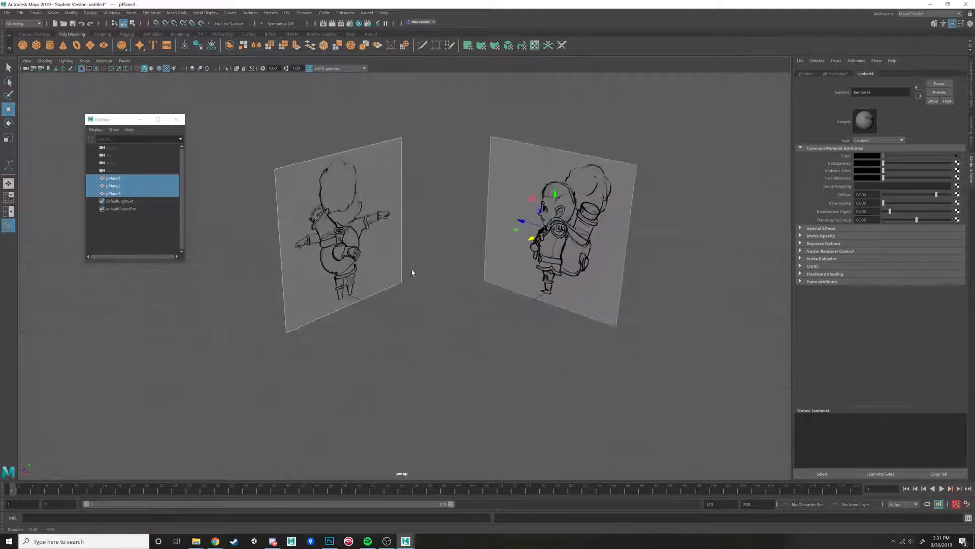
left_click(347, 255)
mouse_move(346, 255)
left_mouse_down("alt")
mouse_move(389, 266)
mouse_move(338, 272)
left_mouse_up("alt")
key("space")
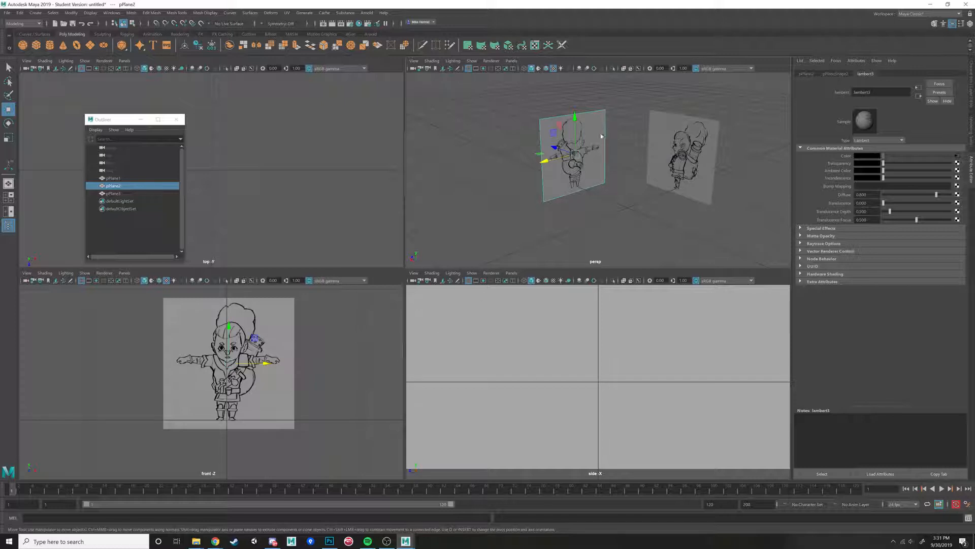
key("space")
mouse_move(498, 214)
left_mouse_down("alt")
mouse_move(539, 205)
mouse_move(392, 166)
left_mouse_up("alt")
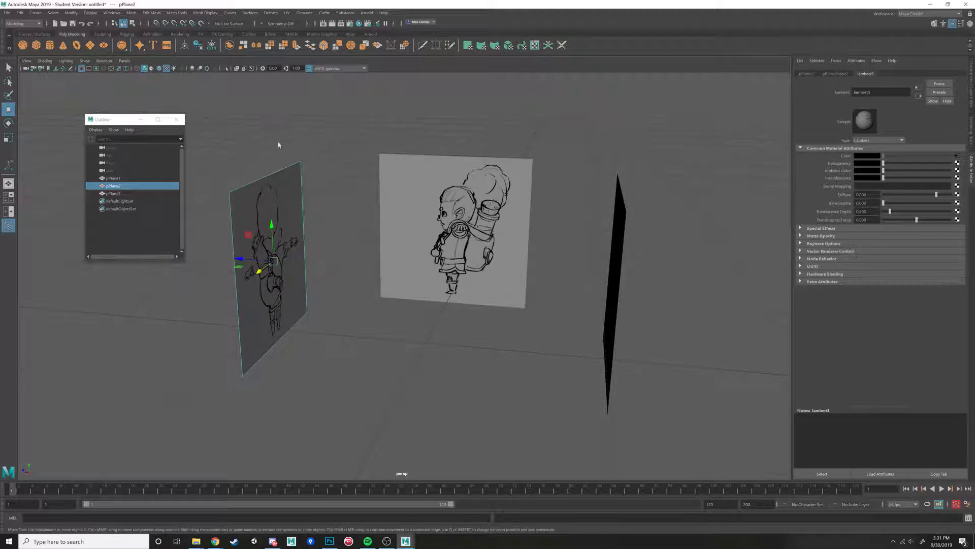
key("space")
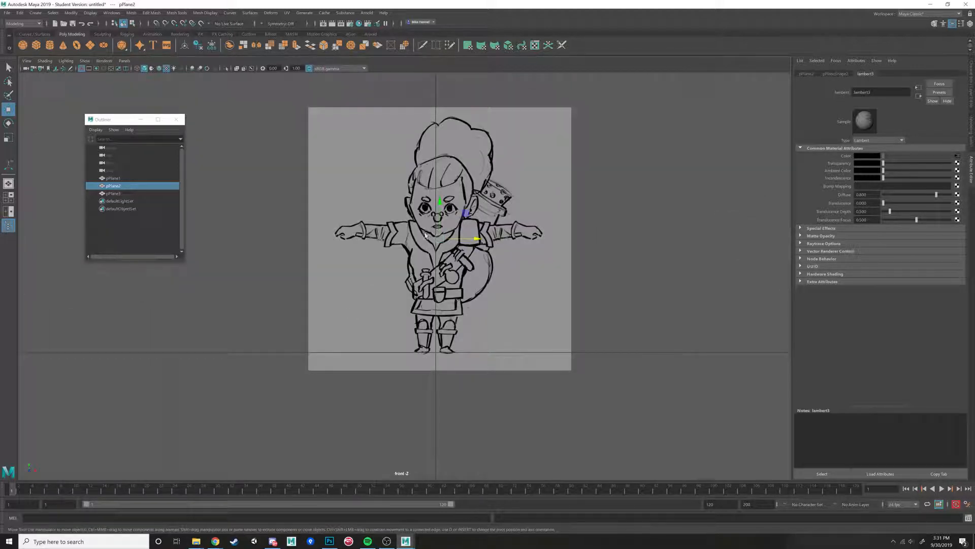
left_click(601, 211)
left_click_drag(601, 211, 567, 220)
key("ctrl+z")
key("ctrl+z")
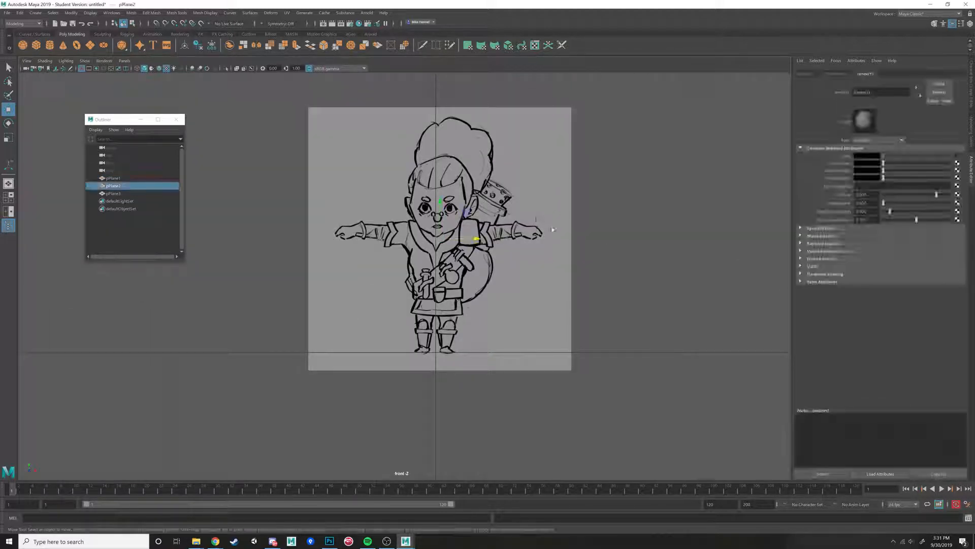
key("space")
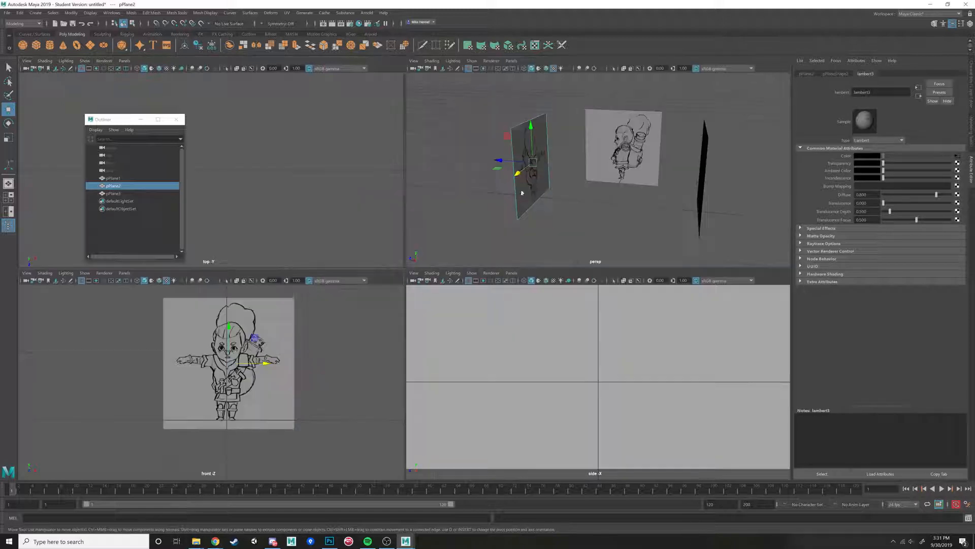
key("space")
key("space")
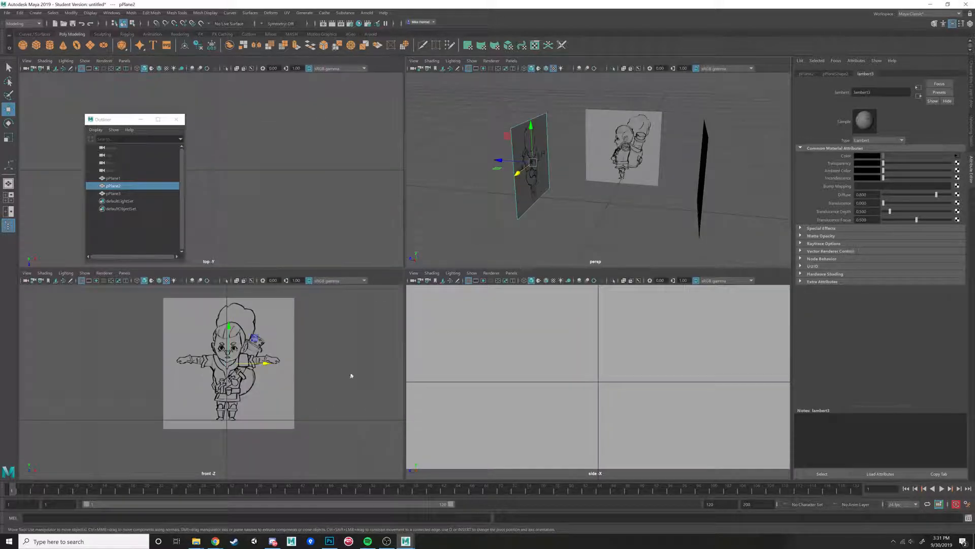
key("space")
key("space")
key("space")
scroll(548, 182, "down", 3)
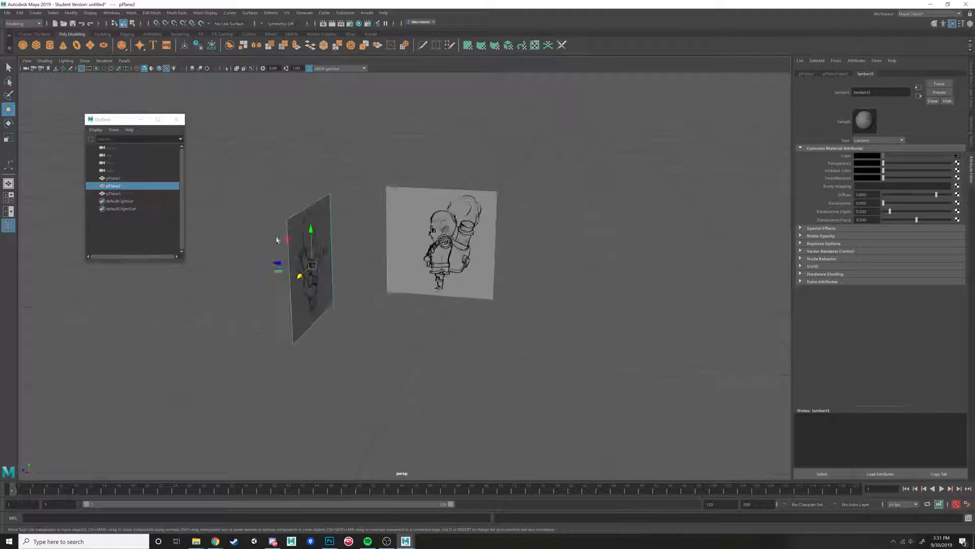
- Select all three reference planes and create a new display layer containing them
left_click_drag(264, 196, 564, 336)
left_click_drag(409, 316, 691, 269, "alt")
scroll(423, 338, "up", 5)
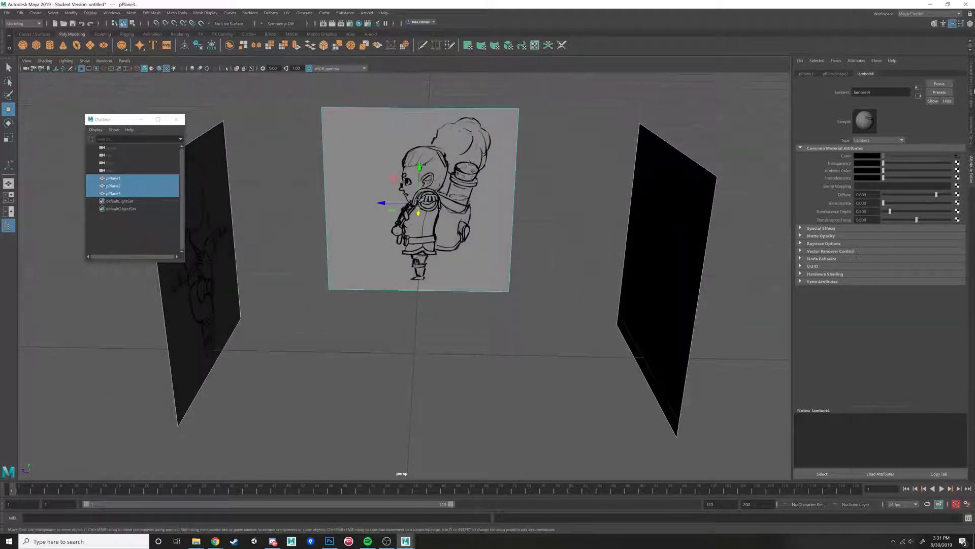
left_click(972, 91)
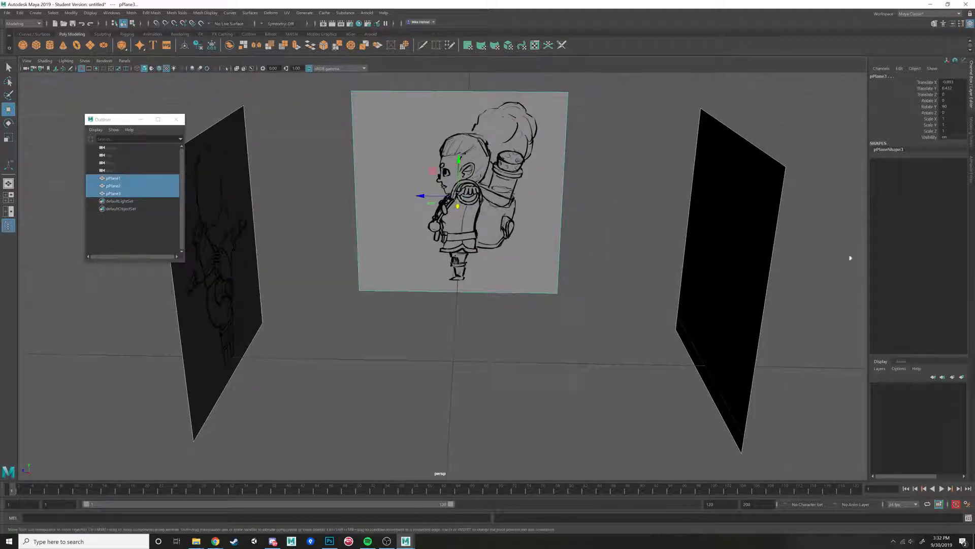
left_click(961, 378)
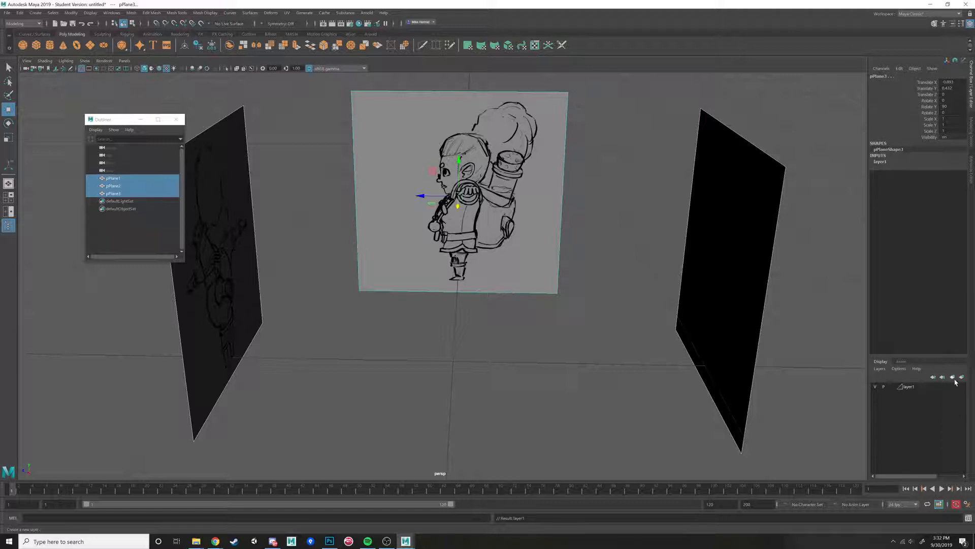
- Hide and show the reference planes using the new layer's visibility toggle
left_click(875, 389)
left_click(875, 389)
left_click(875, 389)
left_click(876, 389)
left_click(875, 389)
left_click(875, 389)
- Set the planes' layer to Reference display type, trying Template along the way, and clear the selection
left_click(892, 388)
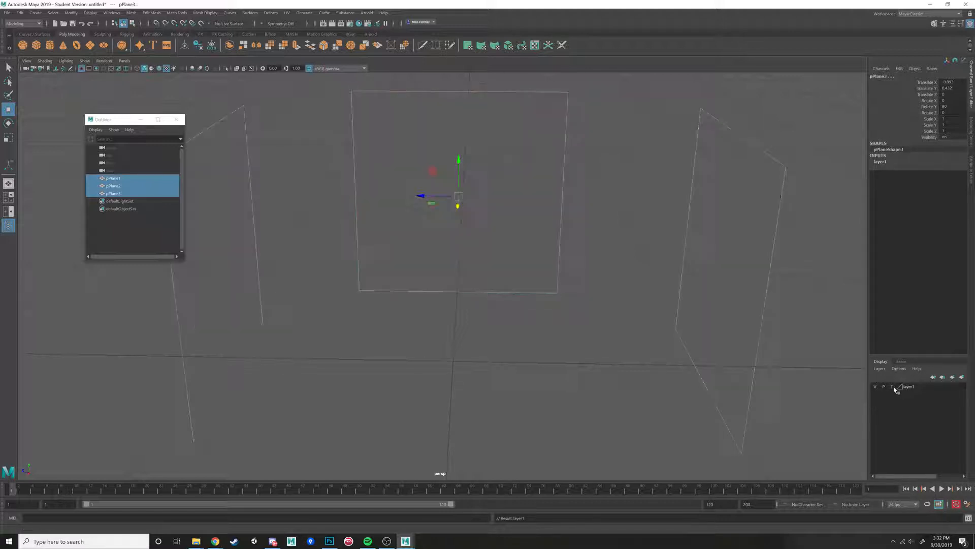
left_click(893, 387)
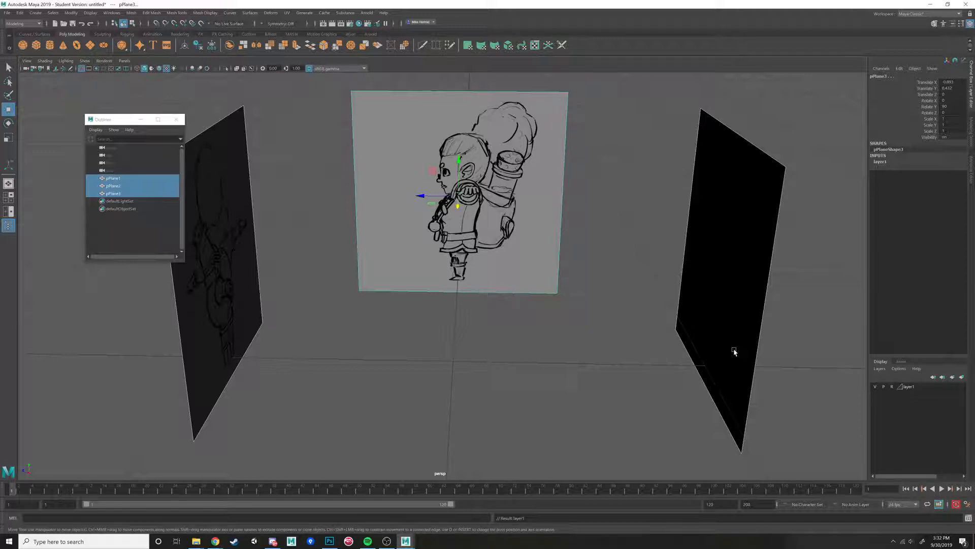
left_click(893, 388)
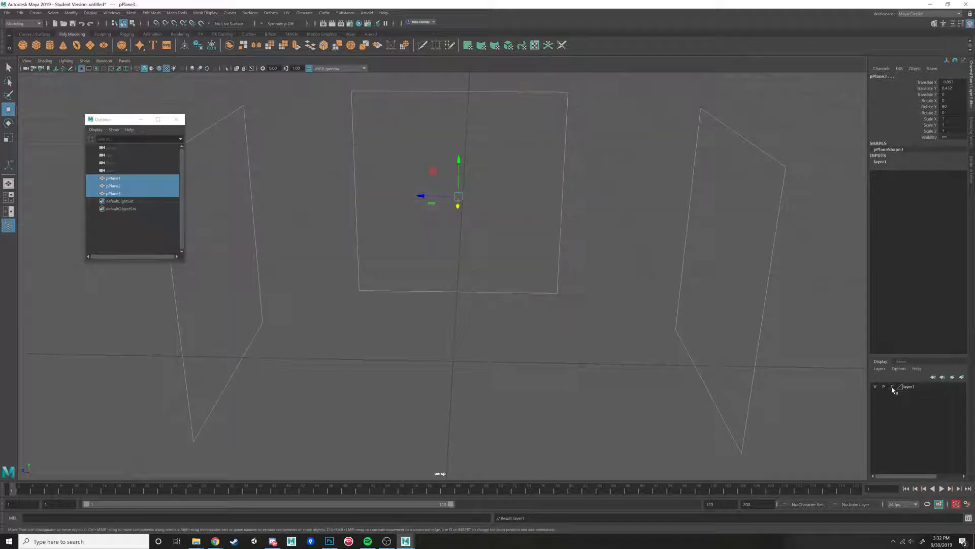
left_click(893, 388)
left_click_drag(692, 305, 537, 220, "alt")
left_click(538, 220)
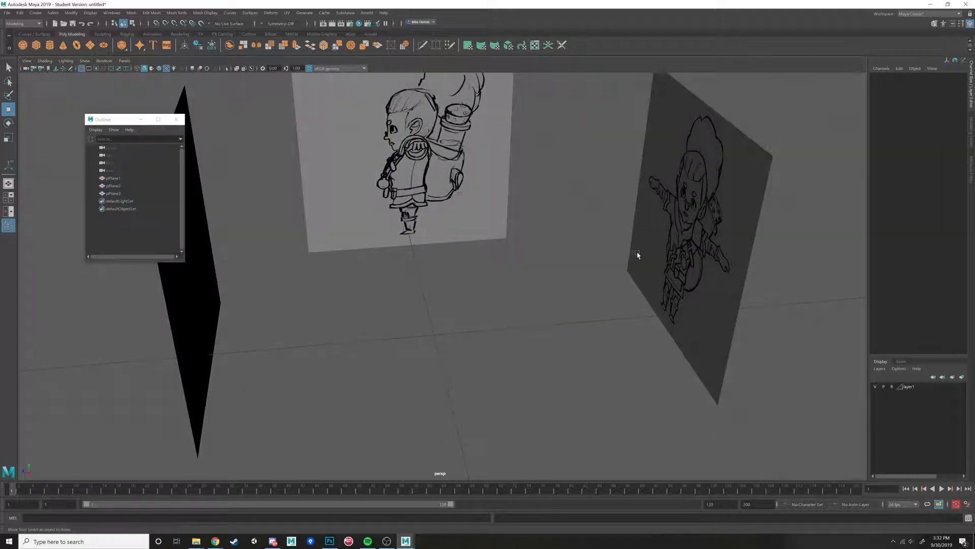
- Create a polygon cube at the origin and scale it down uniformly to about 0.41
key("space")
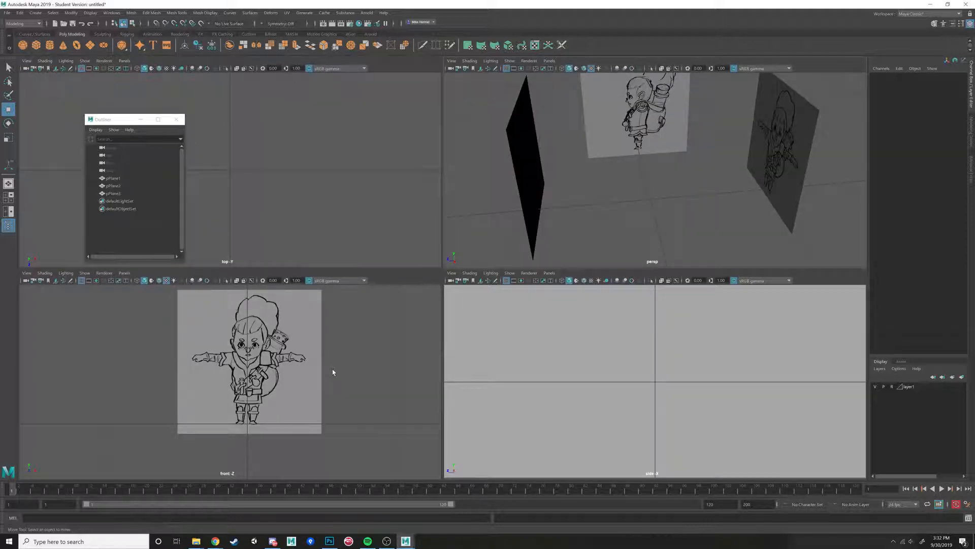
key("space")
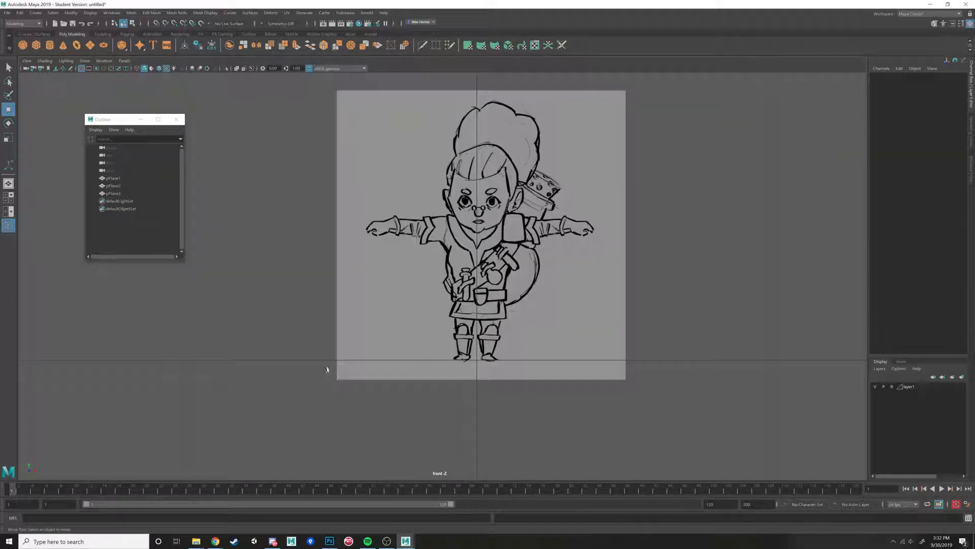
left_click(36, 46)
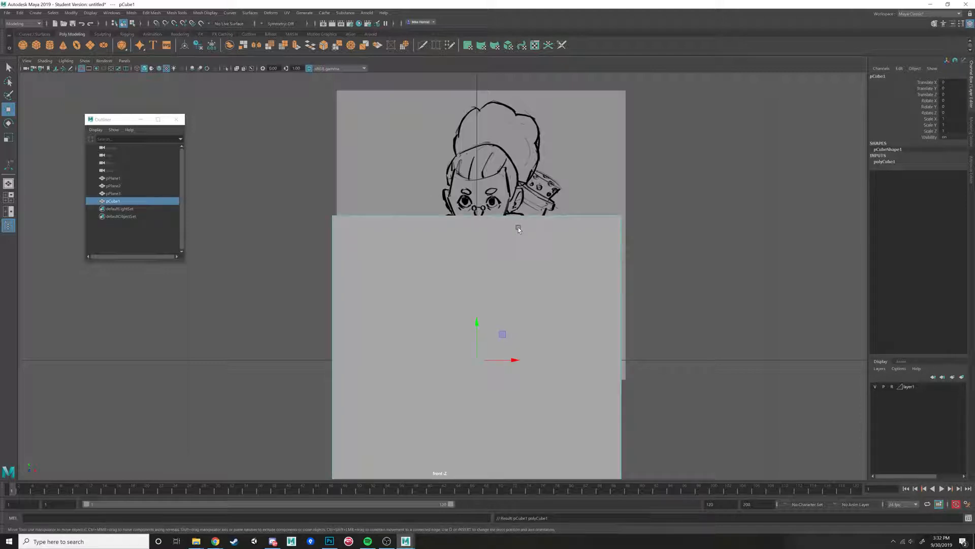
key("space")
key("space")
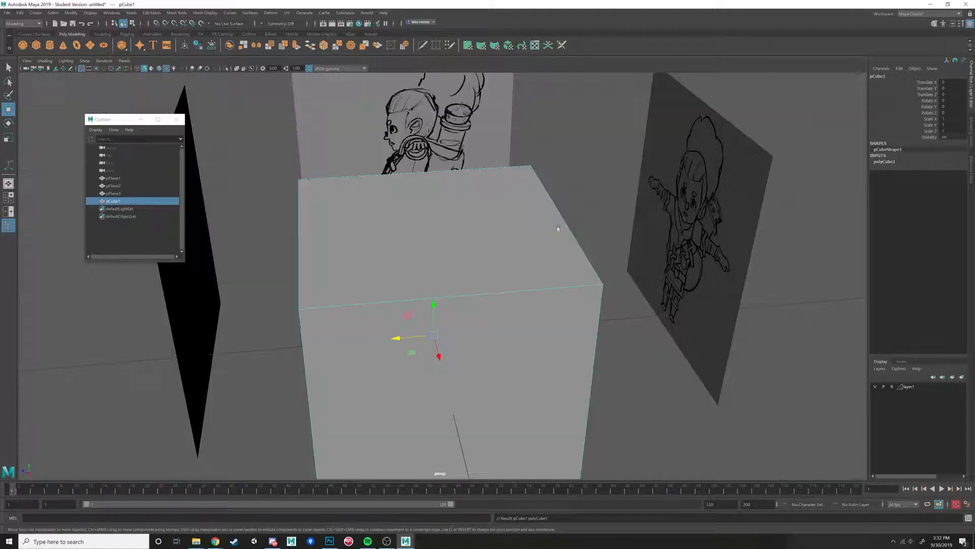
left_click_drag(562, 224, 574, 189, "alt")
key("r")
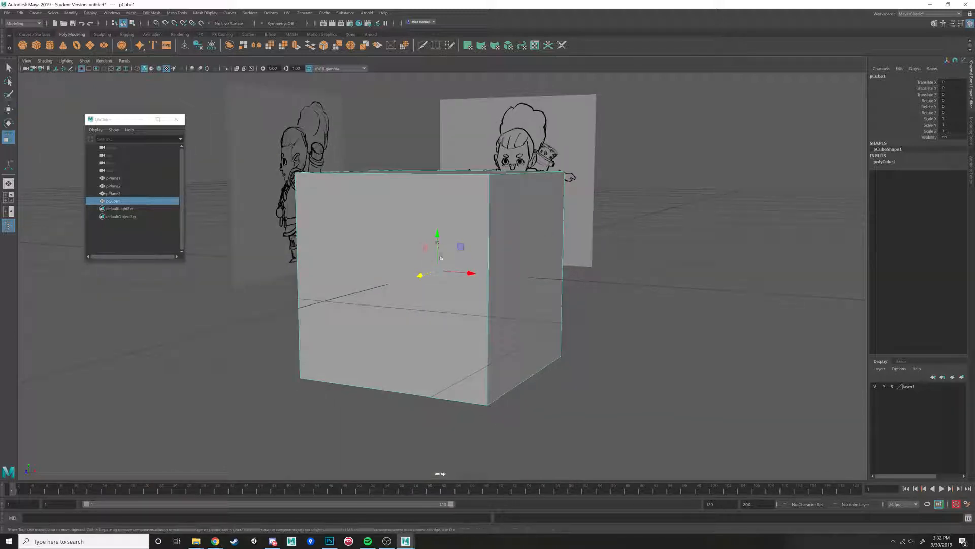
left_click_drag(436, 271, 333, 269)
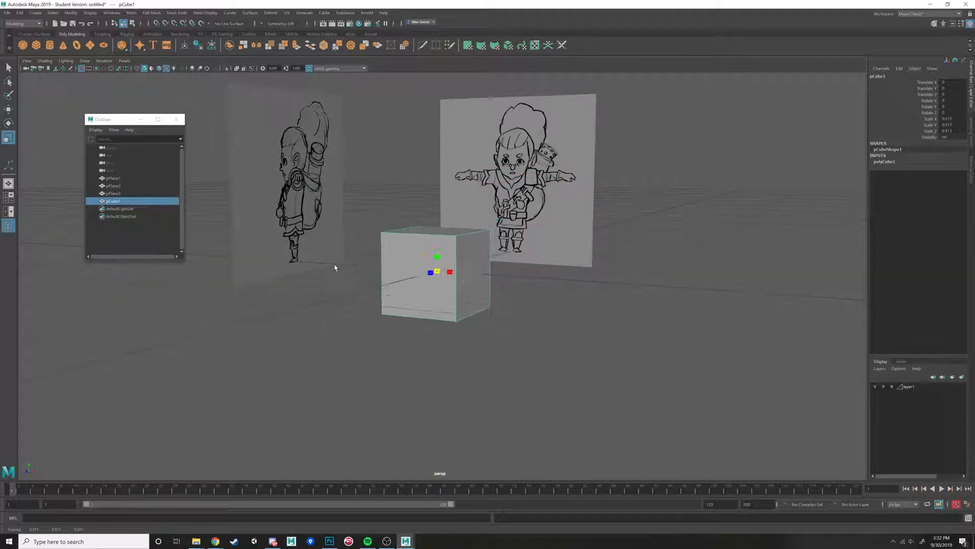
- Raise the cube to the character's torso height and scale it down uniformly to about 0.285
key("w")
left_click_drag(437, 234, 435, 163)
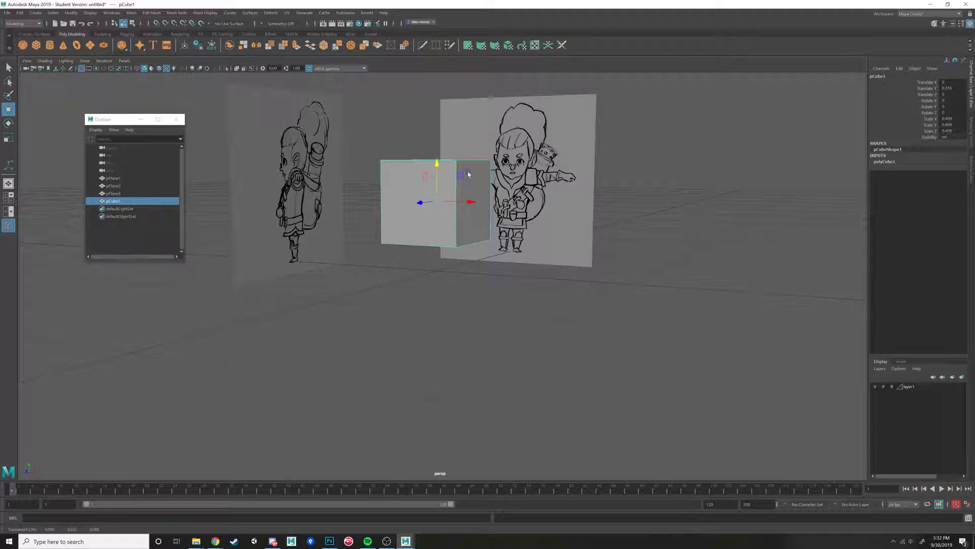
key("r")
left_click_drag(436, 203, 418, 202)
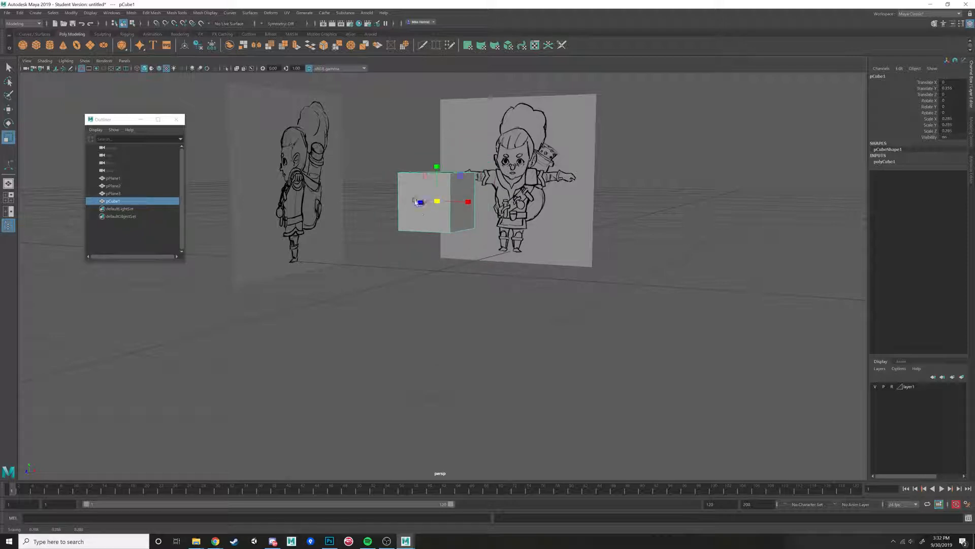
- Move the cube aside from the torso drawing in the front view and undo that move
key("space")
key("space")
scroll(526, 209, "up", 3)
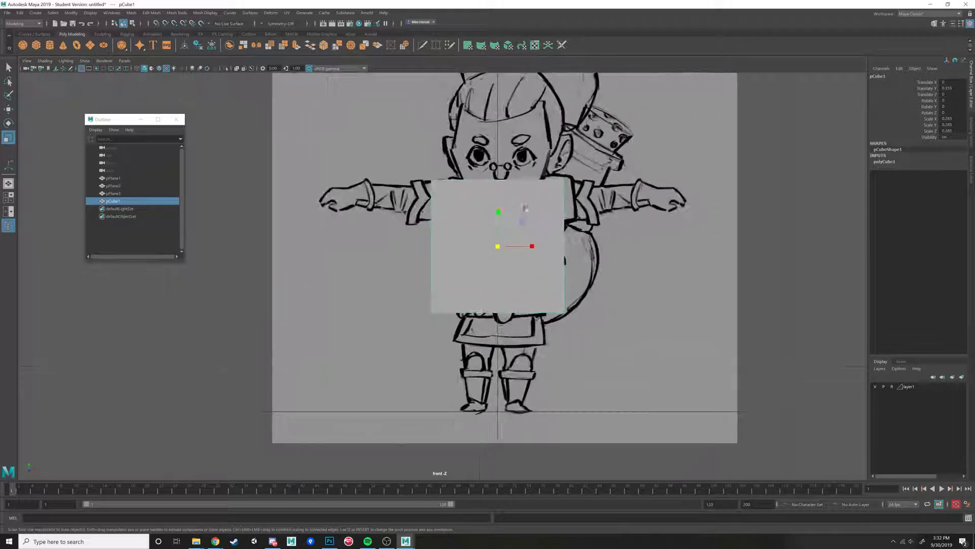
scroll(419, 253, "up", 4)
key("w")
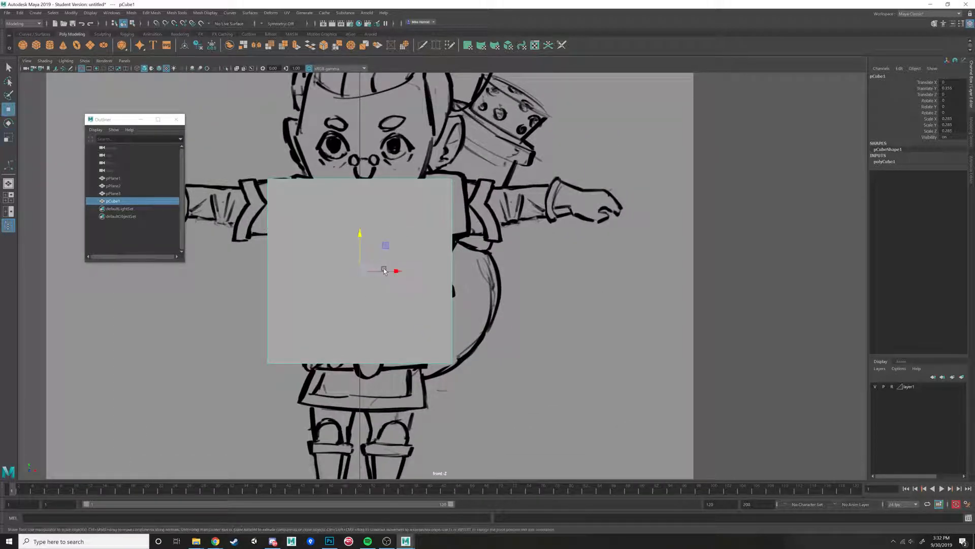
left_click_drag(386, 246, 567, 284)
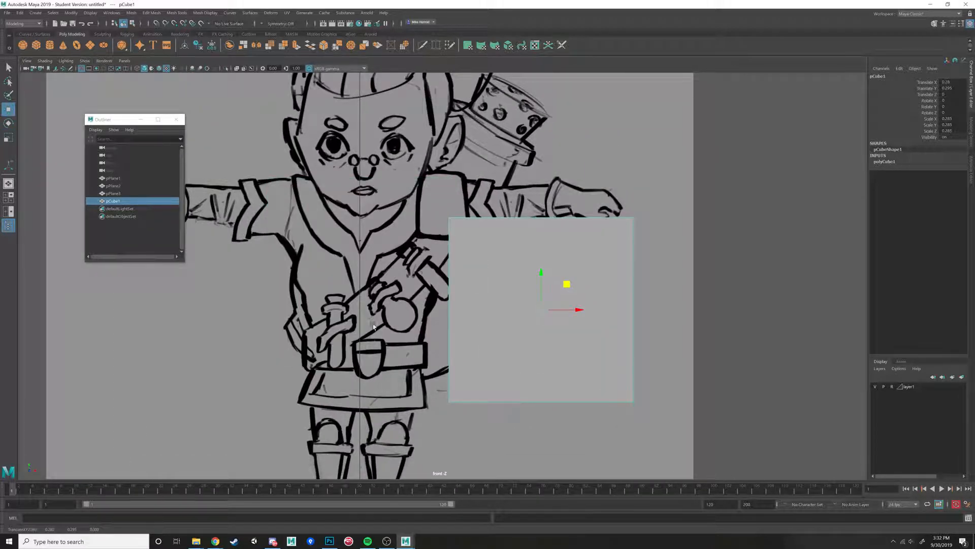
key("ctrl+z")
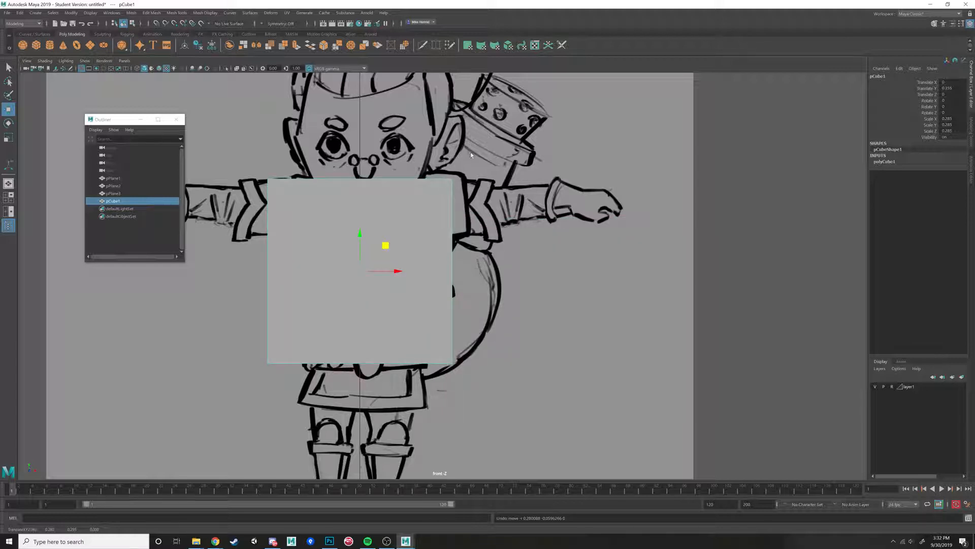
- Assign a new Lambert material to the cube and raise its transparency so the drawing shows through
right_click(332, 232)
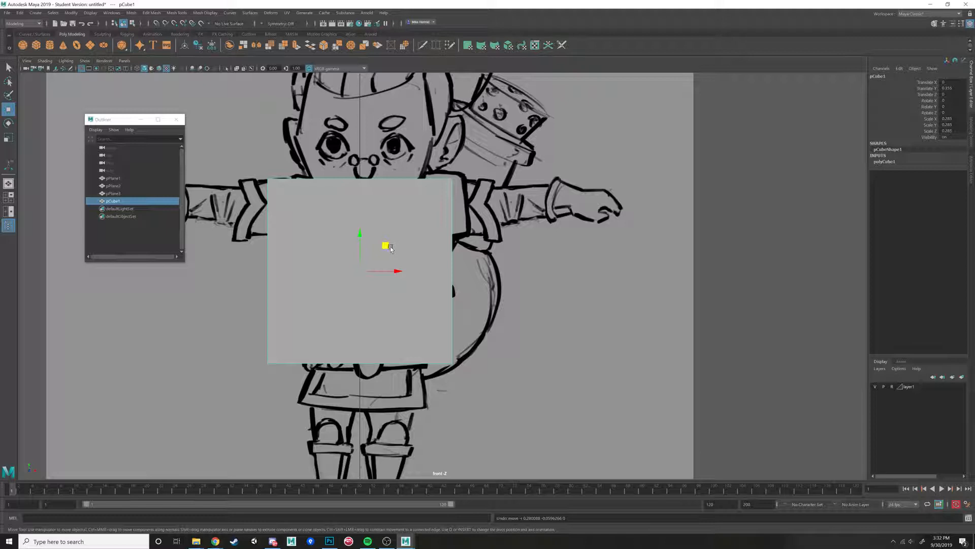
right_click(414, 257)
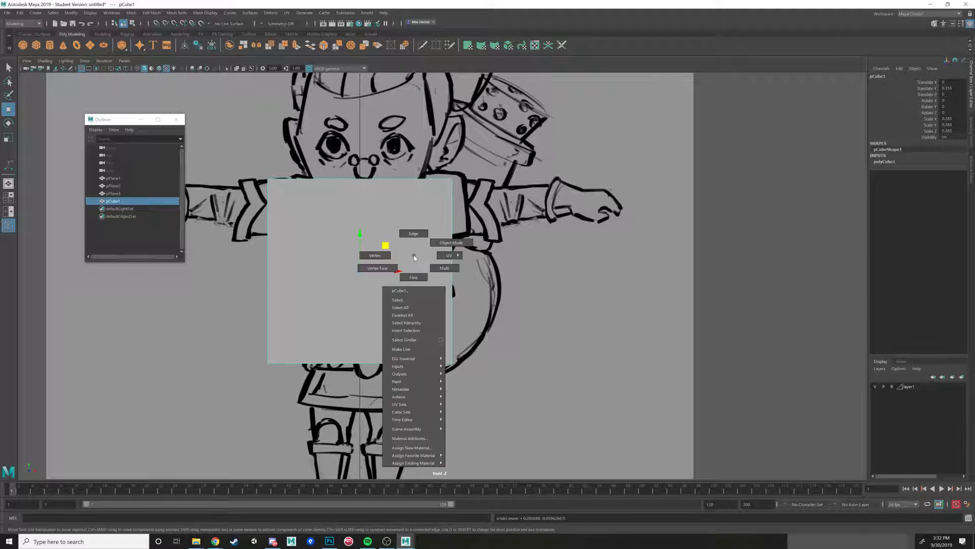
left_click(422, 448)
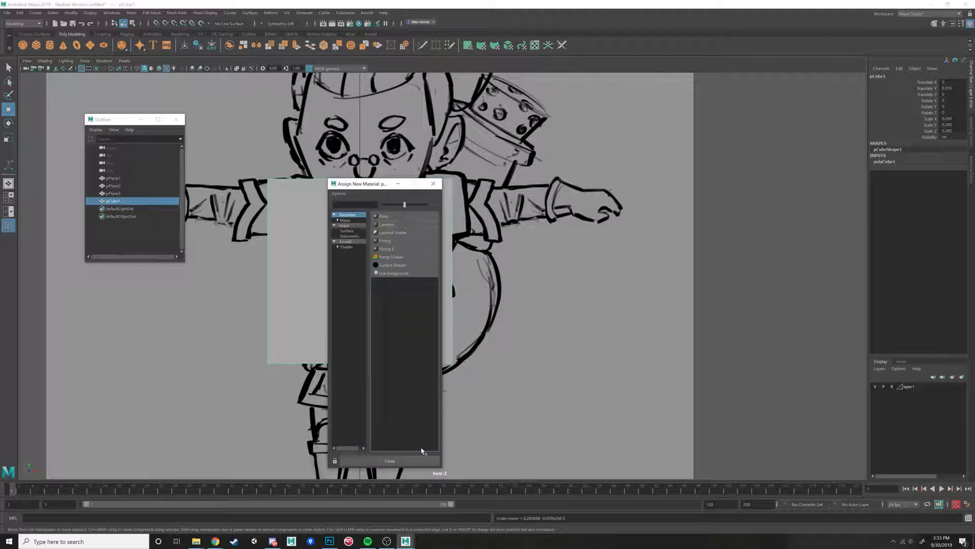
left_click(386, 224)
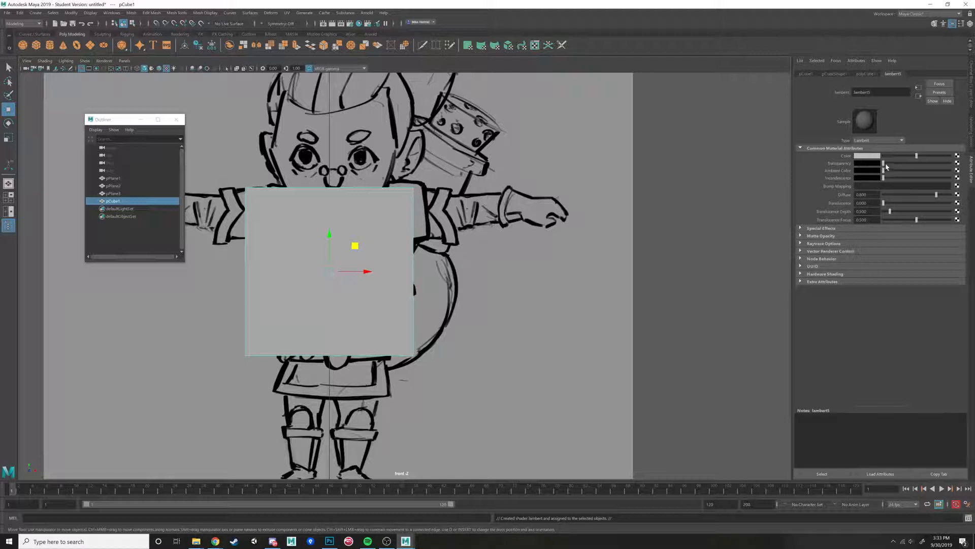
left_click_drag(884, 165, 906, 166)
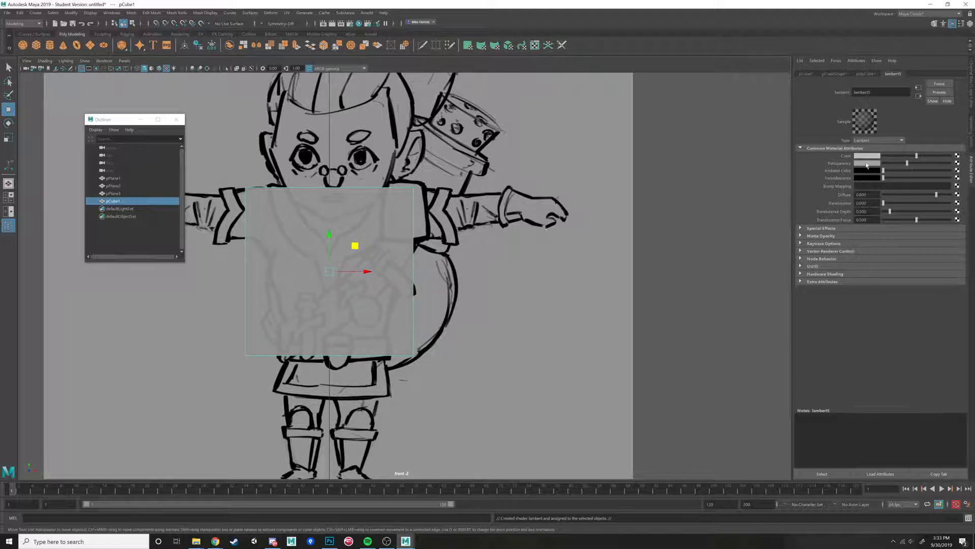
- In the textured side view, scale the cube's depth down to about 0.17 to fit the torso profile
key("space")
key("space")
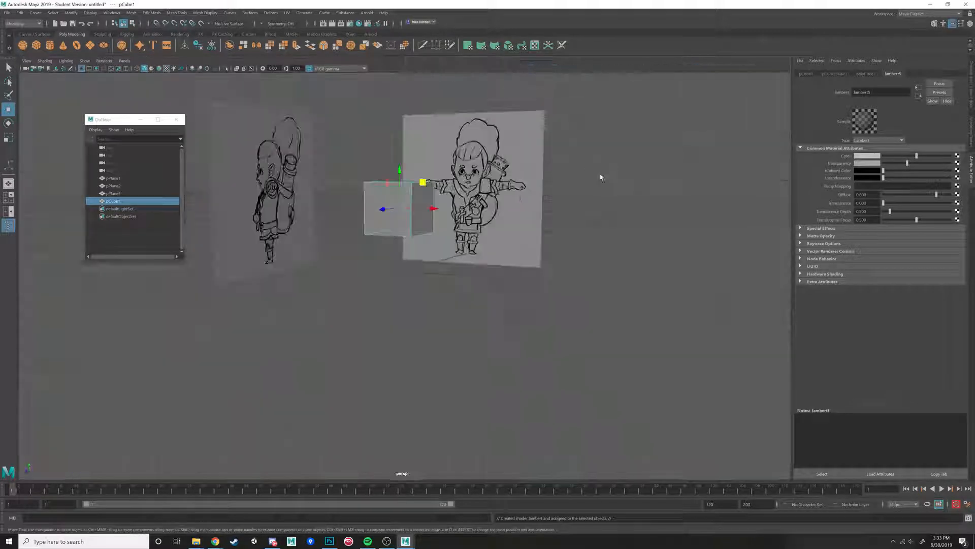
key("space")
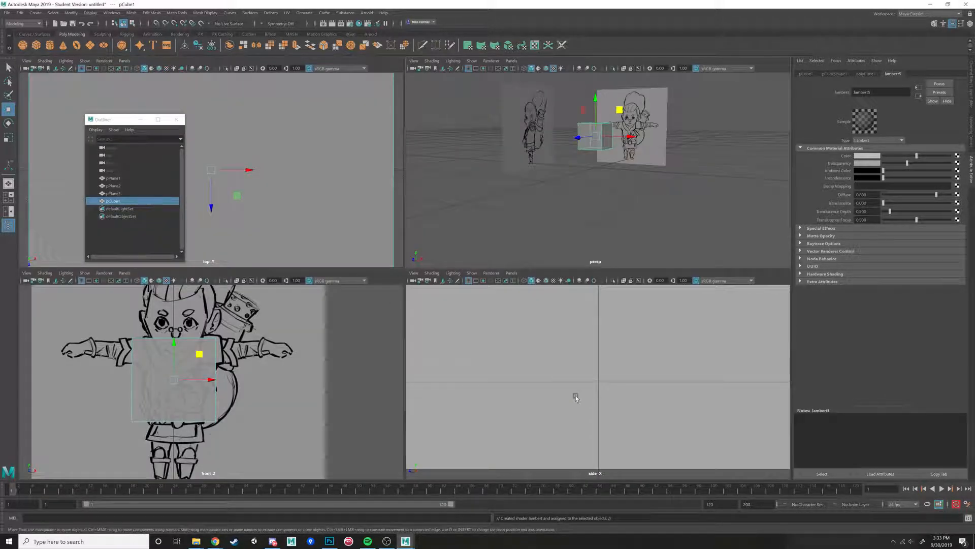
key("space")
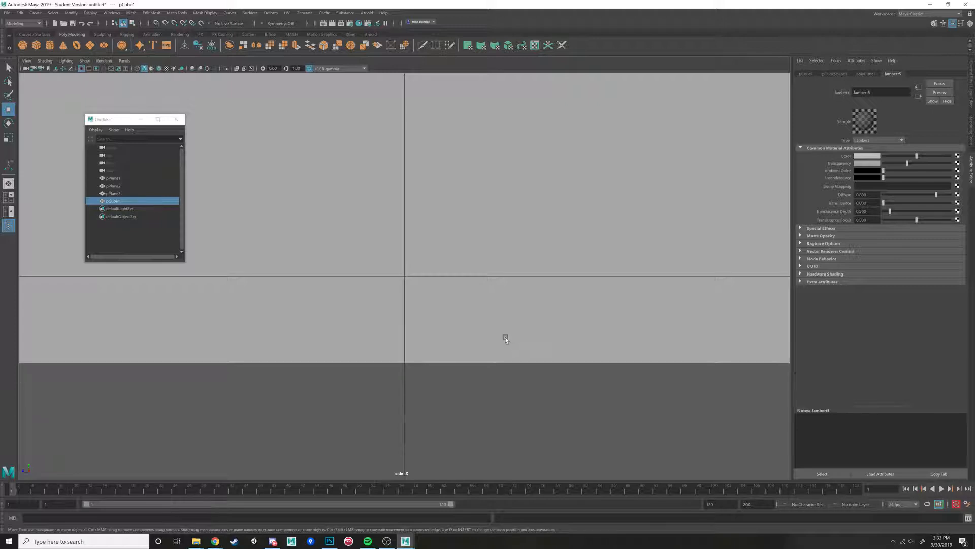
key("6")
key("f")
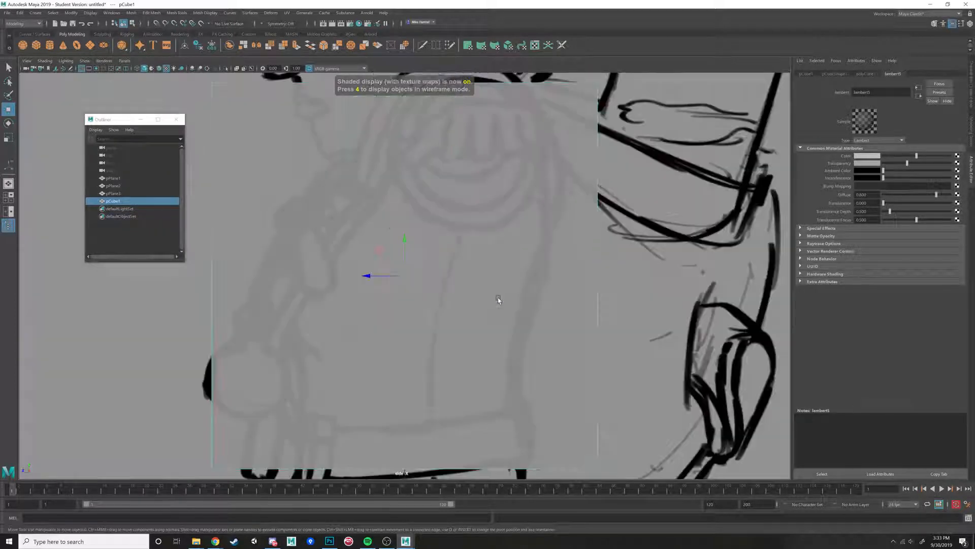
scroll(496, 291, "down", 4)
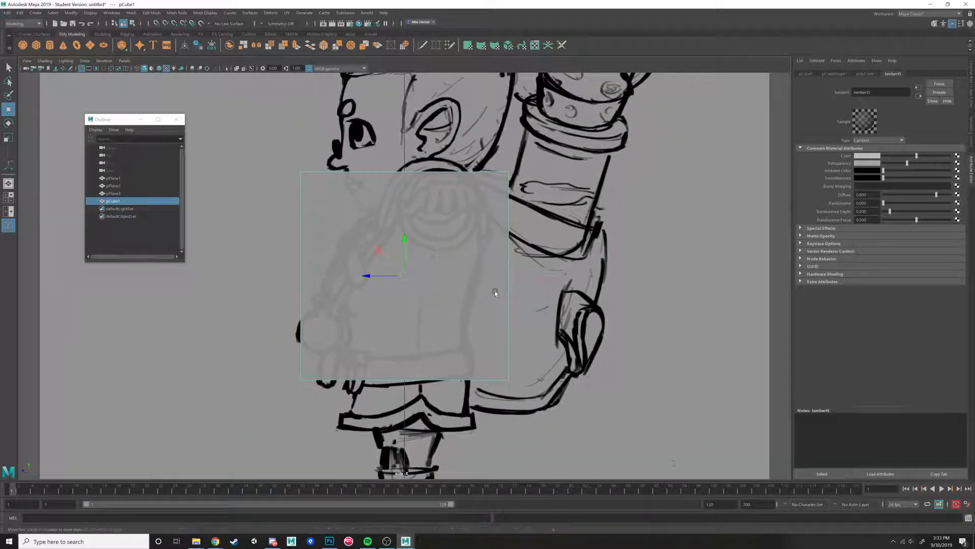
key("r")
left_click_drag(375, 272, 385, 270)
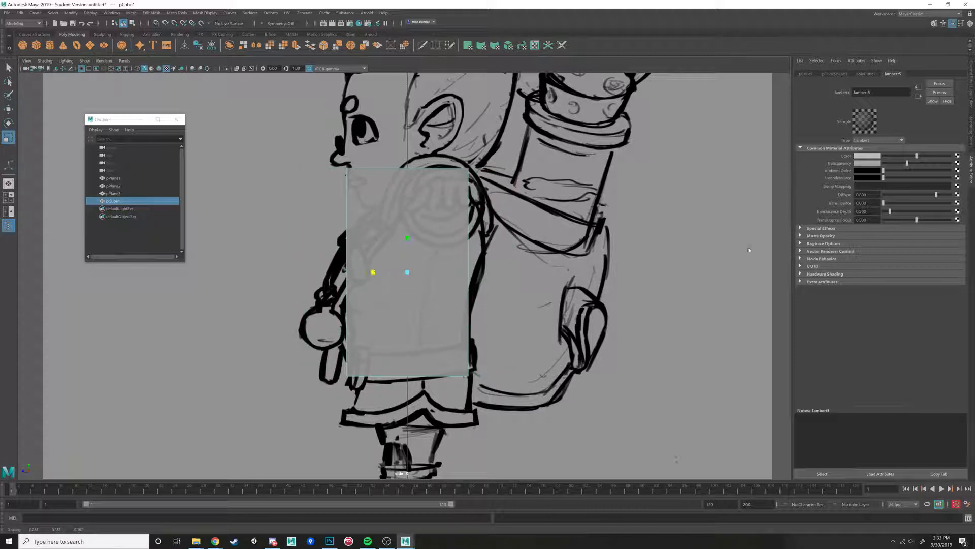
- Cut a vertical centre edge loop and two horizontal loops, at chest and waist height, around the cube with Multi-Cut
left_click(968, 131)
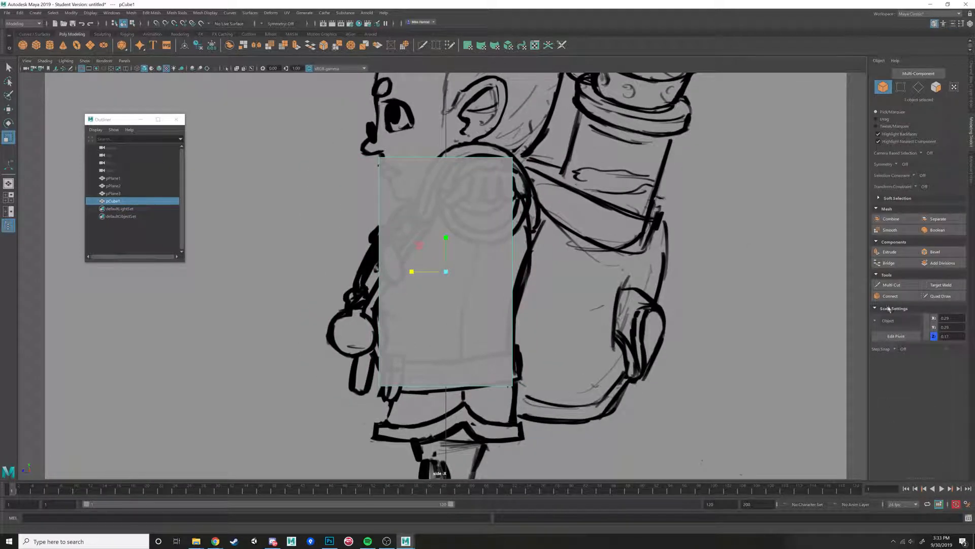
left_click(892, 284)
left_click(512, 386)
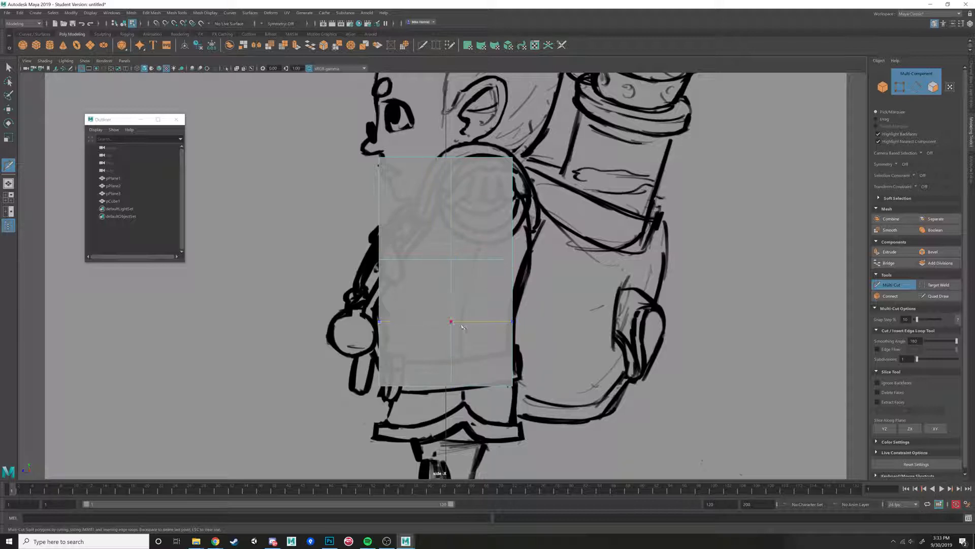
left_click(463, 327, "ctrl")
- Pull the front and back waist vertices slightly inward to follow the side-view drawing
key("w")
right_click_drag(428, 319, 385, 318)
mouse_move(362, 305)
left_mouse_down()
mouse_move(398, 325)
mouse_move(359, 297)
left_mouse_up()
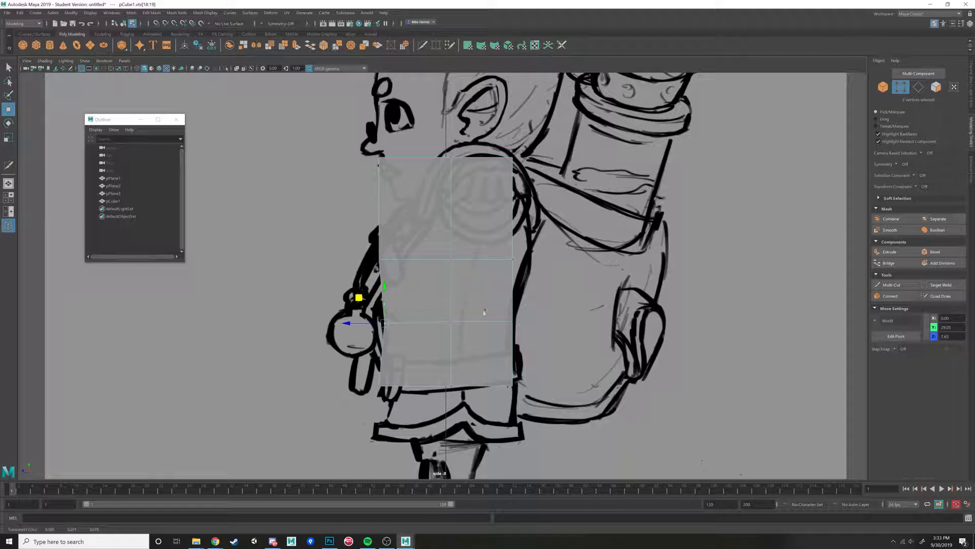
left_click_drag(536, 305, 497, 332)
left_click_drag(486, 294, 483, 299)
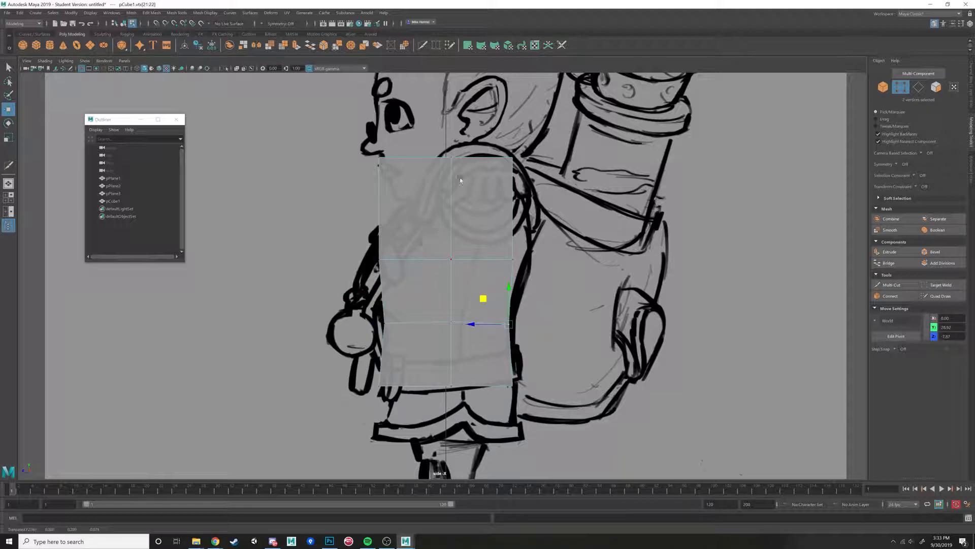
- Move the upper-back vertices out to the drawn back outline and lower the top back corner onto the shoulder curve
left_click_drag(464, 141, 572, 292)
key("w")
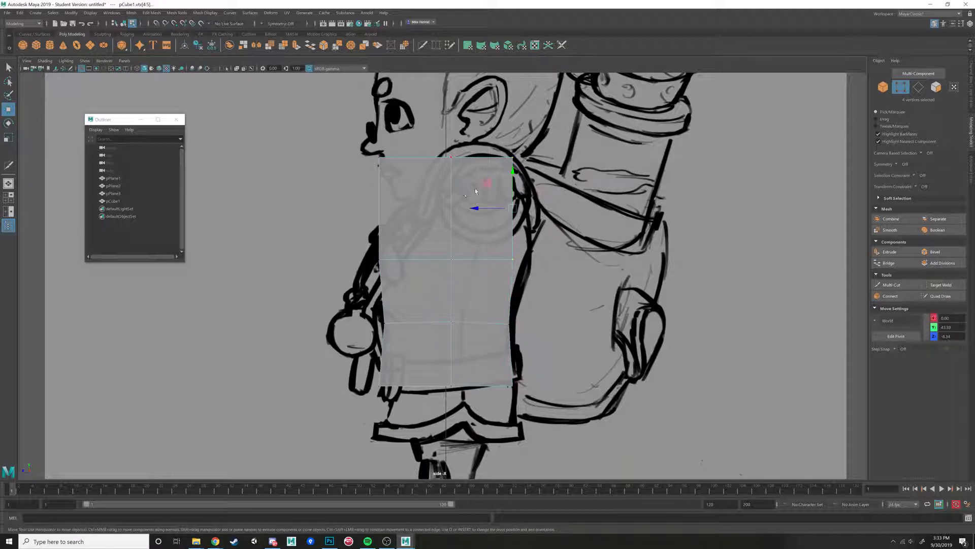
left_click_drag(485, 181, 502, 177)
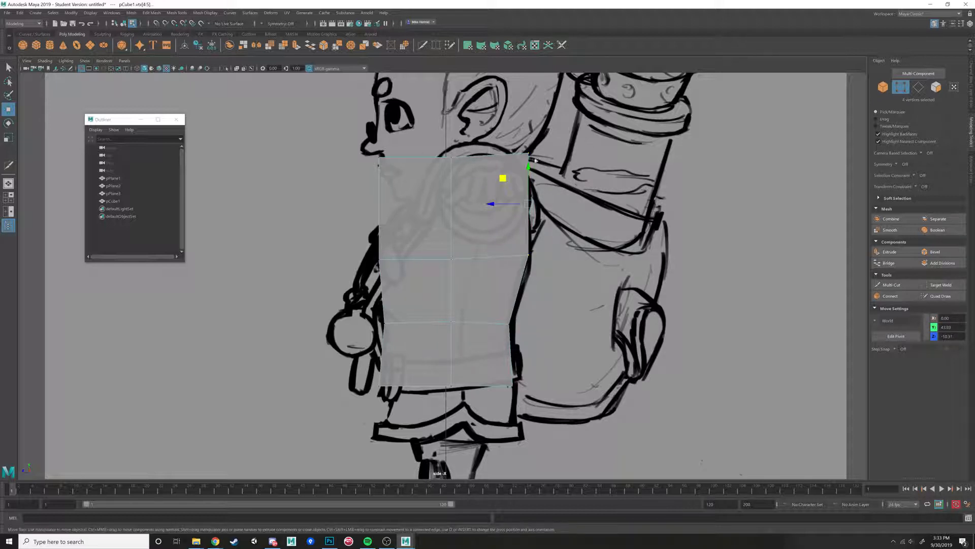
left_click_drag(510, 137, 545, 170)
left_click_drag(499, 130, 495, 144)
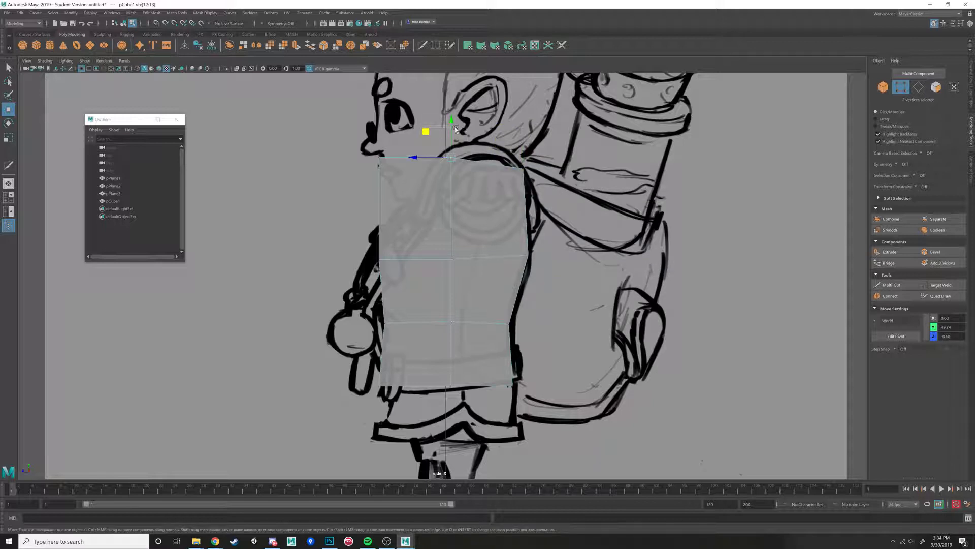
- Shift the centre column of vertices toward the back at the top, chest, waist and bottom rows
left_click(435, 133)
left_click_drag(427, 133, 456, 130)
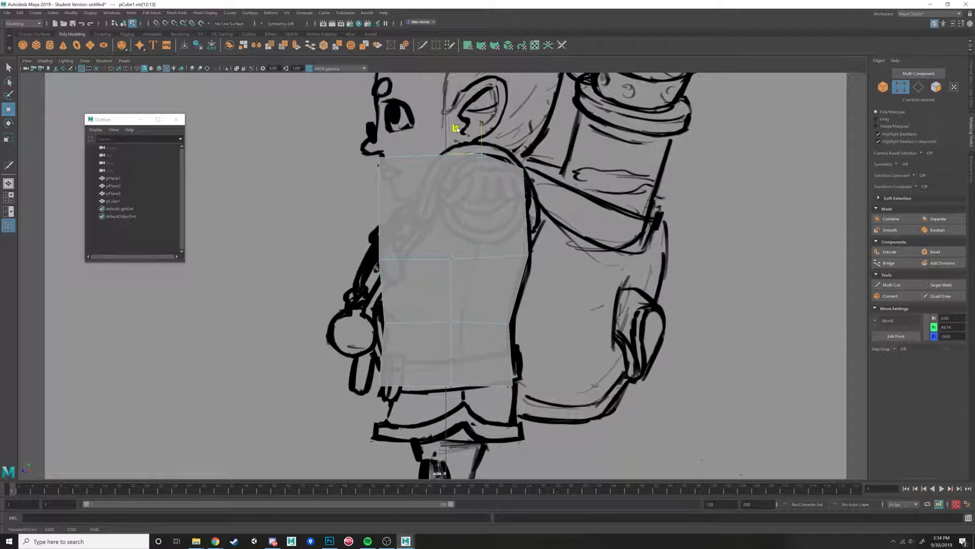
left_click(451, 260)
left_click_drag(426, 233, 453, 217)
left_click_drag(471, 314, 432, 337)
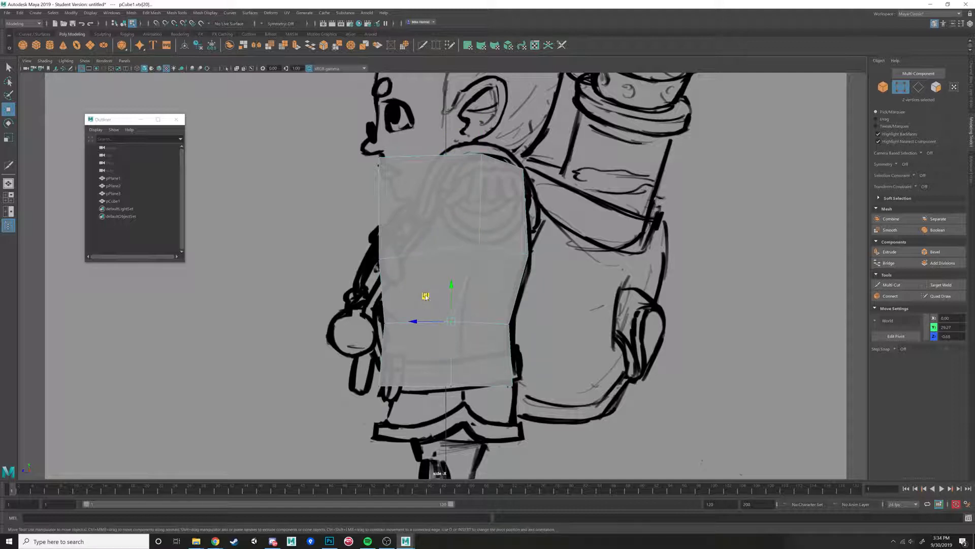
left_click_drag(425, 295, 434, 291)
left_click_drag(478, 367, 436, 399)
left_click_drag(427, 359, 437, 360)
- Raise the front, centre and back vertices of the bottom row to the belt's upper edge
left_click_drag(391, 303, 359, 395)
left_click_drag(404, 372, 364, 393)
left_click_drag(354, 359, 375, 333)
left_click_drag(528, 373, 460, 334)
left_click_drag(529, 333, 498, 374)
left_click_drag(487, 333, 486, 323)
left_click_drag(555, 294, 481, 340)
- Pull the front chest and top front vertices back to the torso outline, and lower the central chest vertices
left_click_drag(423, 225, 338, 282)
left_click_drag(353, 234, 366, 232)
left_click_drag(358, 153, 415, 186)
left_click_drag(354, 132, 417, 139)
left_click_drag(461, 224, 498, 262)
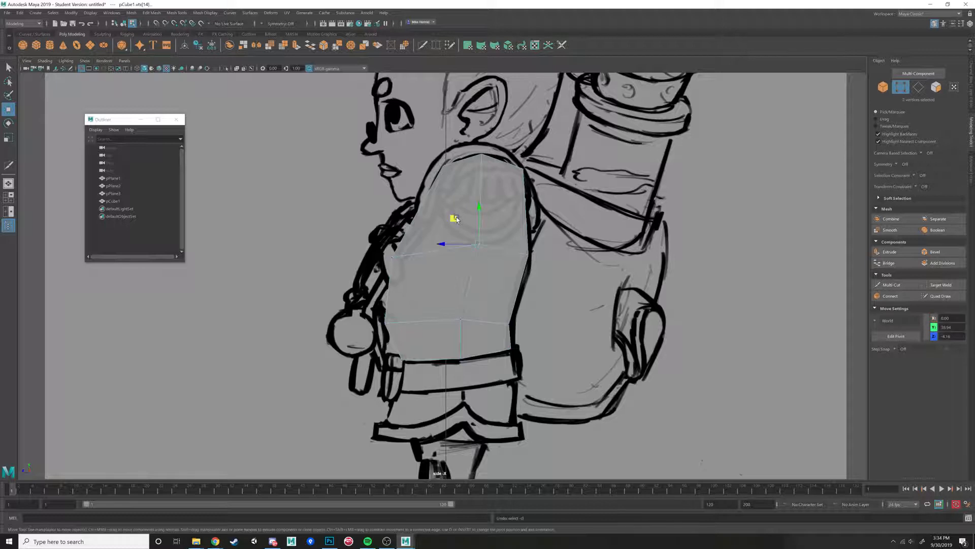
left_click_drag(455, 217, 455, 235)
- In the front view, try moving the lower vertices on one side of the torso inward, and undo the move
left_click(892, 284)
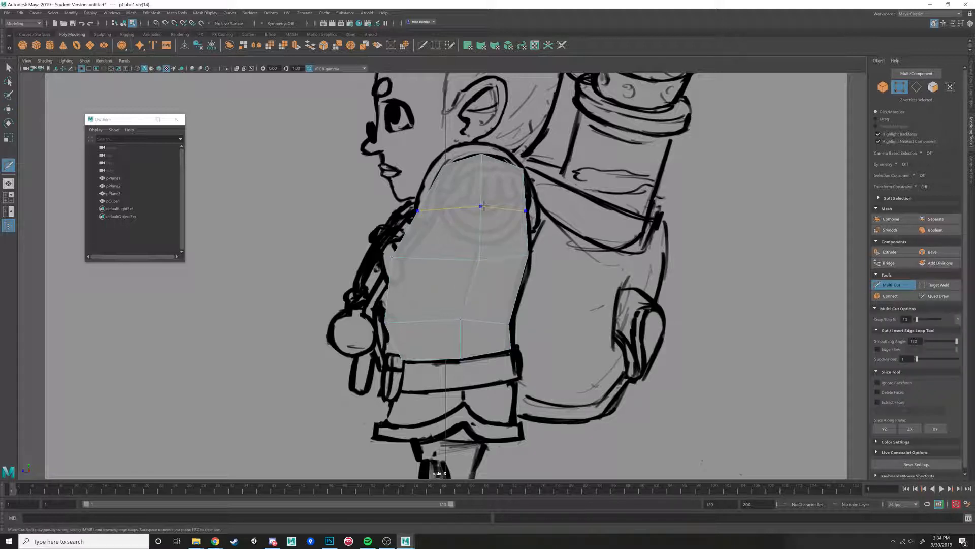
key("space")
key("space")
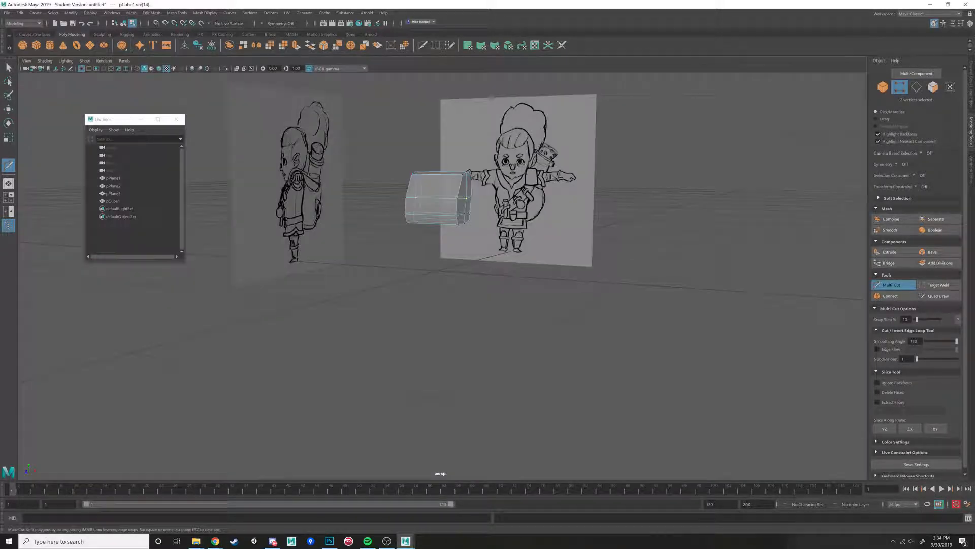
key("space")
key("space")
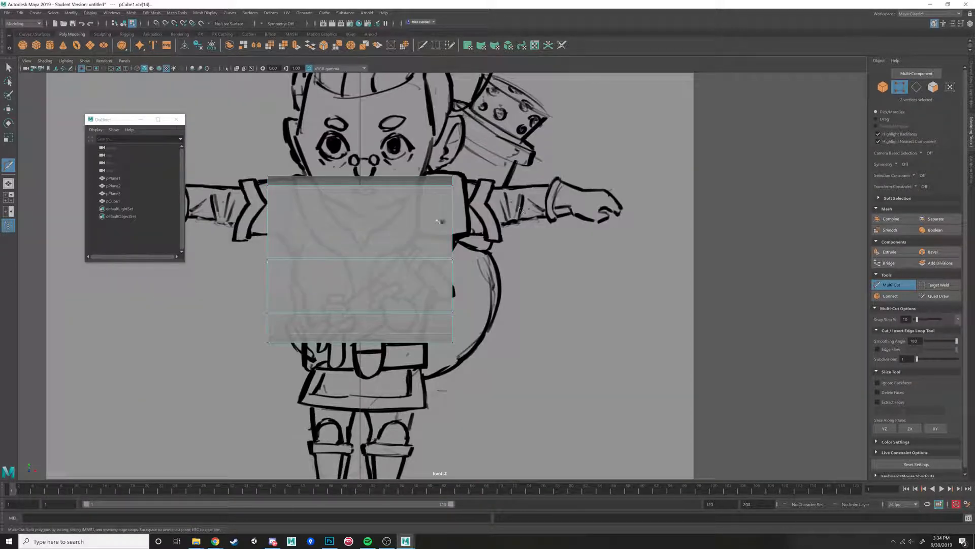
key("w")
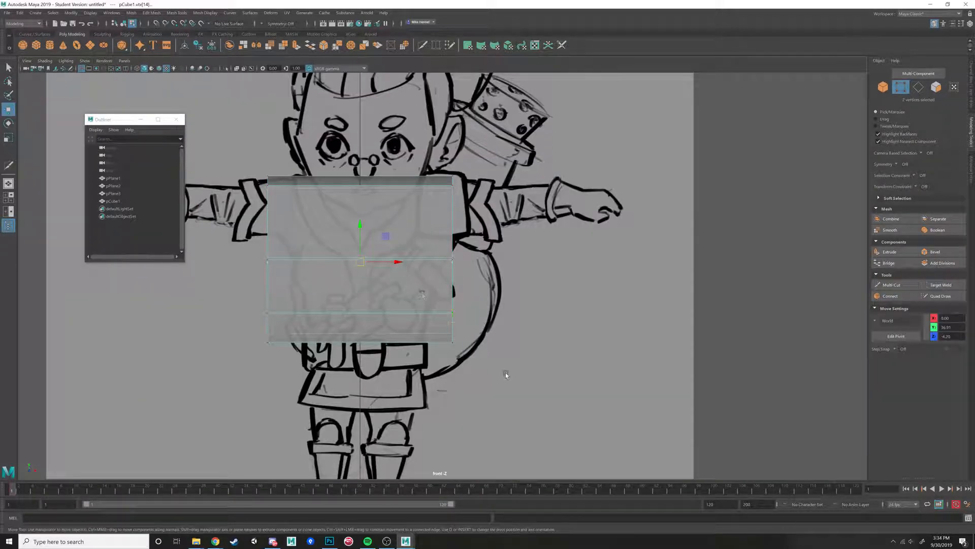
left_click_drag(422, 295, 505, 375)
left_click(492, 328)
key("ctrl+z")
mouse_move(492, 328)
left_mouse_down()
mouse_move(472, 327)
mouse_move(495, 329)
left_mouse_up()
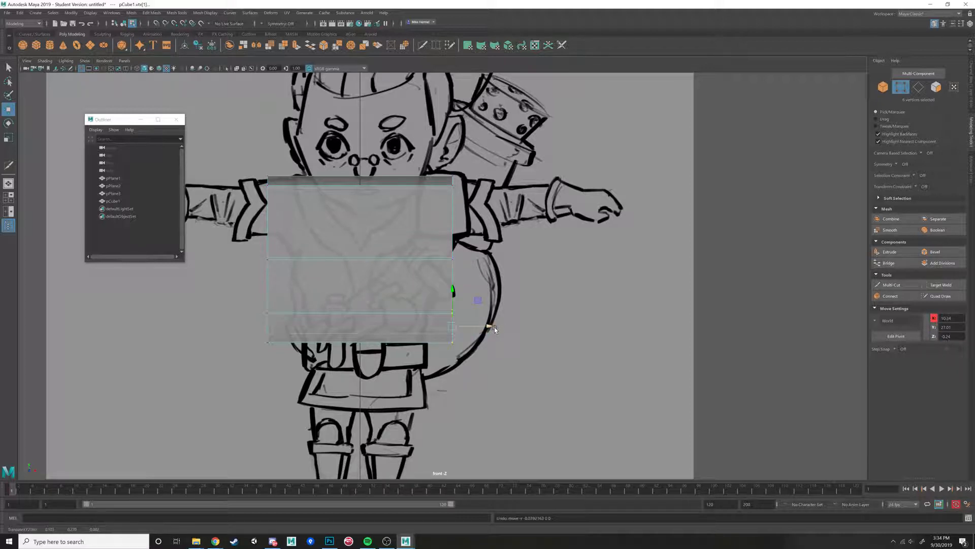
- Try narrowing the two lower vertex rows by scaling them along X, and undo the scaling
left_click_drag(229, 297, 513, 361)
key("r")
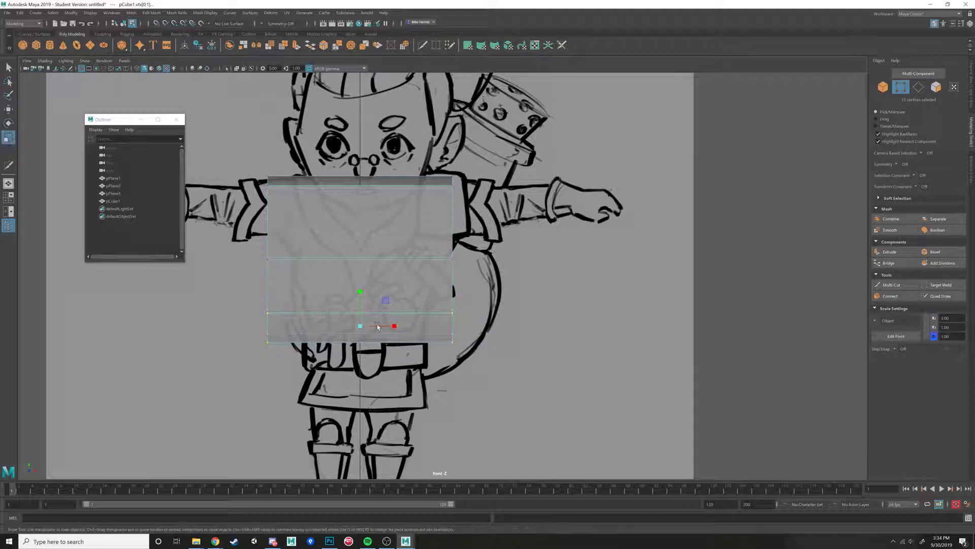
left_click_drag(378, 326, 385, 327)
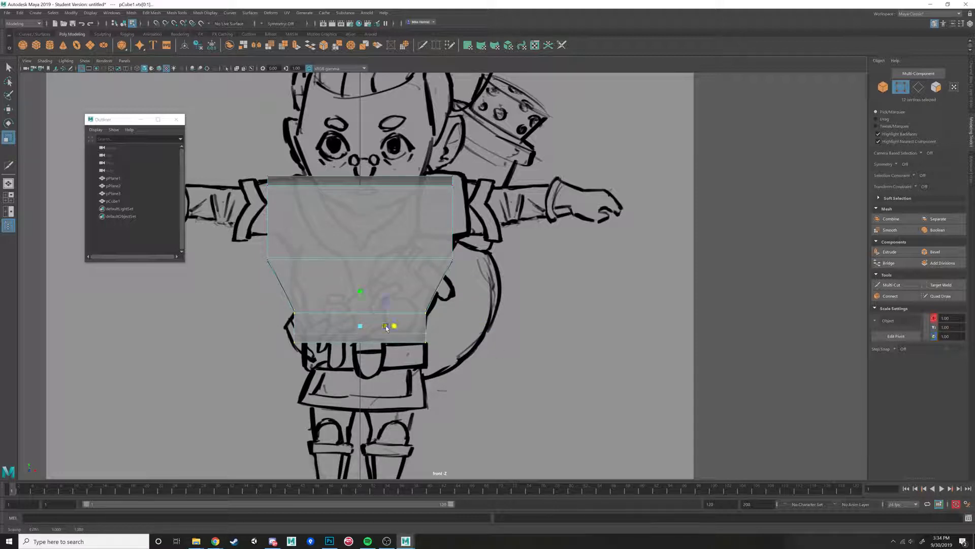
key("ctrl+z")
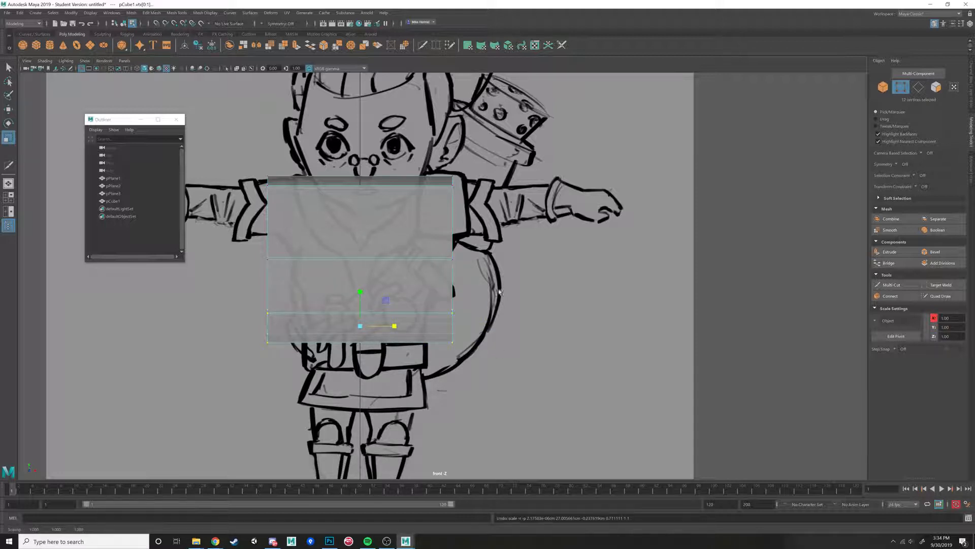
- Turn on Object X symmetry and select the side vertices of the torso's two lower rows
left_click_drag(499, 292, 444, 321)
left_click_drag(384, 379, 384, 380, "shift")
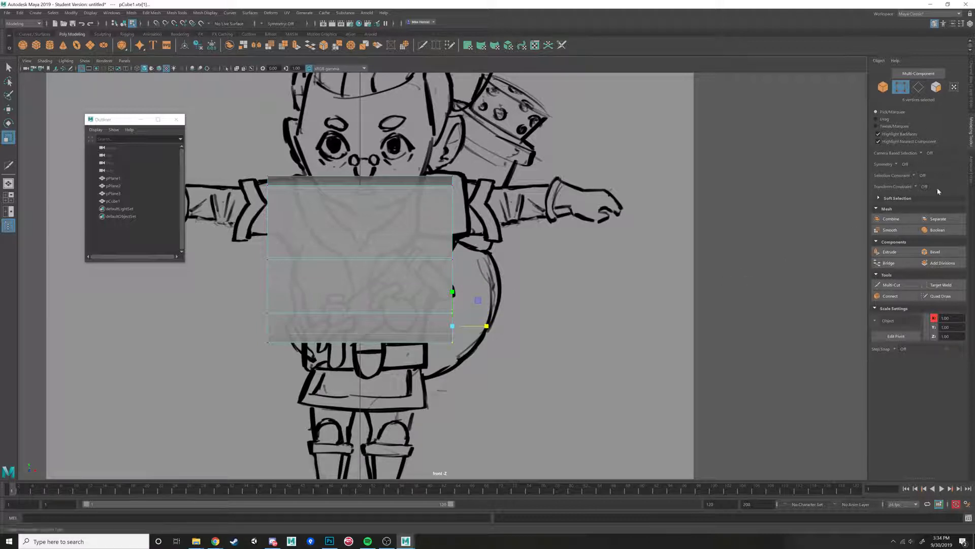
left_click(896, 165)
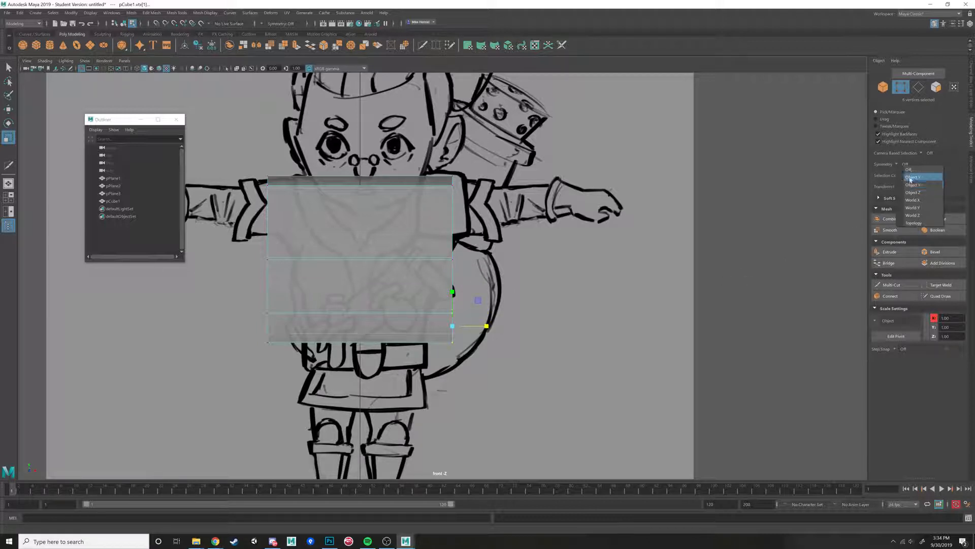
left_click(911, 177)
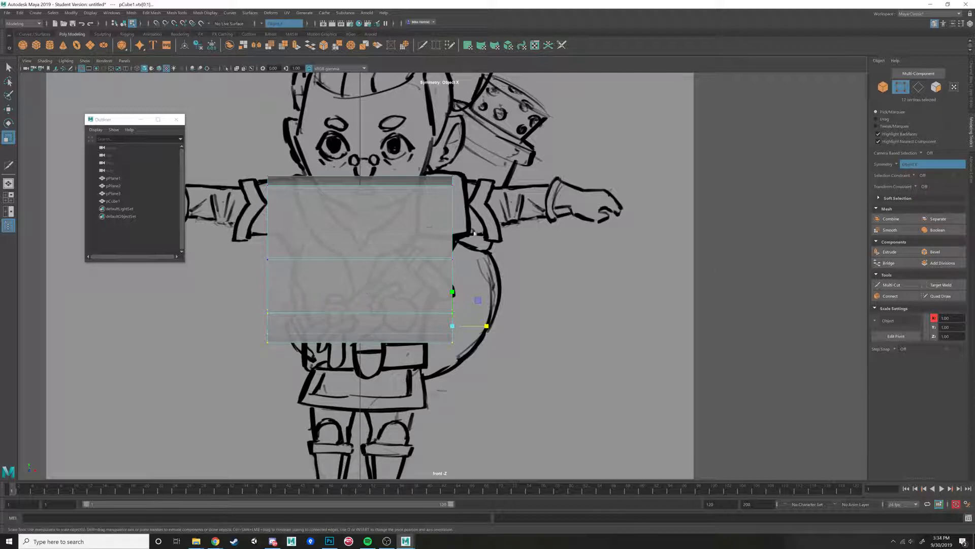
left_click_drag(474, 233, 526, 287)
left_click_drag(410, 354, 508, 306)
- Insert a vertical edge loop down the exact centre of the torso with the Multi-Cut tool
left_click(891, 285)
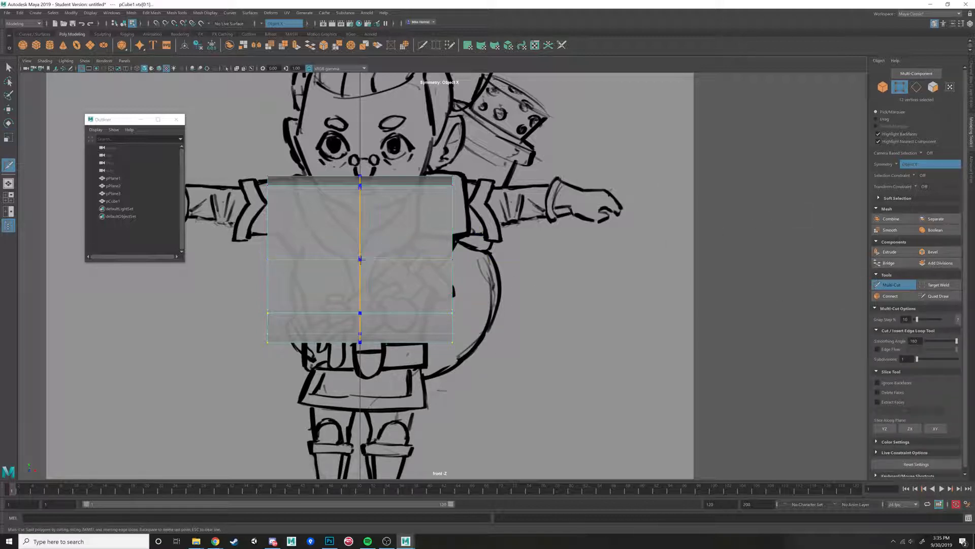
left_click(360, 260, "ctrl+shift")
key("w")
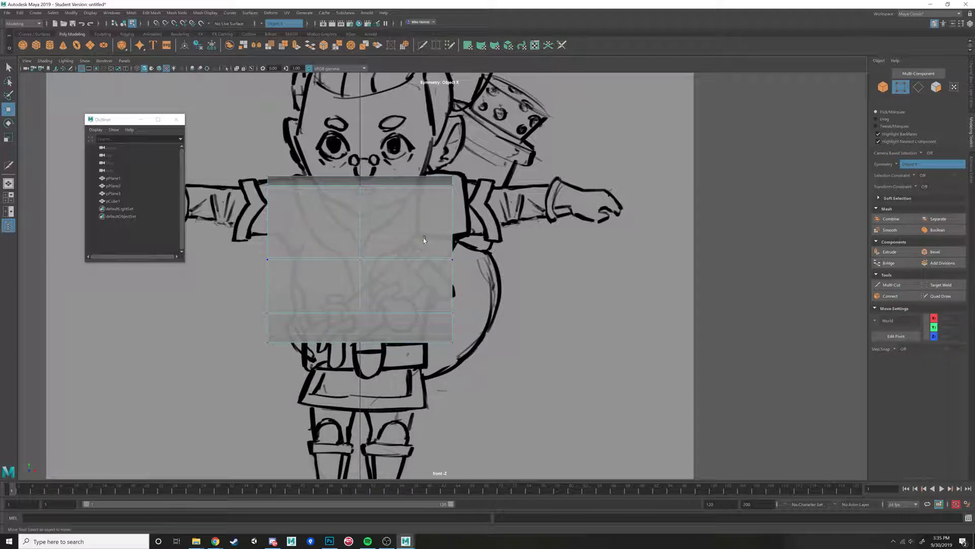
- Pull the chest and shoulder side vertices symmetrically inward, and lower the top centre vertices to form a V-shaped neckline
left_click_drag(423, 237, 445, 260)
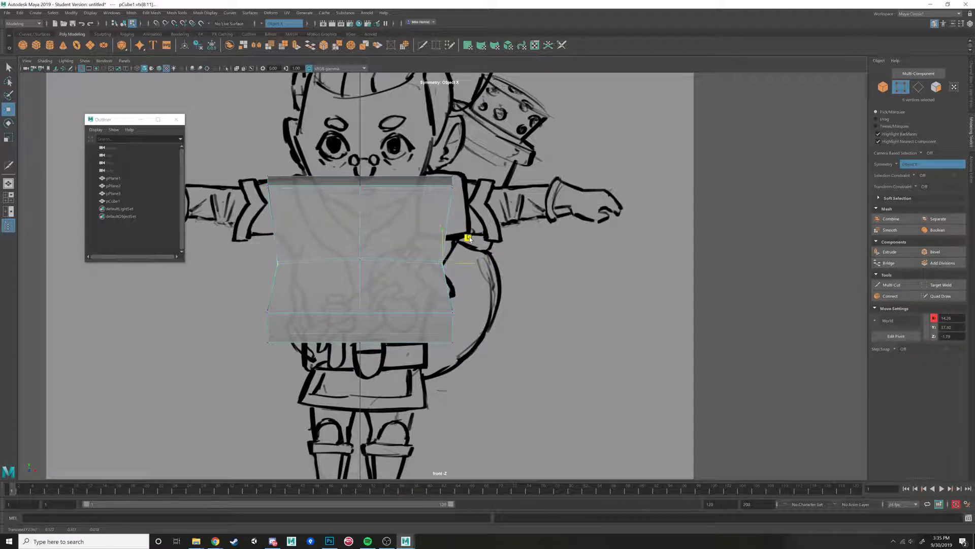
left_click_drag(476, 168, 427, 203)
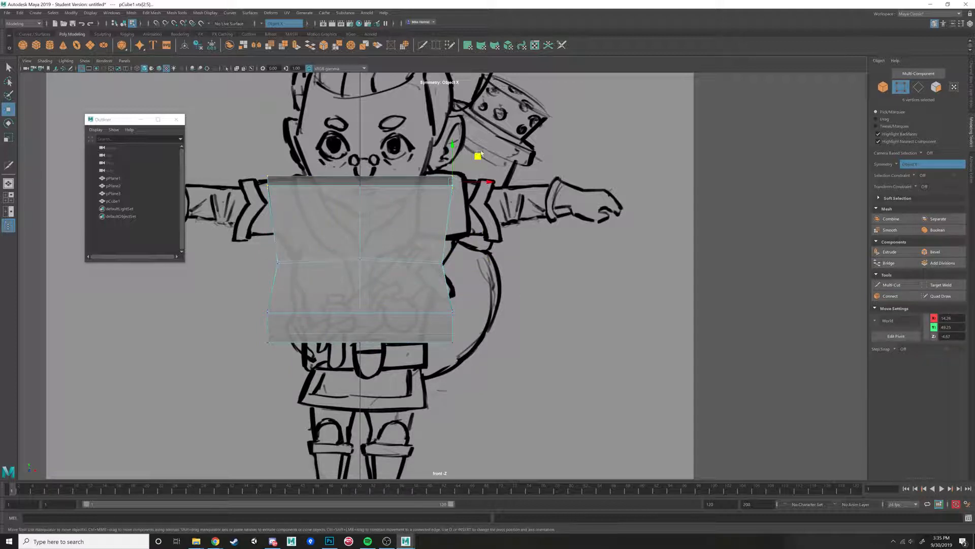
left_click_drag(478, 155, 465, 153)
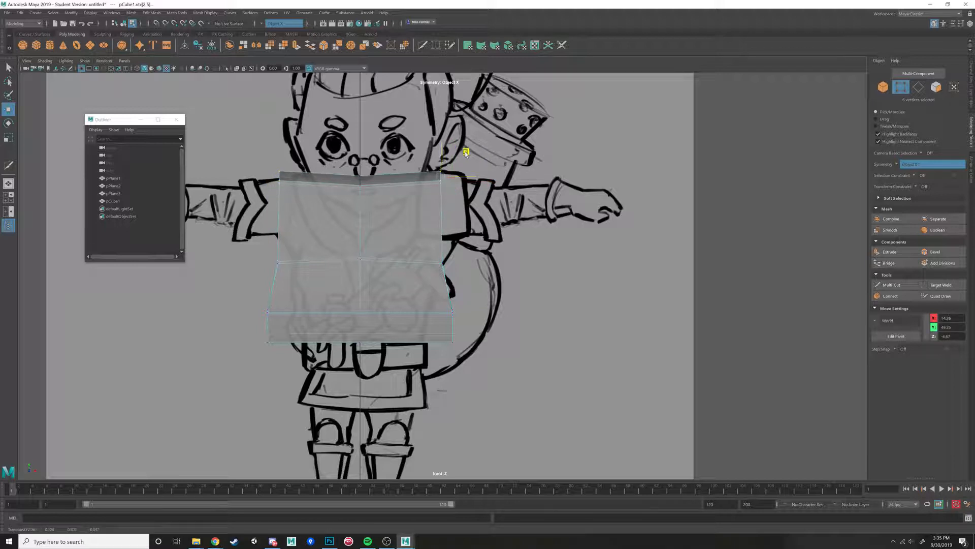
left_click_drag(344, 167, 383, 218)
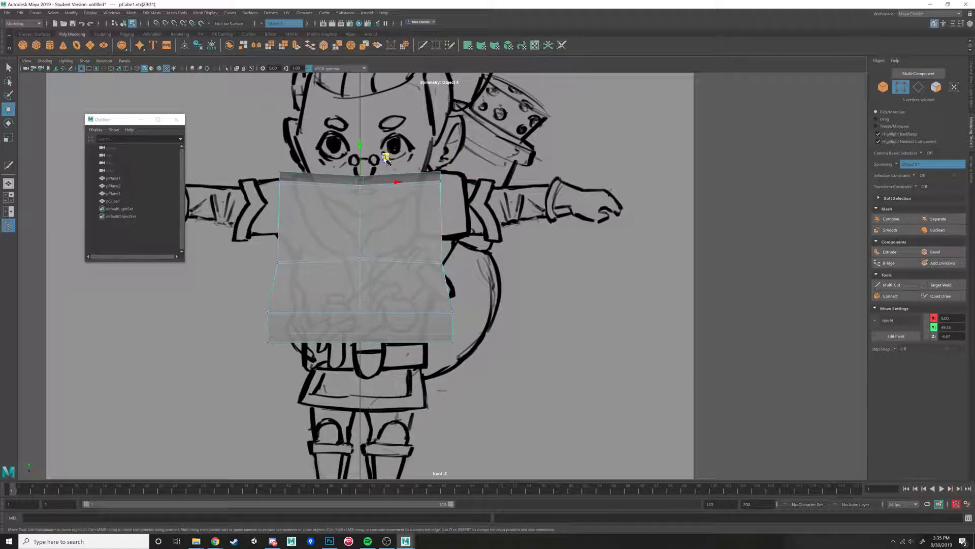
left_click_drag(362, 152, 363, 162)
- Narrow the torso's two lower vertex rows symmetrically to the waist outline, tapering the bottom row further toward the belt
left_click_drag(473, 300, 451, 301)
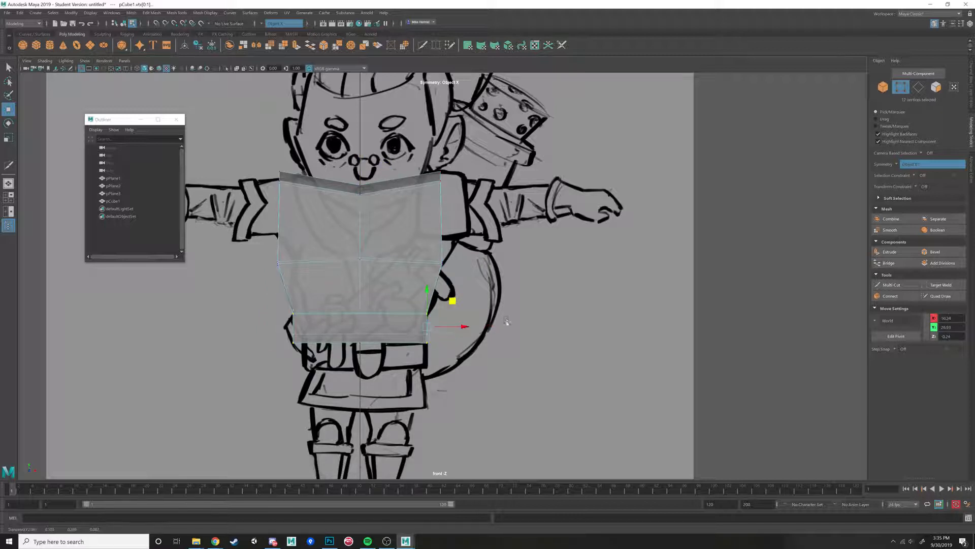
left_click_drag(507, 317, 382, 375)
left_click_drag(462, 316, 458, 316)
left_click_drag(459, 337, 455, 339)
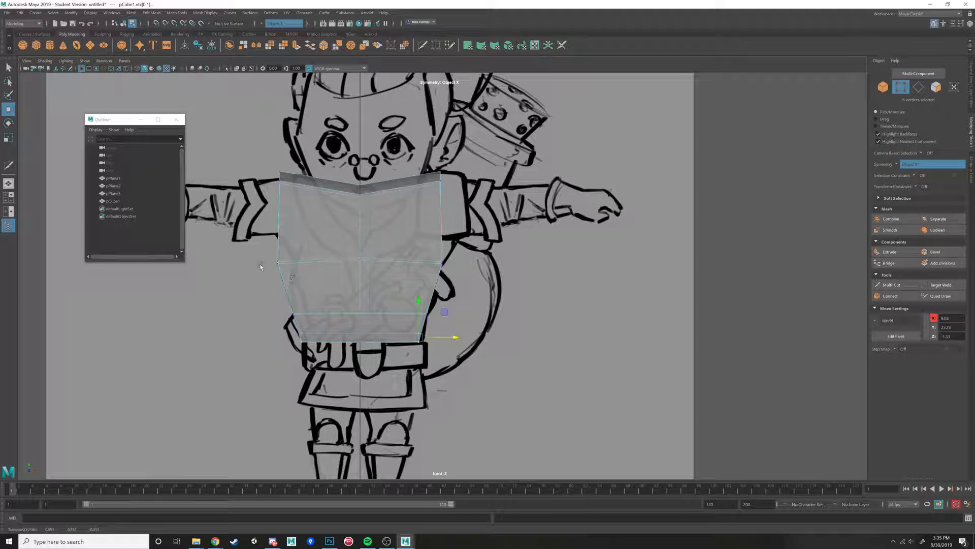
- Move the side vertices of the chest row inward to the torso outline in the front drawing
mouse_move(247, 243)
left_mouse_down()
mouse_move(289, 262)
mouse_move(315, 234)
left_mouse_up()
key("ctrl+z")
left_click_drag(250, 249, 324, 274)
left_click_drag(303, 237, 316, 235)
- Return the torso to object mode, deselect it and examine its shape beside the reference drawings in the perspective view
key("space")
key("space")
left_click_drag(616, 193, 528, 277, "alt")
key("space")
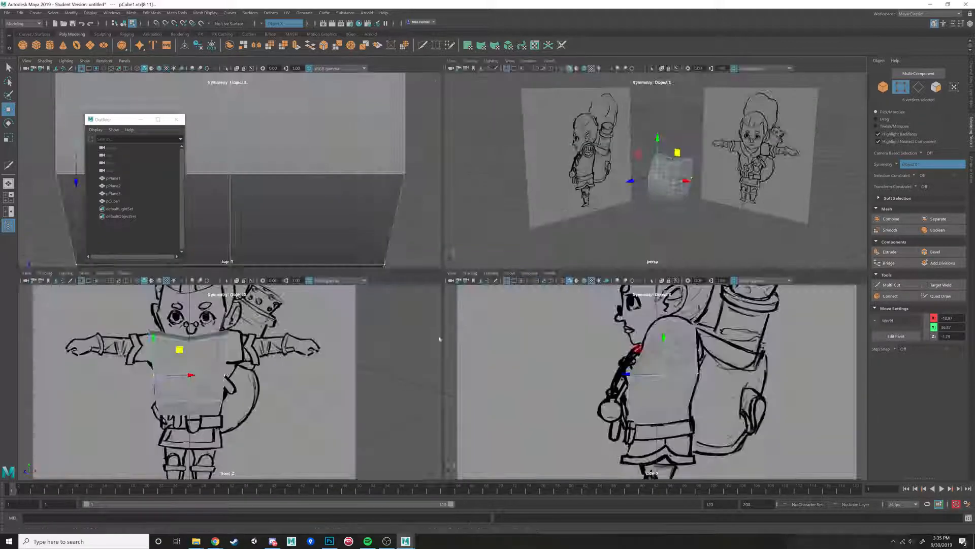
key("space")
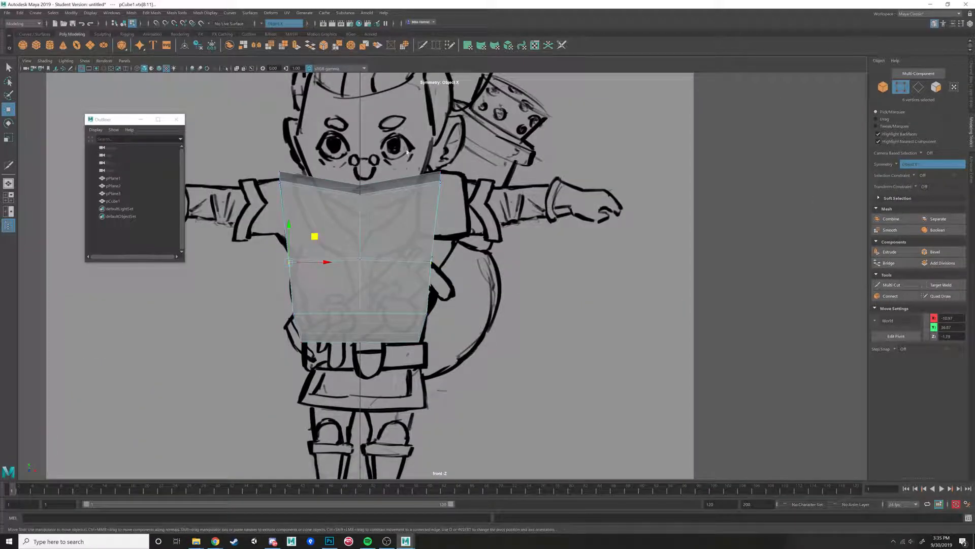
key("space")
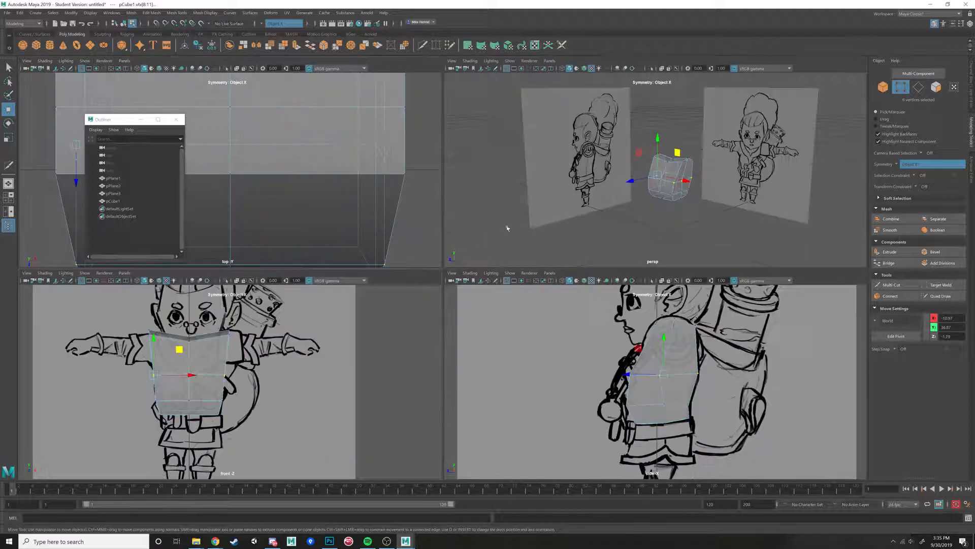
key("space")
right_click_drag(496, 268, 522, 251)
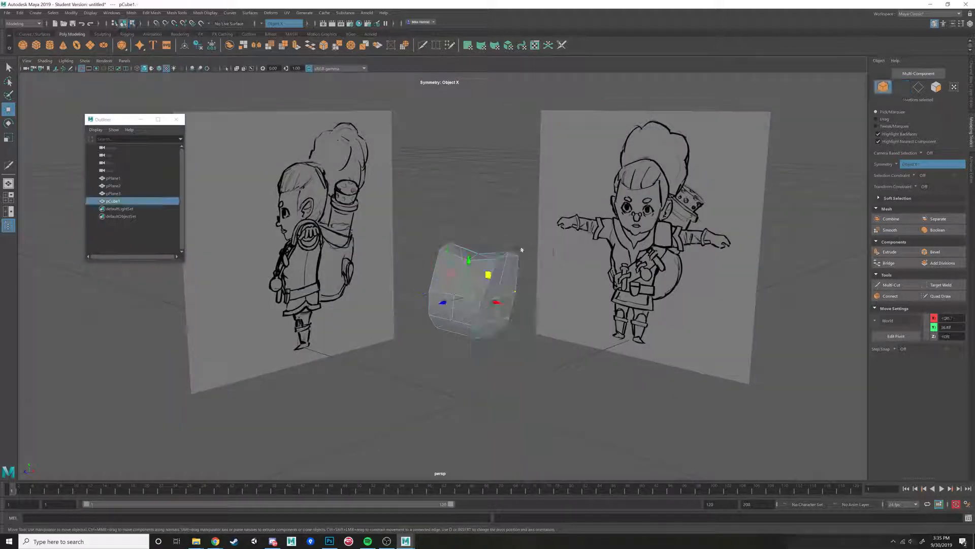
left_click(524, 251)
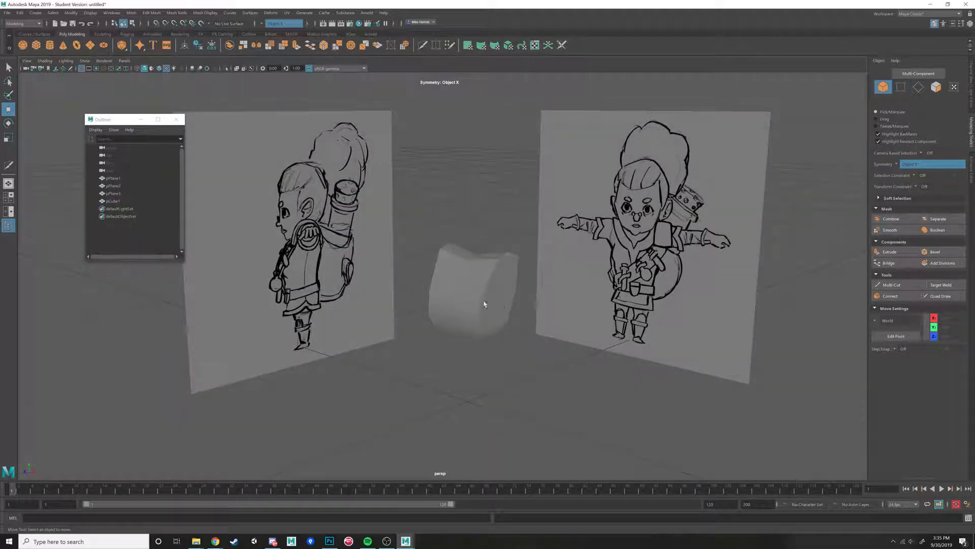
key("space")
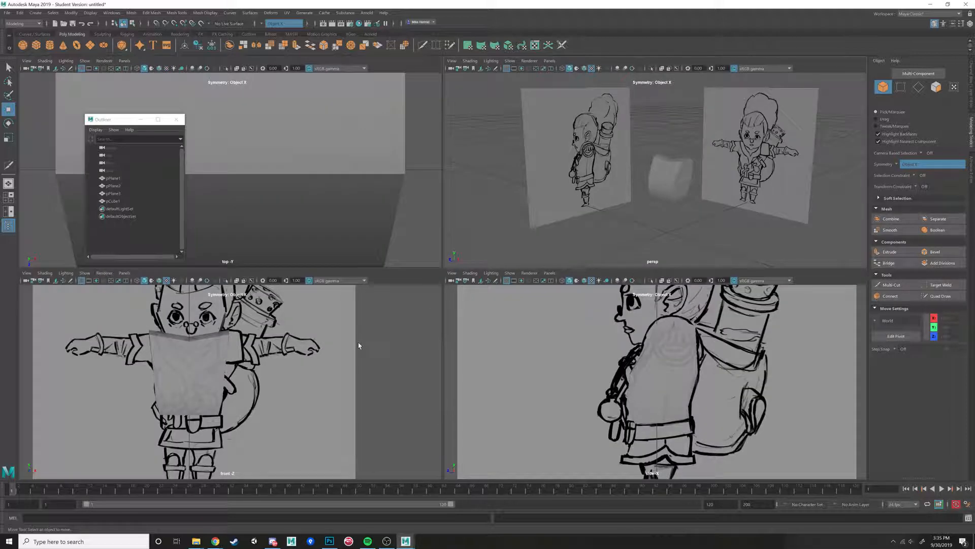
key("space")
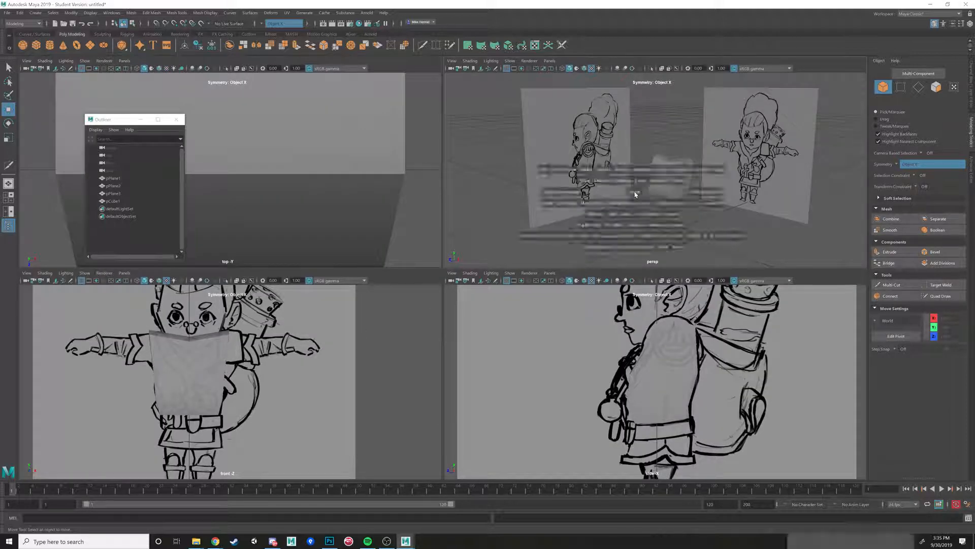
mouse_move(493, 228)
left_mouse_down("alt")
mouse_move(445, 236)
mouse_move(471, 220)
mouse_move(479, 234)
left_mouse_up("alt")
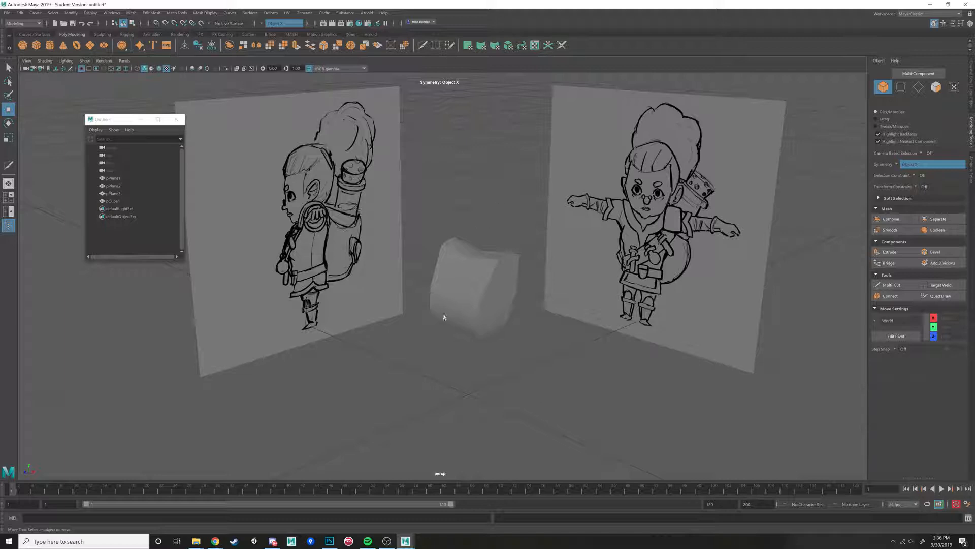
left_click_drag(429, 245, 433, 307, "alt")
right_click_drag(433, 307, 433, 355, "alt")
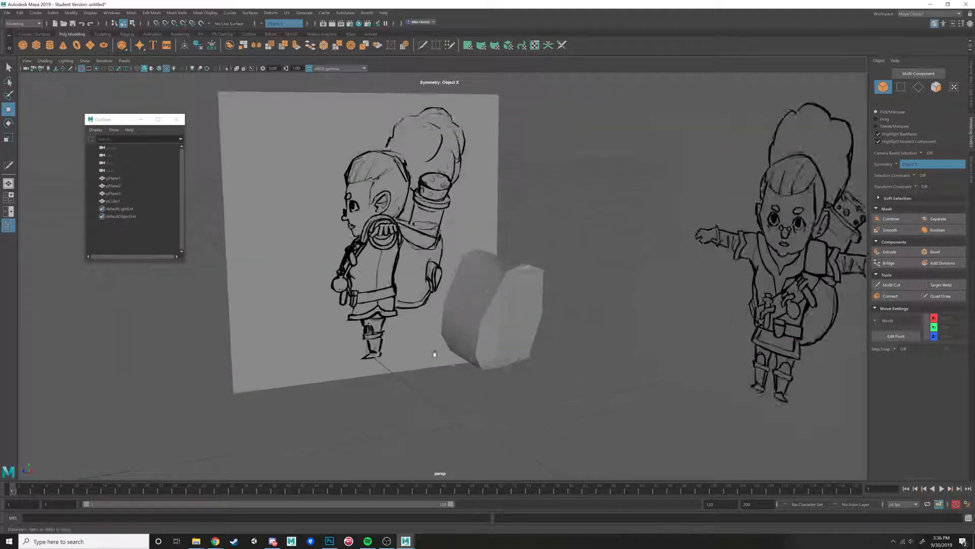
left_click(388, 541)
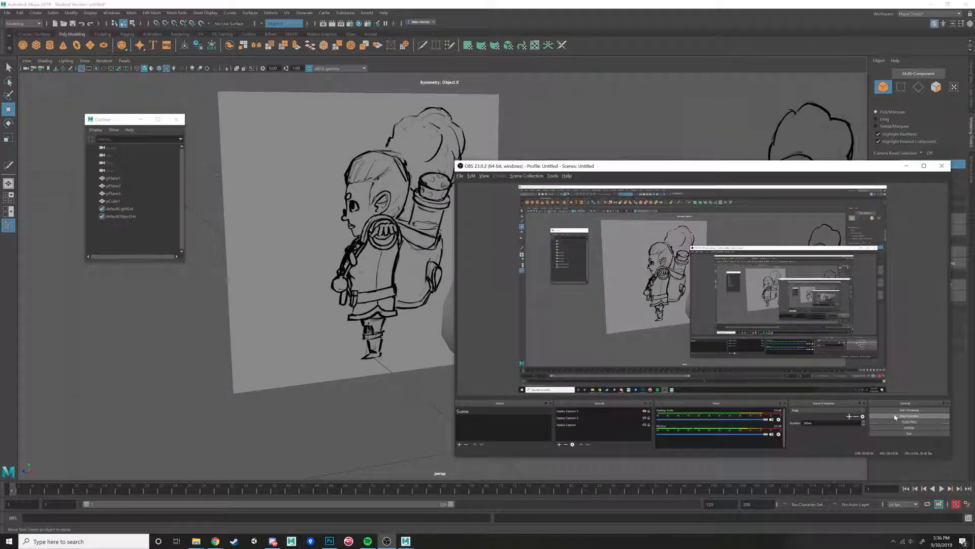